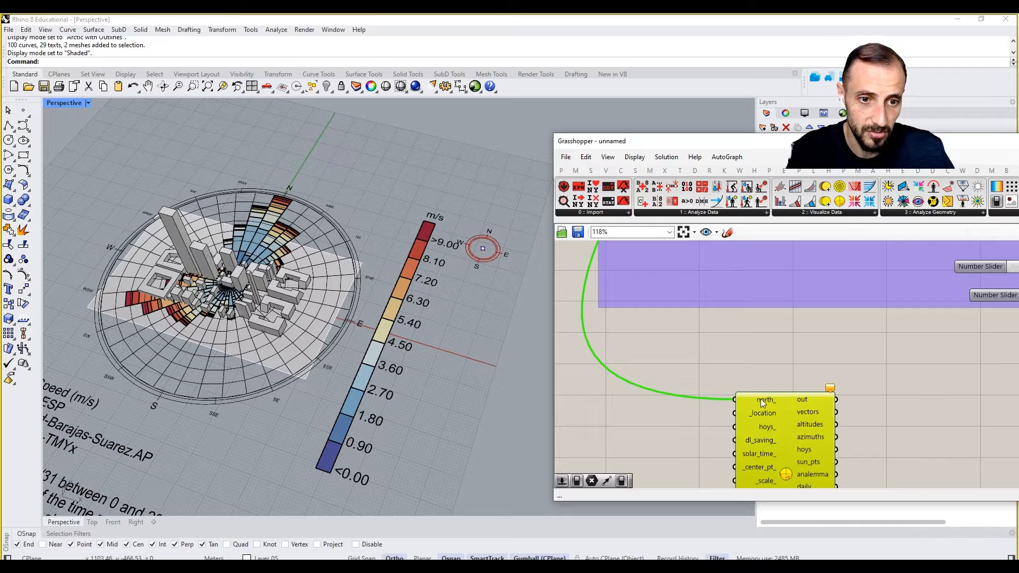
# - Set the wire display of the sun path component's north_ input to Hidden
pyautogui.rightClick(761, 401)
pyautogui.moveTo(807, 346)
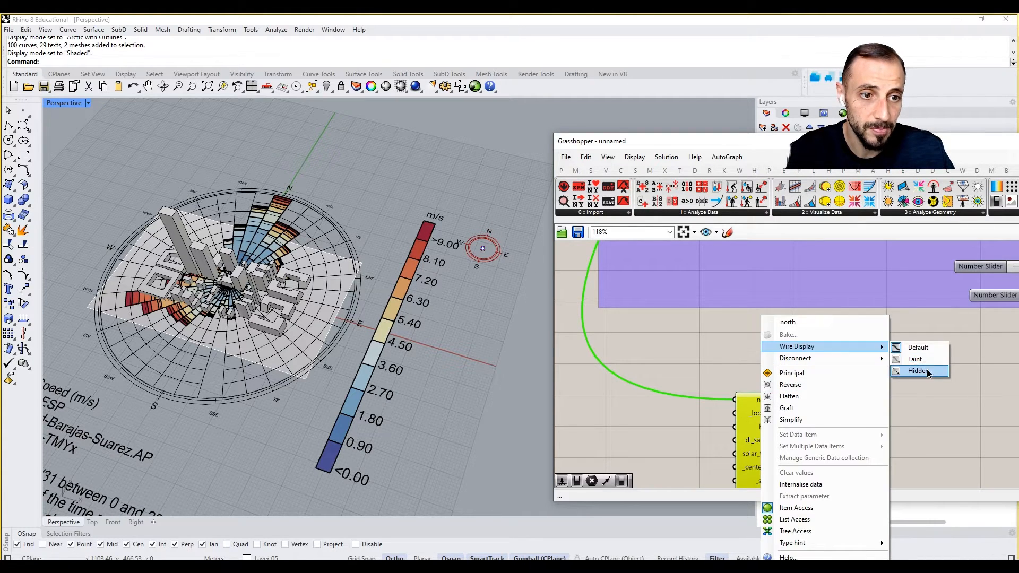
pyautogui.click(928, 370)
pyautogui.scroll(-4, 884, 365)
pyautogui.moveTo(775, 355); pyautogui.dragTo(769, 376, button='right')
pyautogui.click(730, 376)
# - Connect the weather data component's location output to the sun path component's _location input
pyautogui.scroll(3, 703, 299)
pyautogui.moveTo(712, 287); pyautogui.dragTo(523, 352, button='right')
pyautogui.moveTo(1016, 354); pyautogui.dragTo(848, 490, button='right')
pyautogui.scroll(-4, 796, 310)
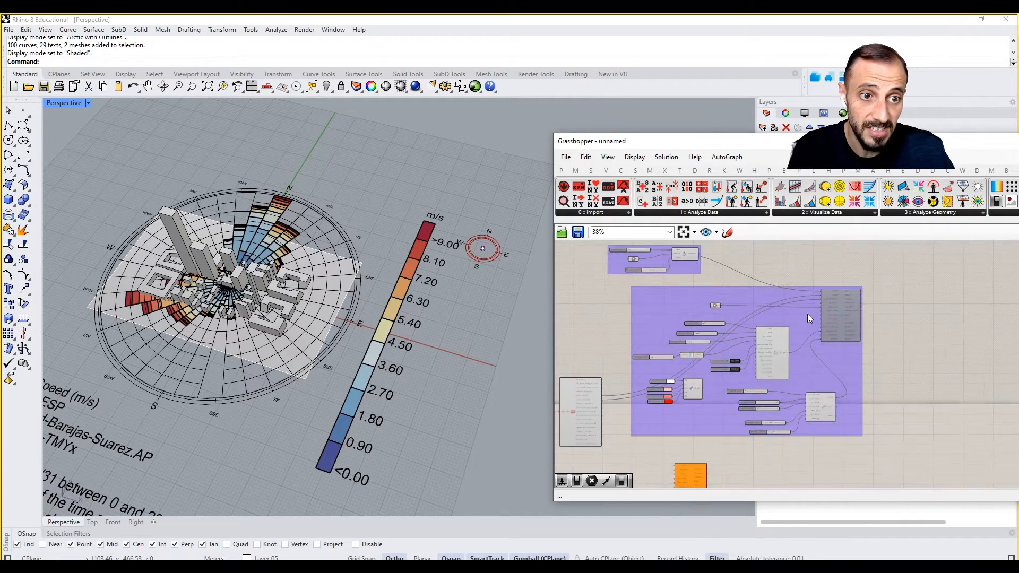
pyautogui.scroll(3, 839, 300)
pyautogui.scroll(-4, 845, 294)
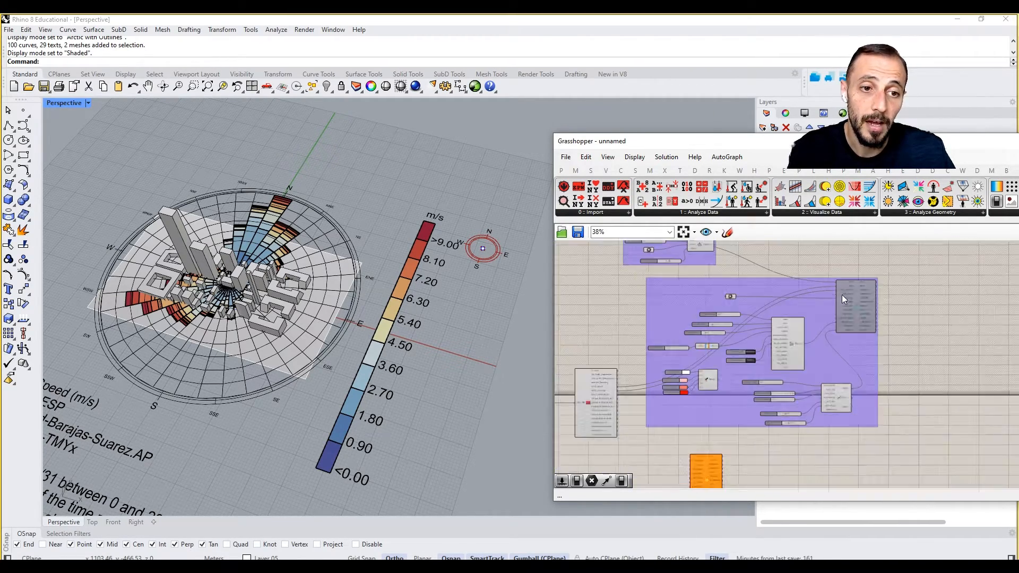
pyautogui.scroll(3, 619, 385)
pyautogui.moveTo(620, 386); pyautogui.dragTo(615, 320, button='right')
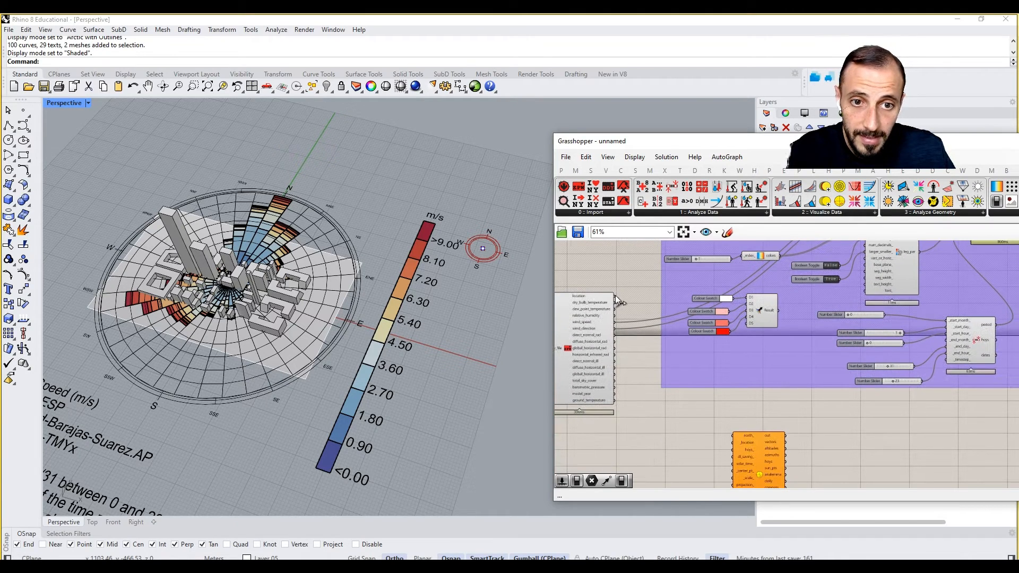
pyautogui.moveTo(616, 297); pyautogui.dragTo(784, 432)
pyautogui.click(701, 448)
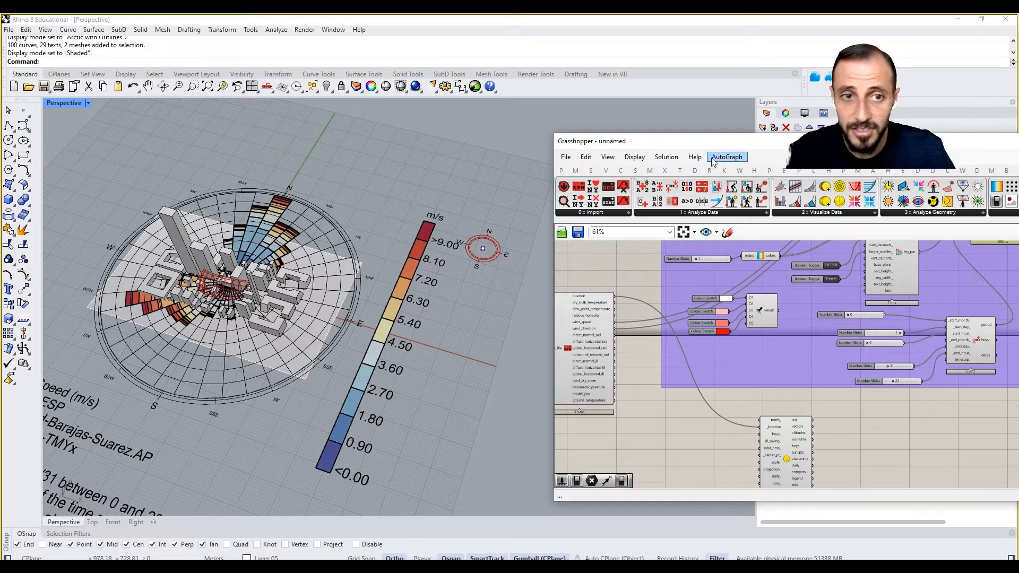
# - Hide the Wind Rose layer in Rhino, moving the Grasshopper window out of the way and back
pyautogui.moveTo(664, 141); pyautogui.dragTo(665, 290)
pyautogui.click(878, 209)
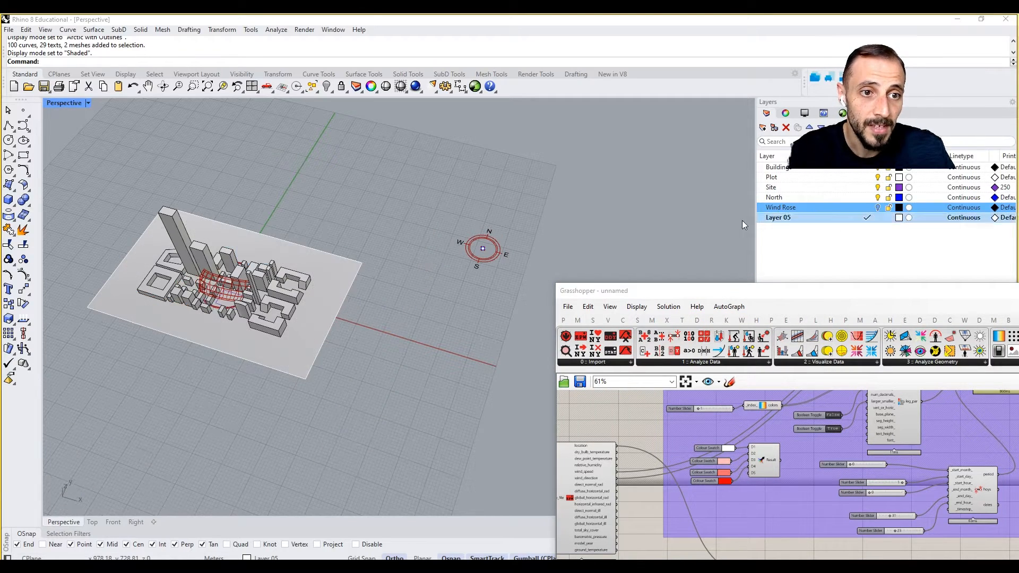
pyautogui.scroll(5, 399, 263)
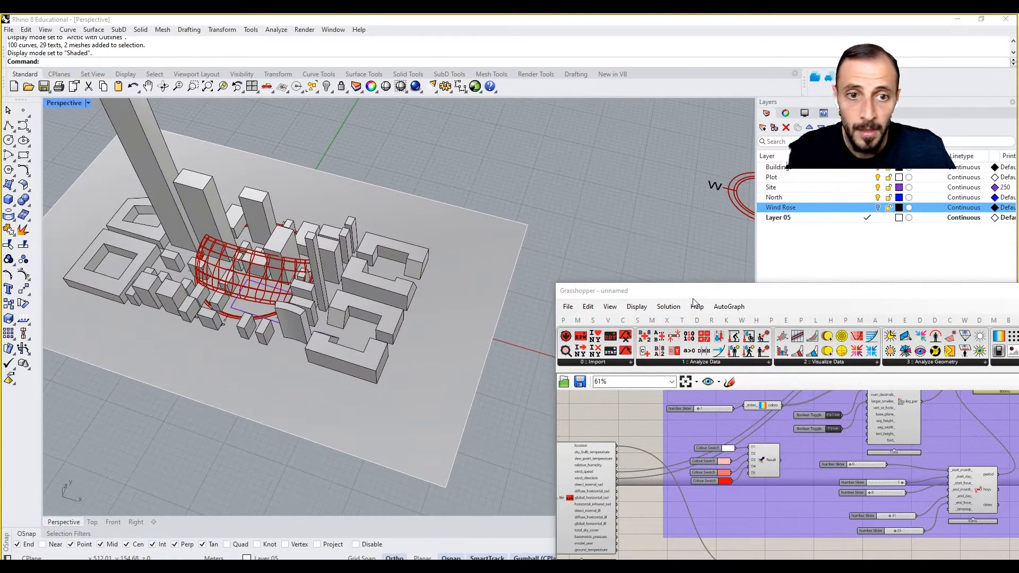
pyautogui.moveTo(632, 292); pyautogui.dragTo(584, 161)
# - Add a number slider with value 10 and connect it to the sun path's _scale_ input
pyautogui.moveTo(690, 361); pyautogui.dragTo(688, 296, button='right')
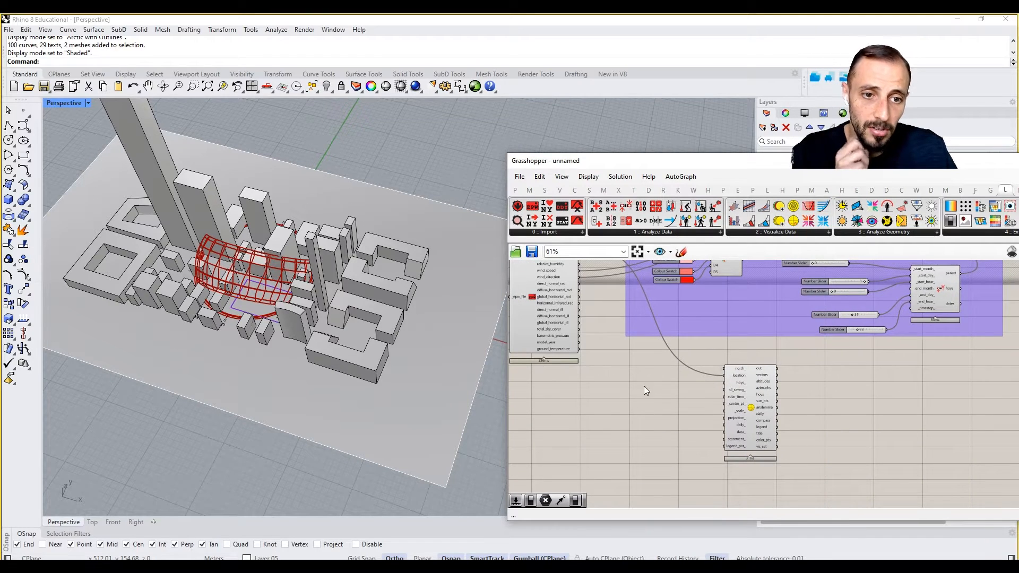
pyautogui.scroll(3, 668, 377)
pyautogui.doubleClick(670, 399)
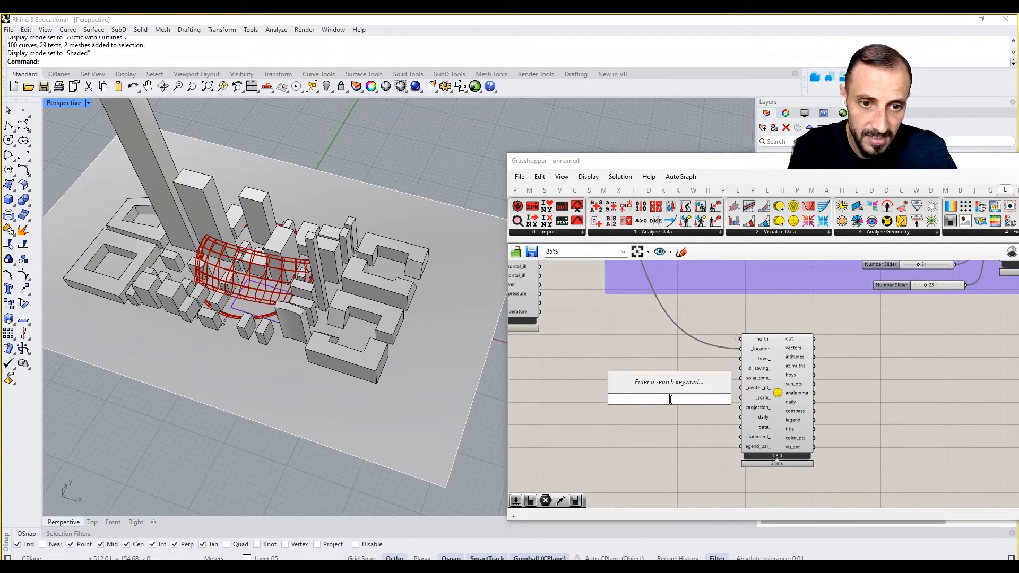
pyautogui.write('10')
pyautogui.press('Return')
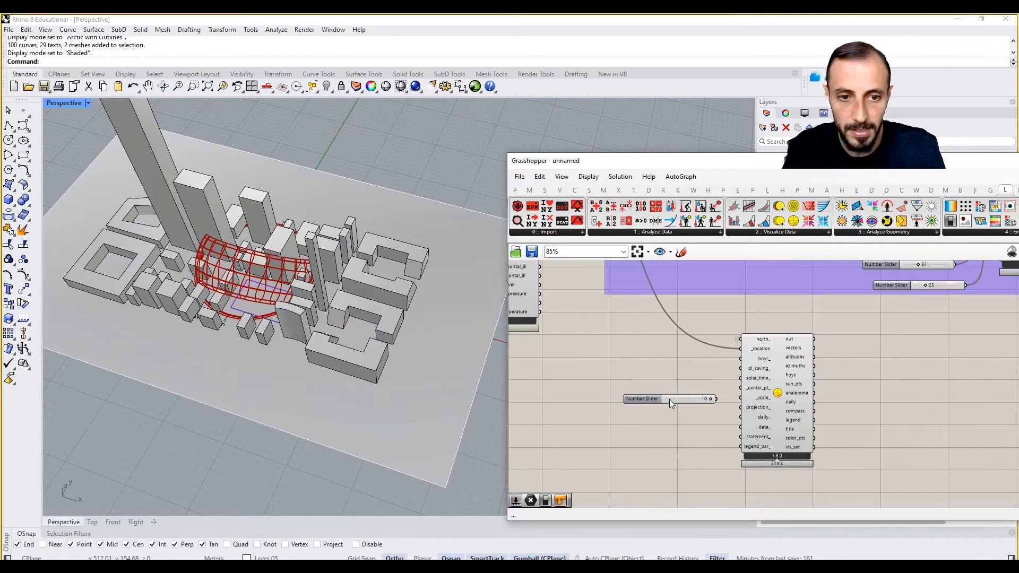
pyautogui.click(669, 399)
pyautogui.scroll(2, 670, 399)
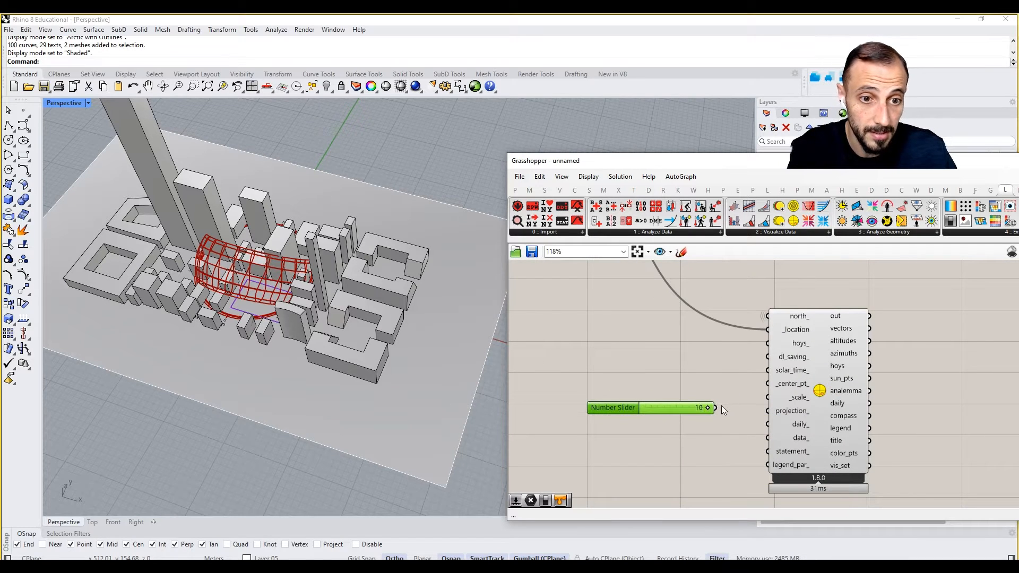
pyautogui.moveTo(716, 408); pyautogui.dragTo(768, 397)
pyautogui.scroll(-15, 335, 342)
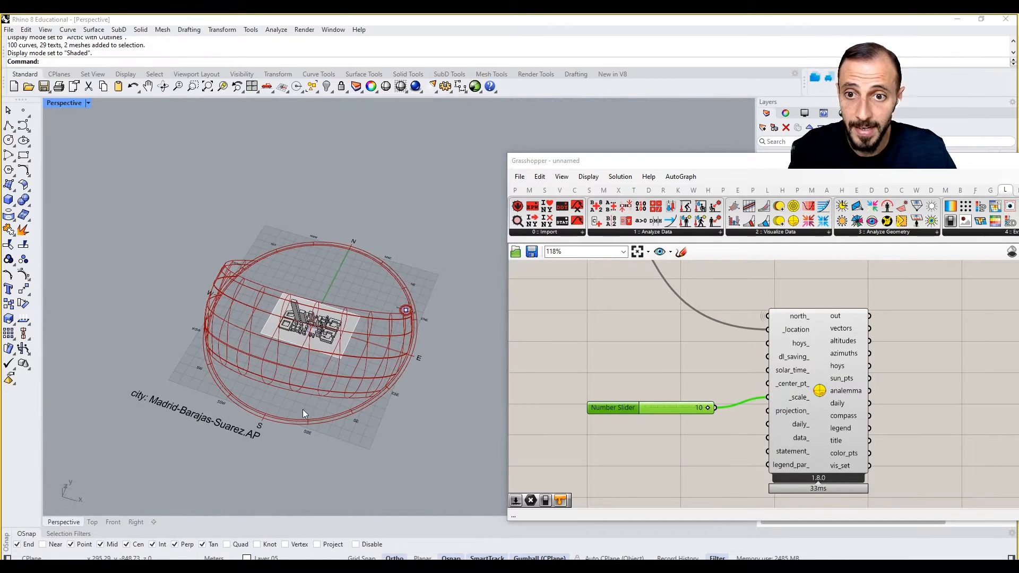
pyautogui.scroll(3, 311, 373)
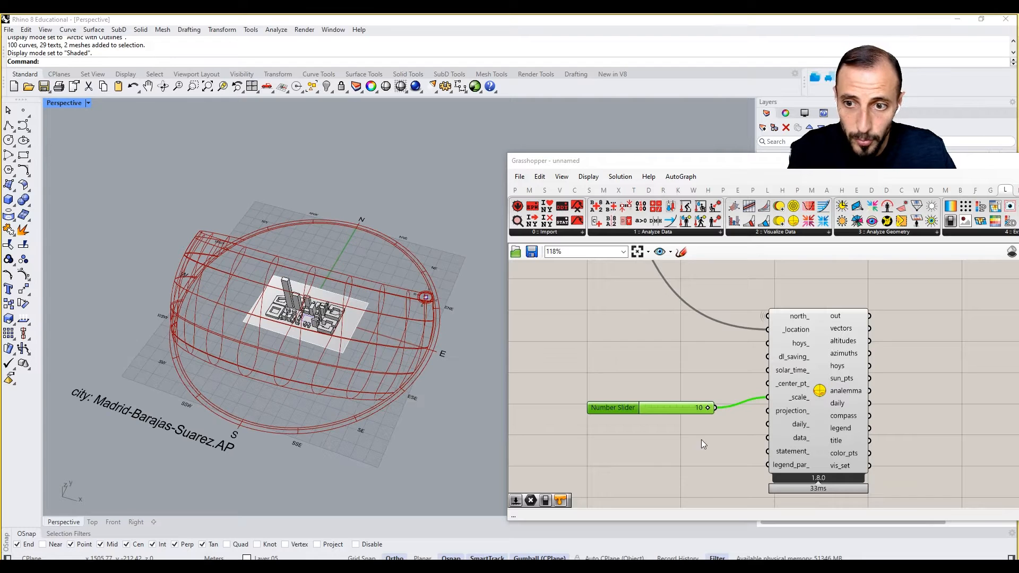
# - Set the sun path's scale slider to 8
pyautogui.moveTo(705, 408); pyautogui.dragTo(692, 408)
pyautogui.scroll(4, 378, 239)
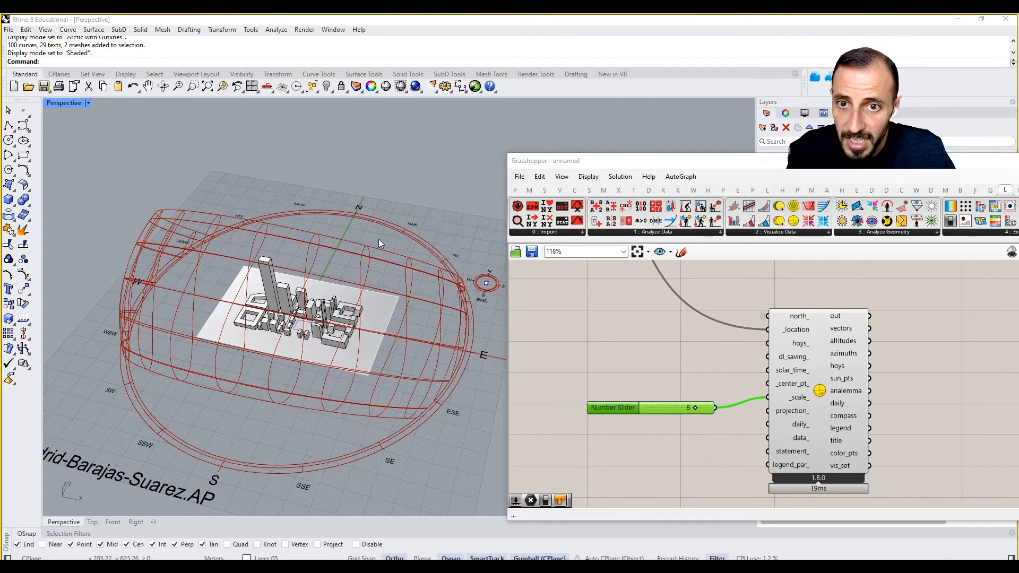
# - Test the north rotation with the compass component's north slider and return it to 0
pyautogui.scroll(-4, 733, 346)
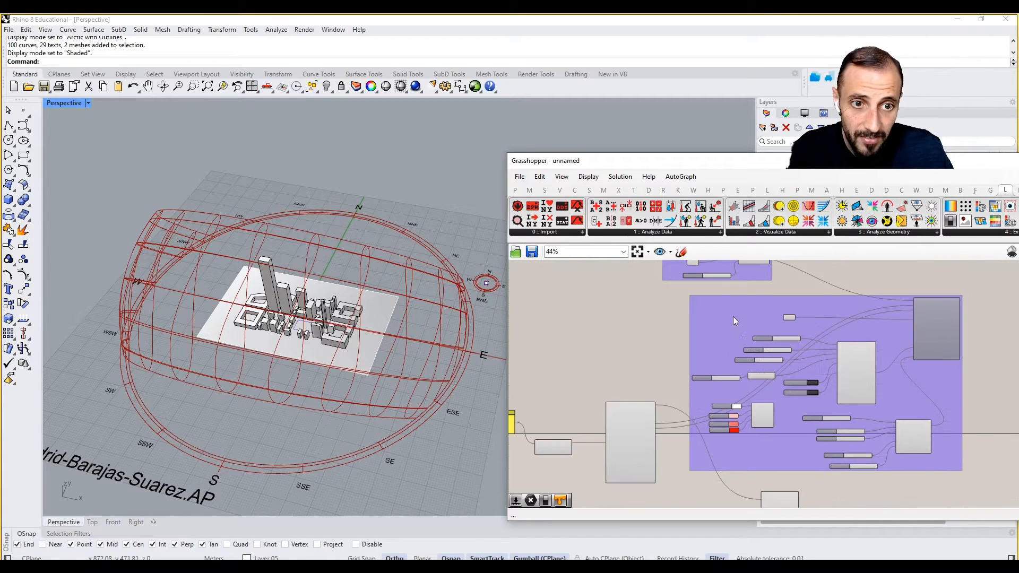
pyautogui.scroll(5, 645, 344)
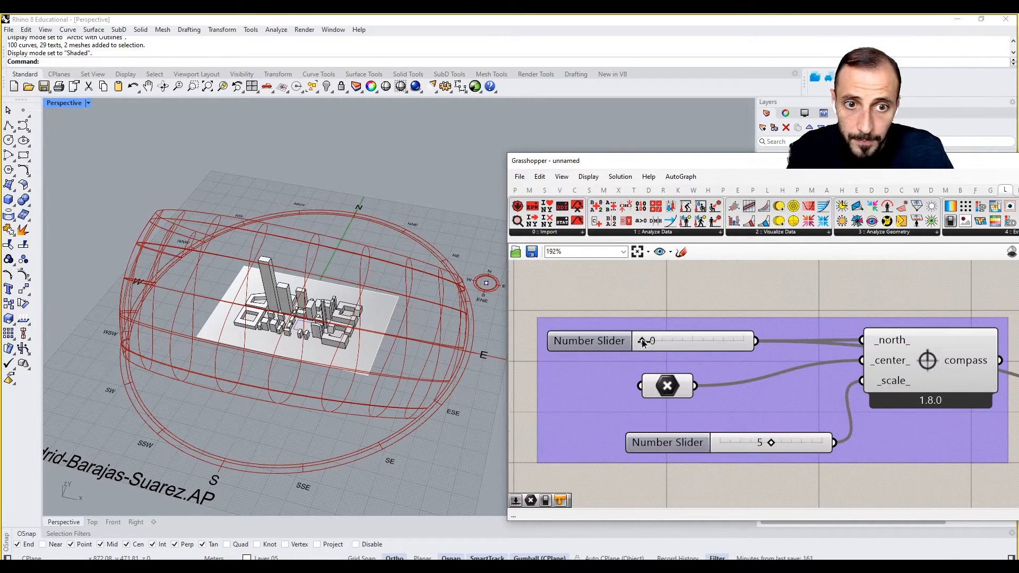
pyautogui.click(641, 341)
pyautogui.moveTo(645, 343); pyautogui.dragTo(631, 348)
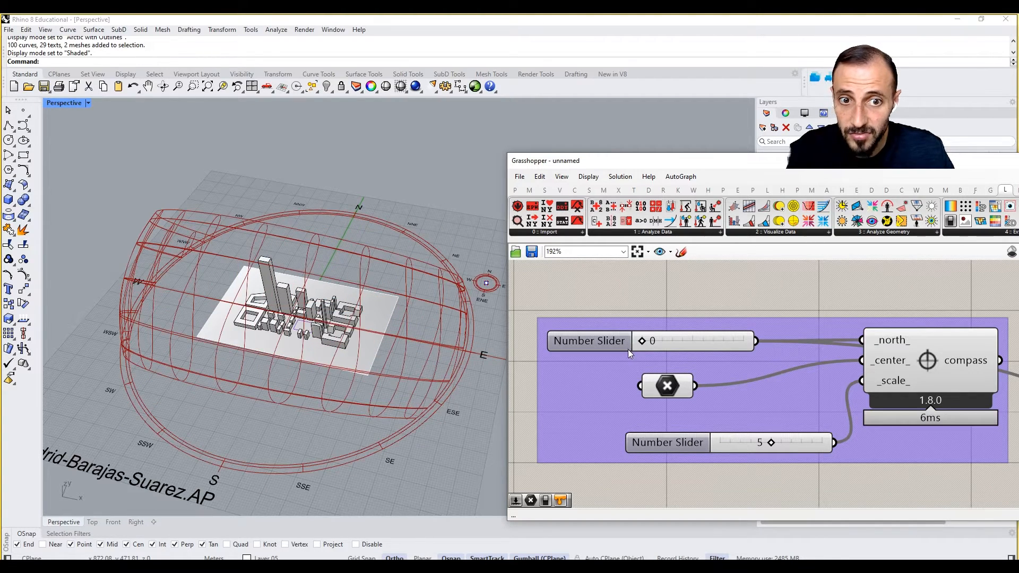
pyautogui.keyDown('shift'); pyautogui.moveTo(416, 399); pyautogui.dragTo(406, 357, button='right'); pyautogui.keyUp('shift')
# - Reposition the scale slider slightly farther from the sun path component
pyautogui.scroll(-4, 703, 326)
pyautogui.moveTo(690, 392); pyautogui.dragTo(676, 310, button='right')
pyautogui.scroll(-5, 676, 310)
pyautogui.moveTo(706, 446); pyautogui.dragTo(719, 346, button='right')
pyautogui.moveTo(715, 407); pyautogui.dragTo(712, 371, button='right')
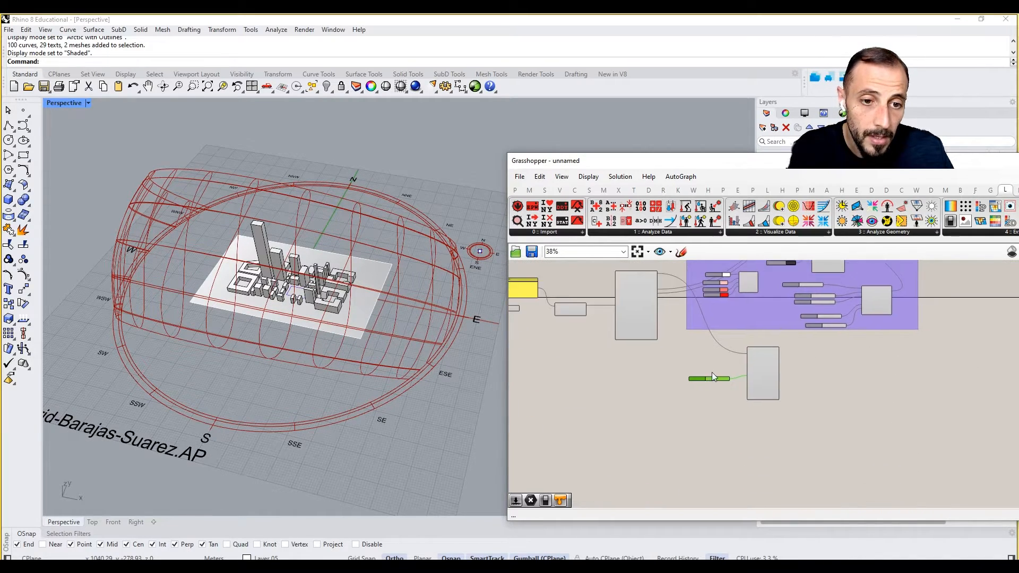
pyautogui.scroll(4, 712, 371)
pyautogui.scroll(3, 772, 346)
pyautogui.click(725, 361)
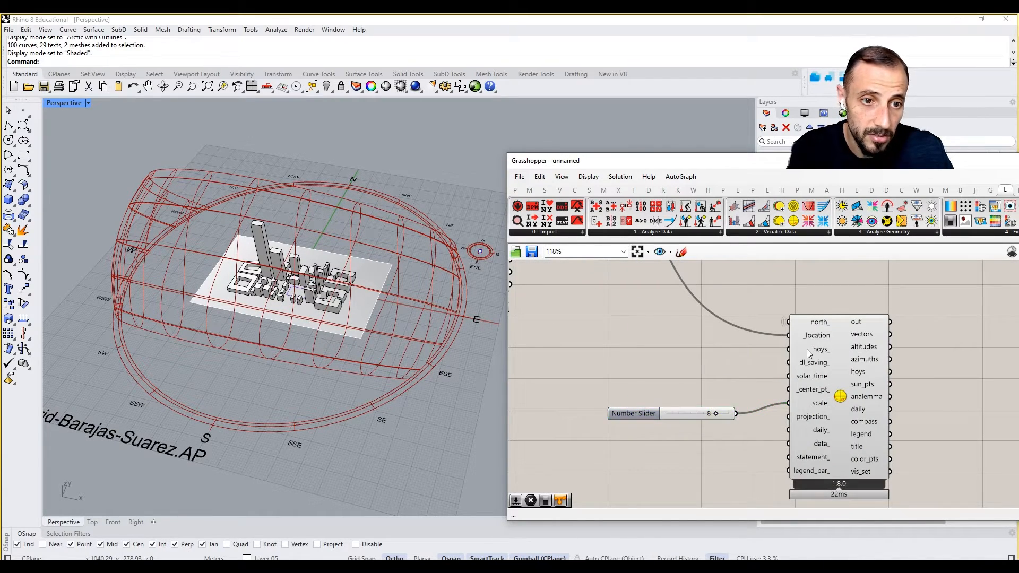
pyautogui.moveTo(667, 415); pyautogui.dragTo(661, 412)
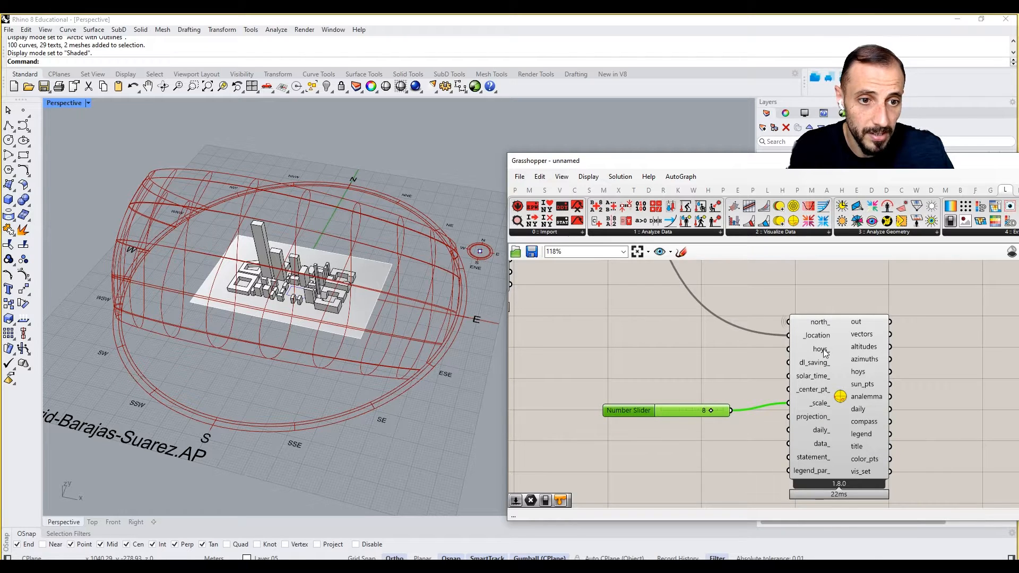
# - Review the wind rose's analysis period inputs, and shift the sun path component and its scale slider slightly lower on the canvas
pyautogui.moveTo(896, 296); pyautogui.dragTo(807, 391, button='right')
pyautogui.scroll(-3, 807, 391)
pyautogui.scroll(3, 928, 325)
pyautogui.moveTo(928, 326); pyautogui.dragTo(843, 365, button='right')
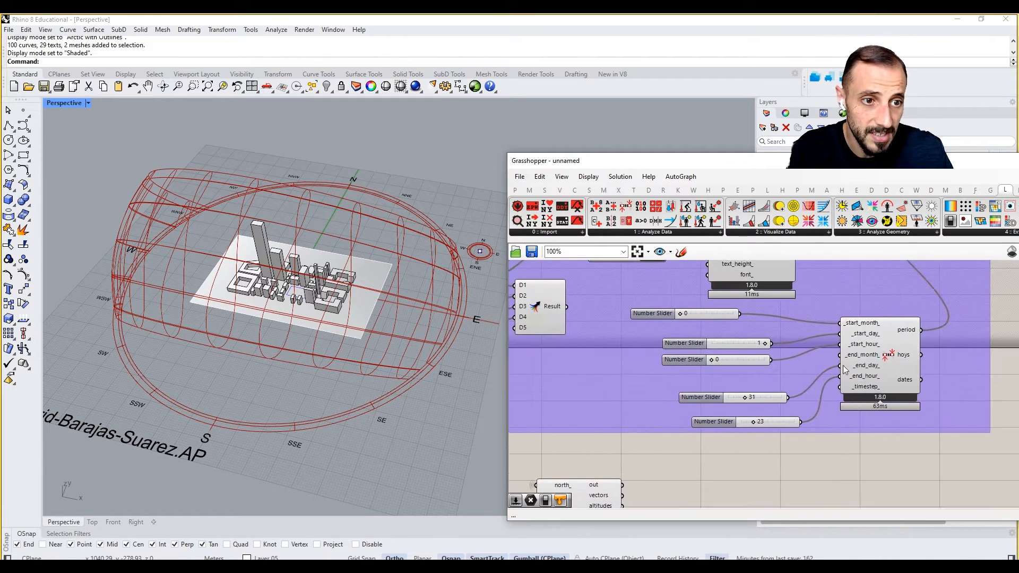
pyautogui.moveTo(580, 412); pyautogui.dragTo(751, 285, button='right')
pyautogui.moveTo(735, 388)
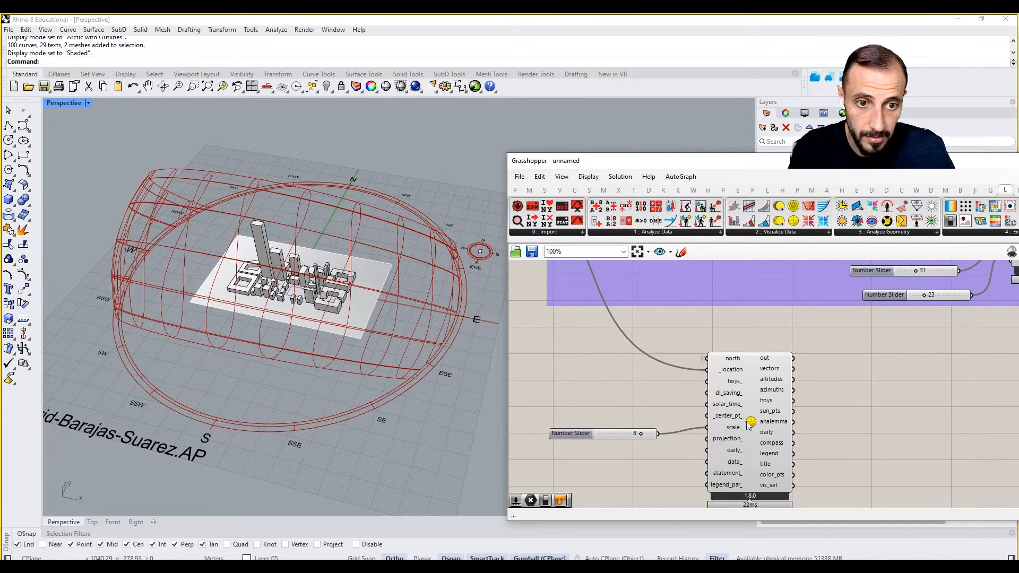
pyautogui.moveTo(747, 424); pyautogui.dragTo(755, 431)
pyautogui.click(622, 434)
pyautogui.moveTo(623, 435); pyautogui.dragTo(621, 451)
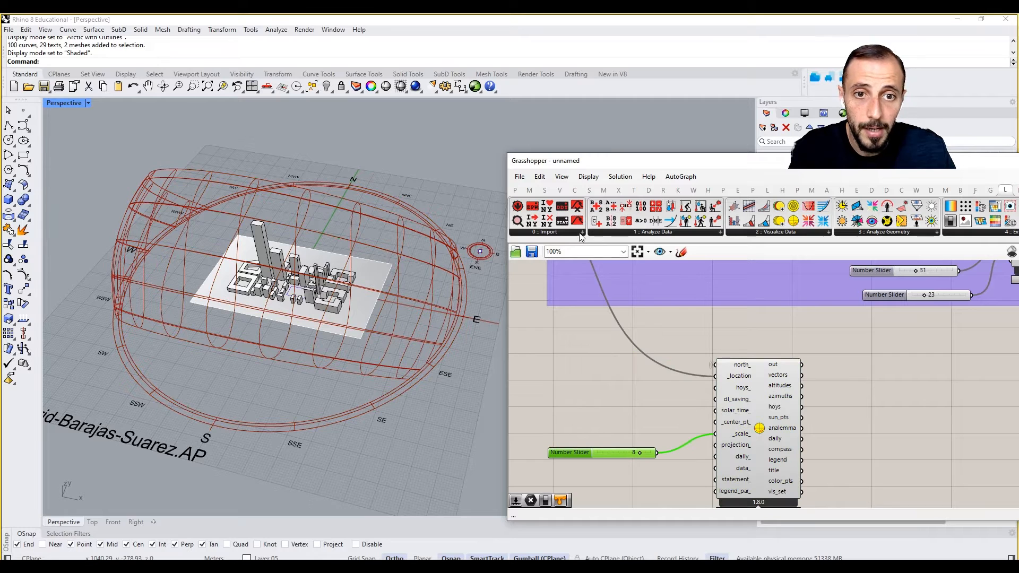
# - Copy the wind rose's analysis period component with its number sliders to the space beside the sun path component
pyautogui.moveTo(817, 331); pyautogui.dragTo(741, 382, button='right')
pyautogui.scroll(-1, 726, 418)
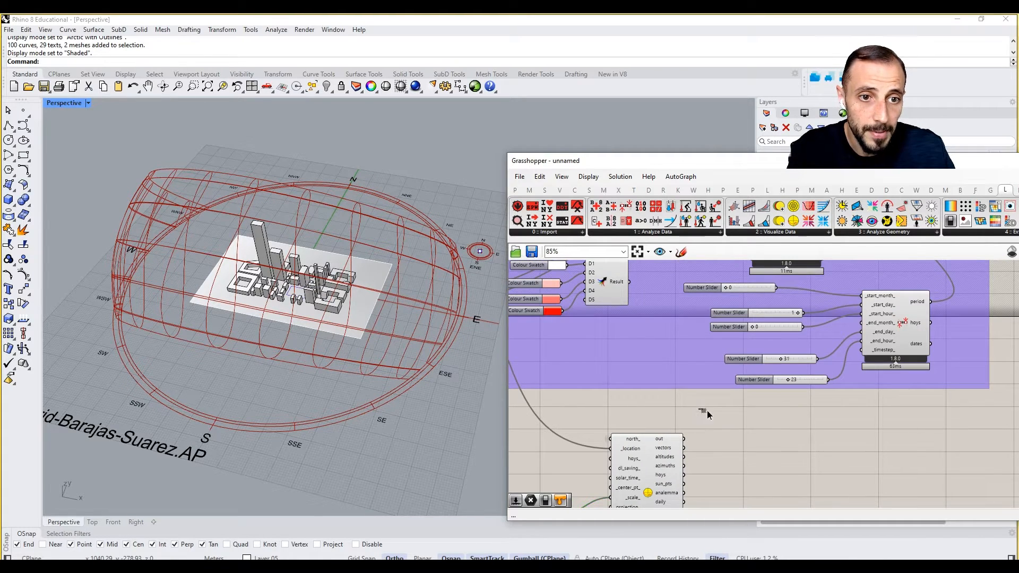
pyautogui.moveTo(707, 415); pyautogui.dragTo(945, 282)
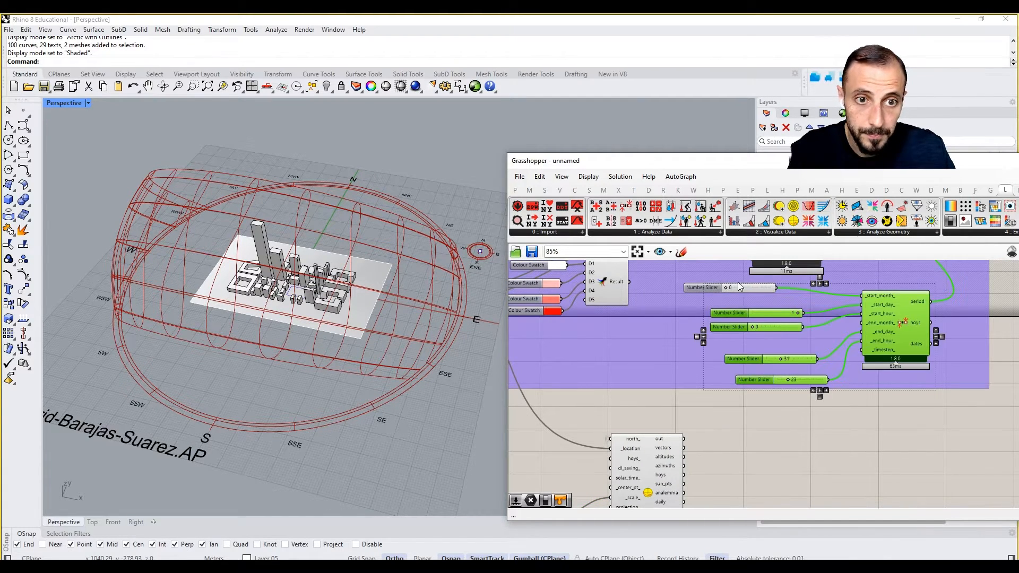
pyautogui.scroll(-3, 820, 335)
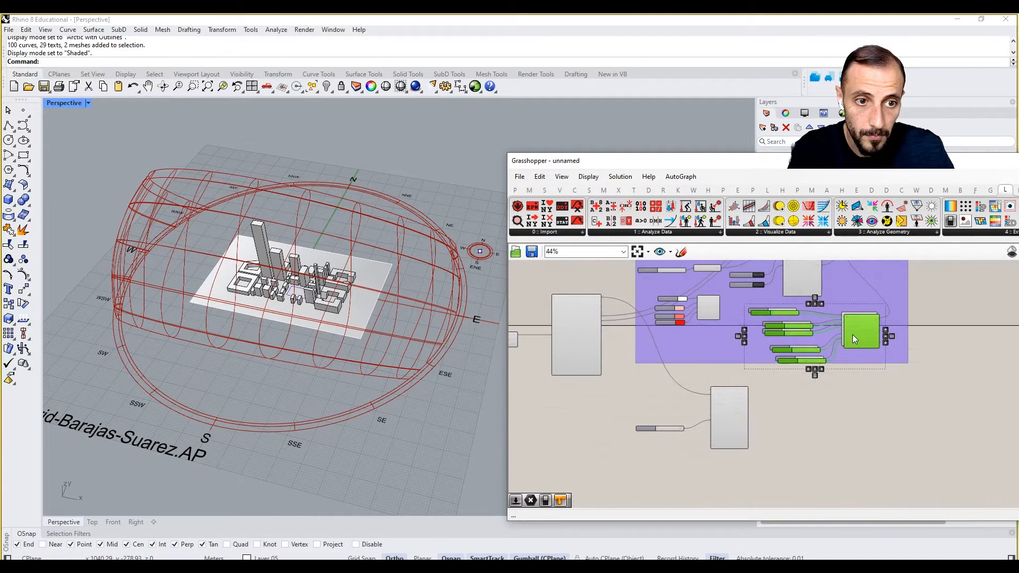
pyautogui.moveTo(853, 334); pyautogui.dragTo(641, 465)
pyautogui.scroll(4, 660, 433)
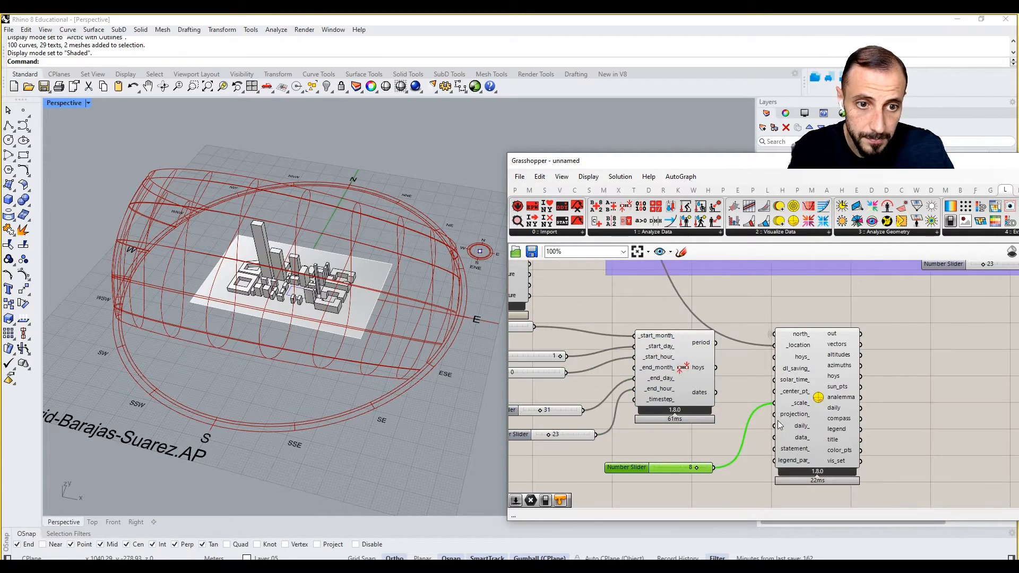
# - Move the sun path component and the copied analysis period group to the right to make room between them
pyautogui.scroll(-1, 847, 423)
pyautogui.moveTo(841, 404); pyautogui.dragTo(911, 412)
pyautogui.scroll(1, 719, 361)
pyautogui.moveTo(728, 339); pyautogui.dragTo(556, 457)
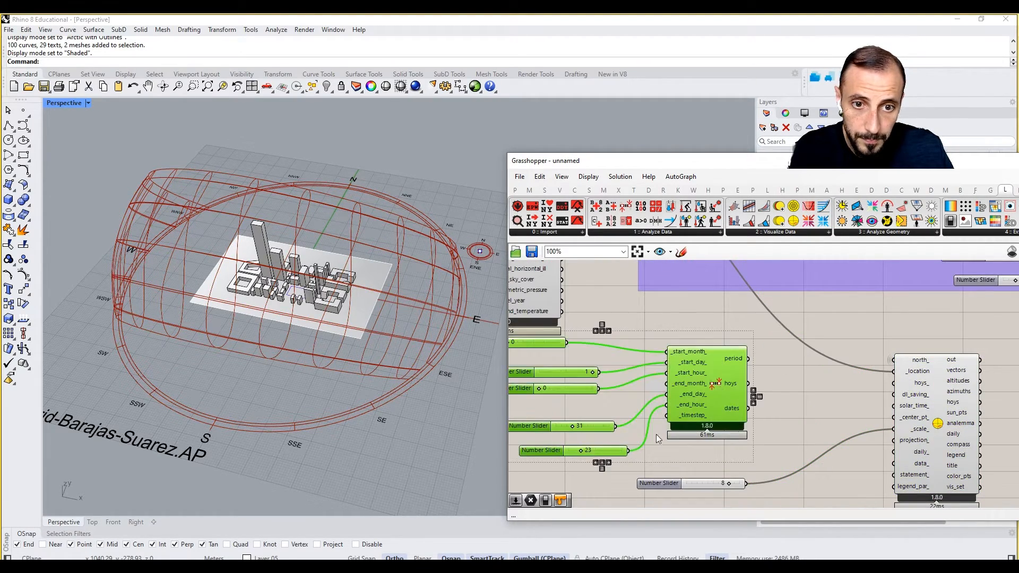
pyautogui.moveTo(690, 417); pyautogui.dragTo(746, 414)
pyautogui.click(839, 404)
# - Tidy the copied analysis period's sliders into a compact stack, leaving a gap for an end month slider
pyautogui.moveTo(601, 340); pyautogui.dragTo(642, 345)
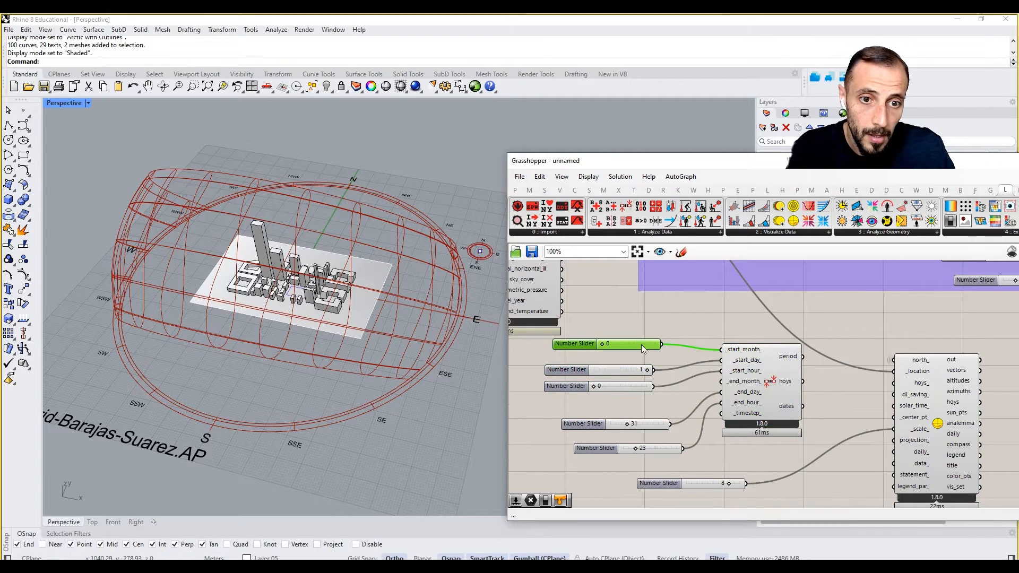
pyautogui.moveTo(653, 469); pyautogui.dragTo(615, 413)
pyautogui.moveTo(644, 423); pyautogui.dragTo(633, 411)
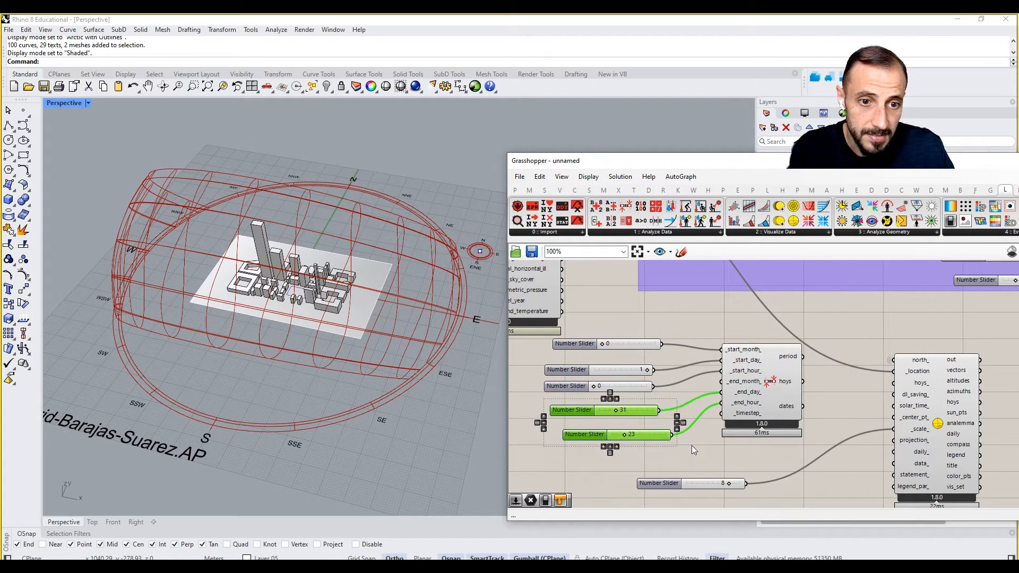
pyautogui.click(699, 448)
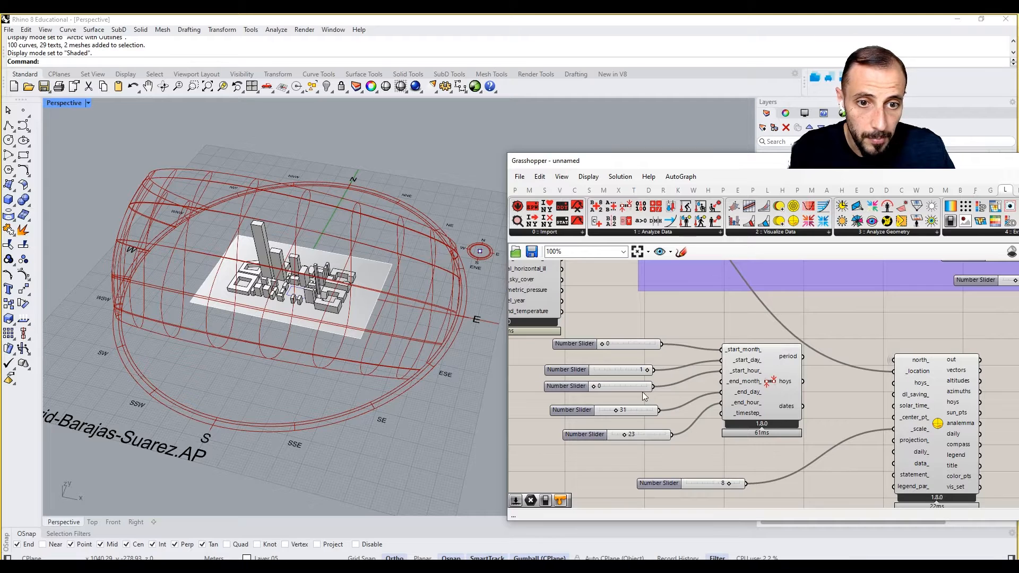
pyautogui.moveTo(629, 387); pyautogui.dragTo(629, 382)
pyautogui.moveTo(627, 392); pyautogui.dragTo(613, 361)
# - Add a number slider with value 12 and connect it to the copied analysis period's _end_month_ input
pyautogui.doubleClick(611, 392)
pyautogui.write('12')
pyautogui.press('Return')
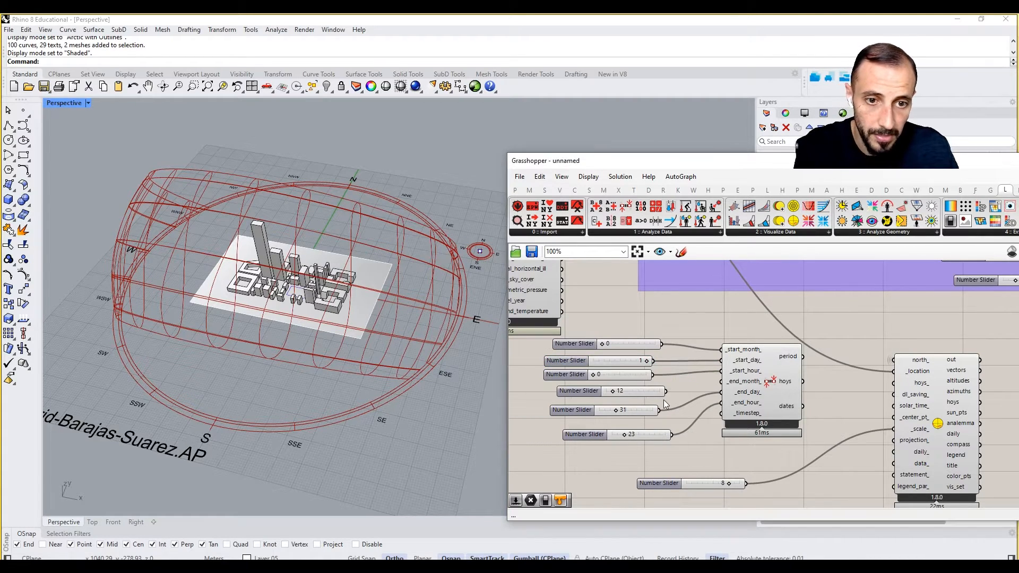
pyautogui.moveTo(666, 391); pyautogui.dragTo(722, 381)
# - Connect the copied analysis period's hoys output to the sun path's hoys_ input and inspect the sun positions in the viewport
pyautogui.moveTo(817, 401); pyautogui.dragTo(775, 393, button='right')
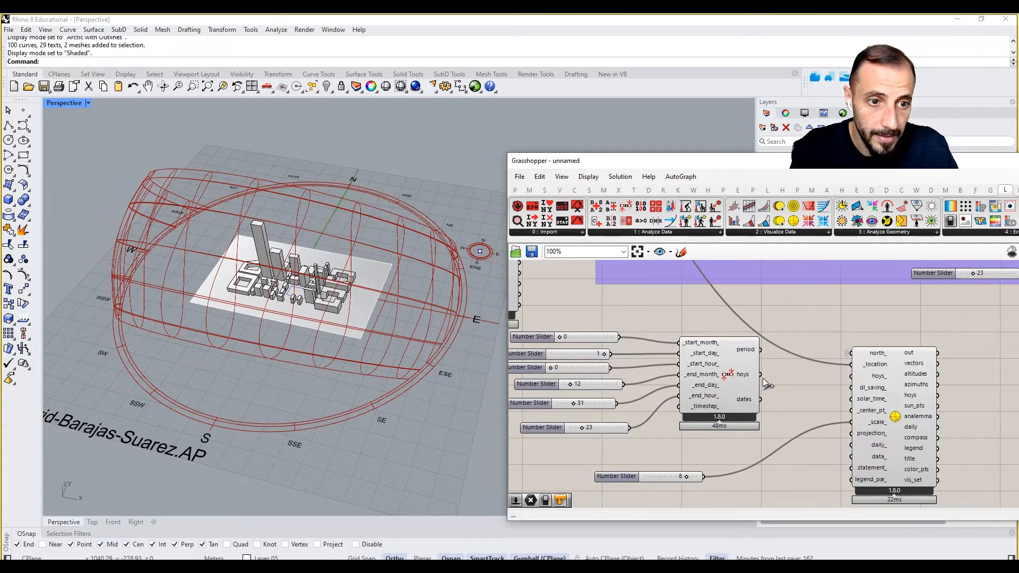
pyautogui.moveTo(763, 377); pyautogui.dragTo(852, 376)
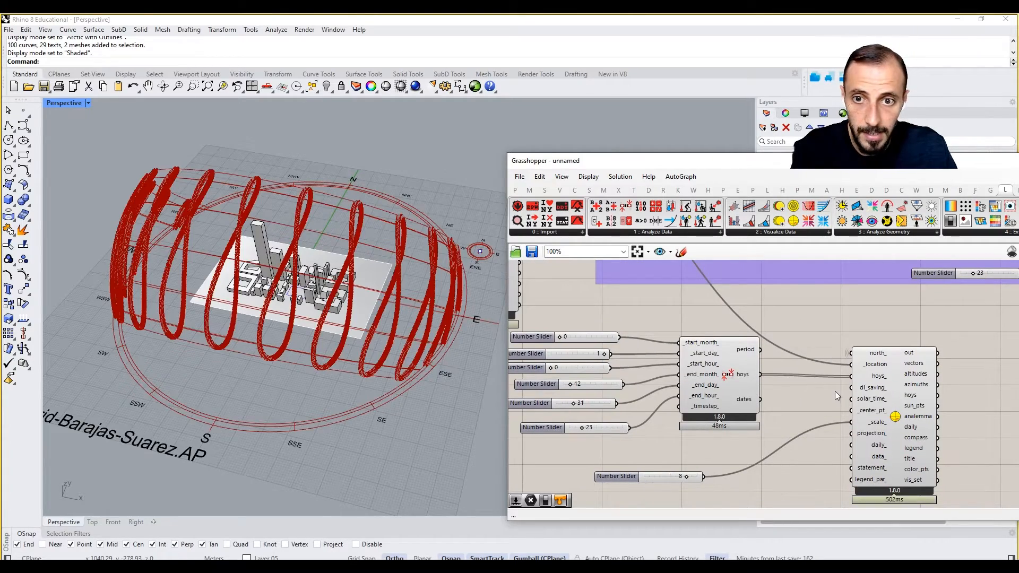
pyautogui.scroll(6, 346, 168)
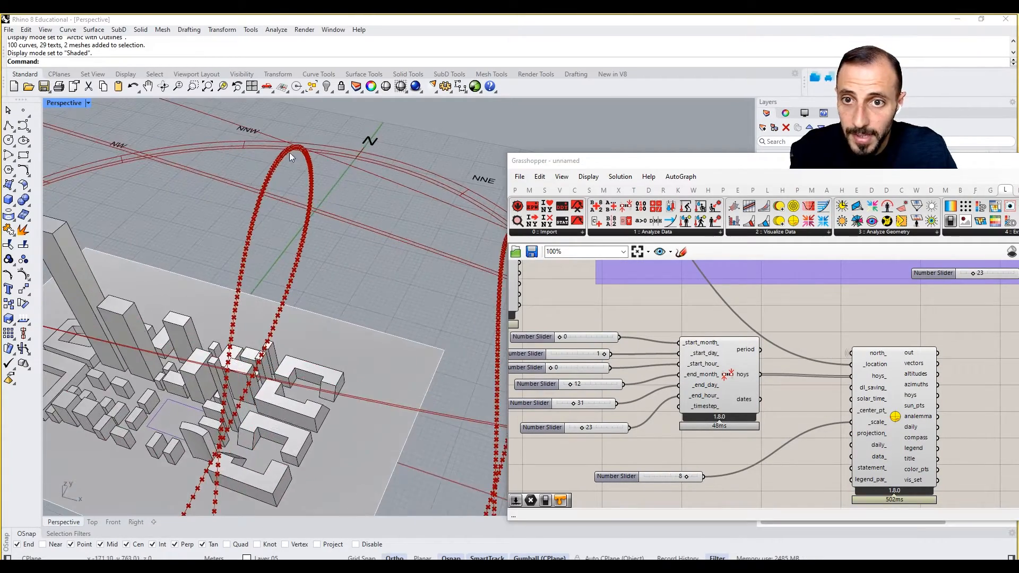
# - Inspect the sun positions along the analemmas around the city model and the sun path's dl_saving_ input
pyautogui.scroll(2, 287, 141)
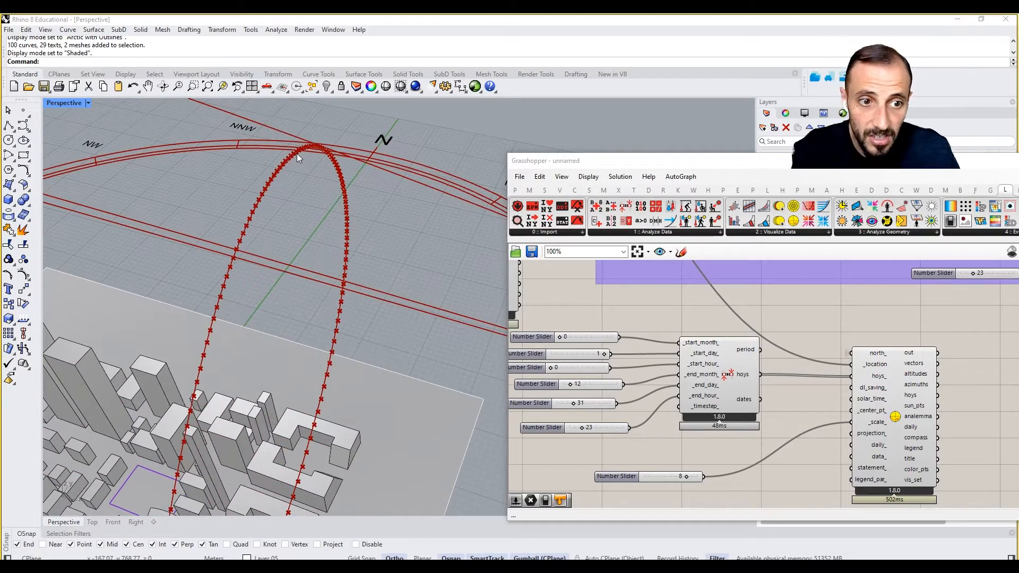
pyautogui.scroll(2, 293, 148)
pyautogui.scroll(-10, 291, 146)
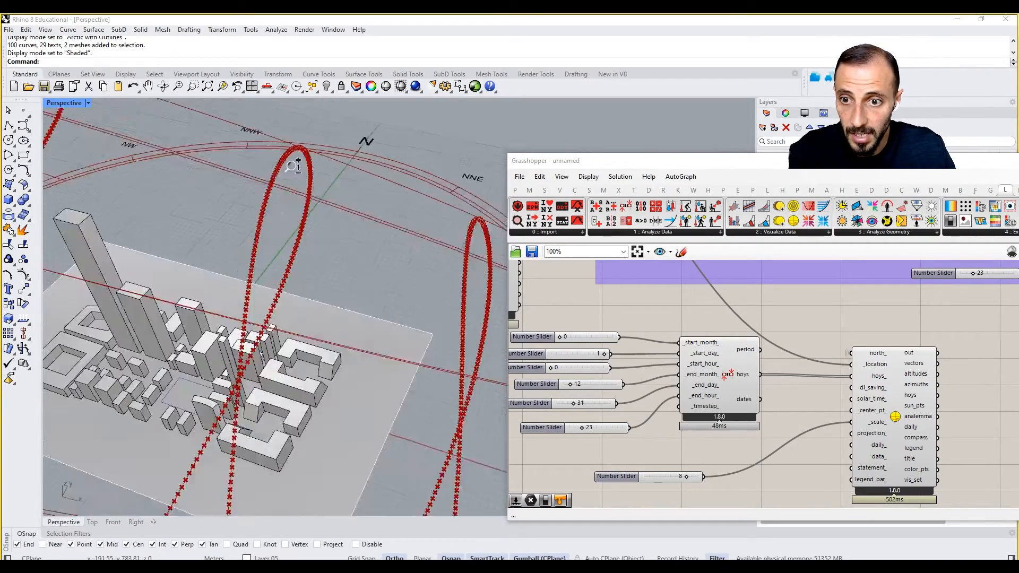
pyautogui.scroll(5, 291, 171)
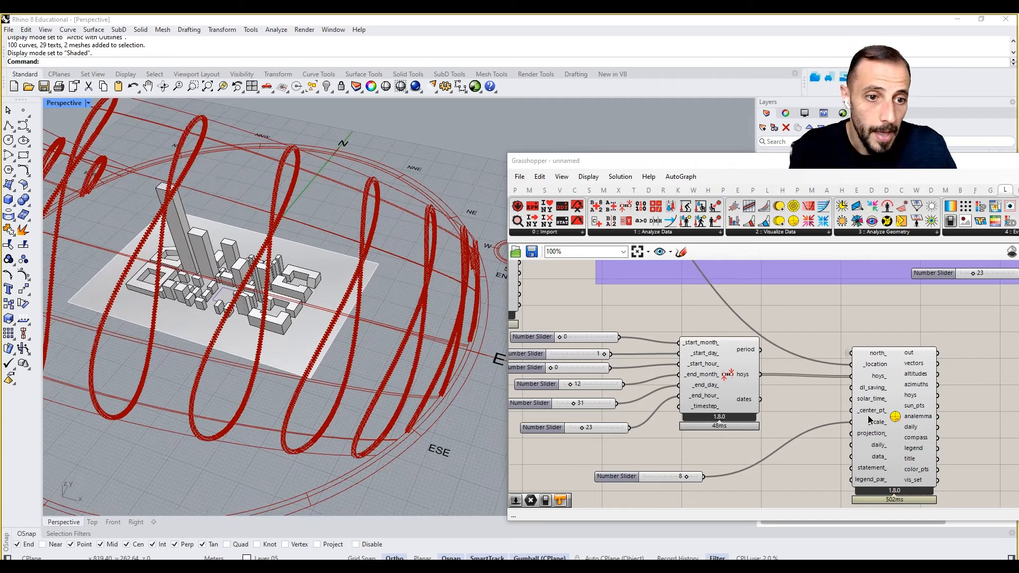
pyautogui.moveTo(873, 399); pyautogui.dragTo(864, 384, button='right')
pyautogui.moveTo(864, 378)
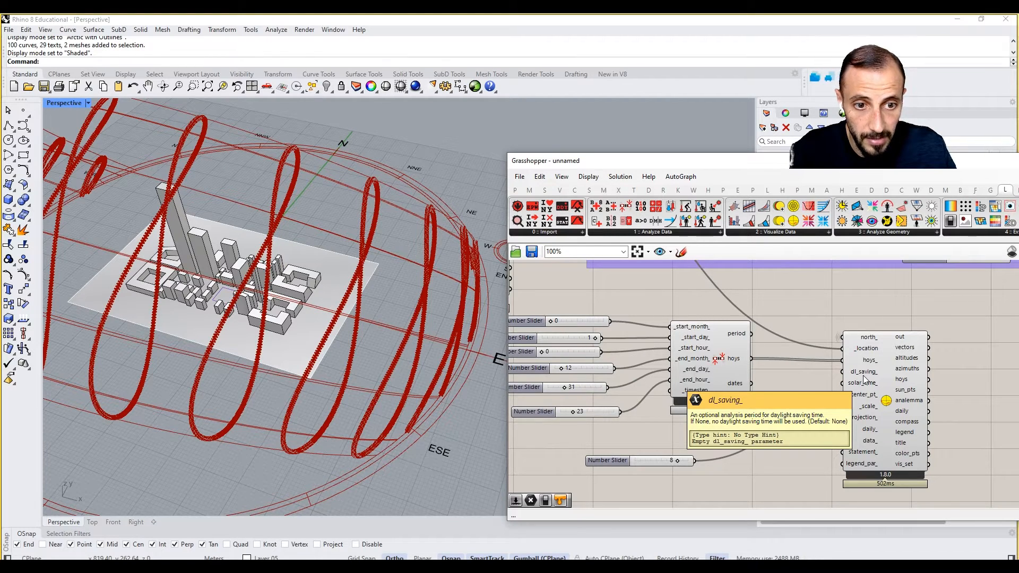
# - Move the sun path component farther from the analysis period and place the scale slider slightly lower
pyautogui.scroll(-2, 850, 387)
pyautogui.click(830, 401)
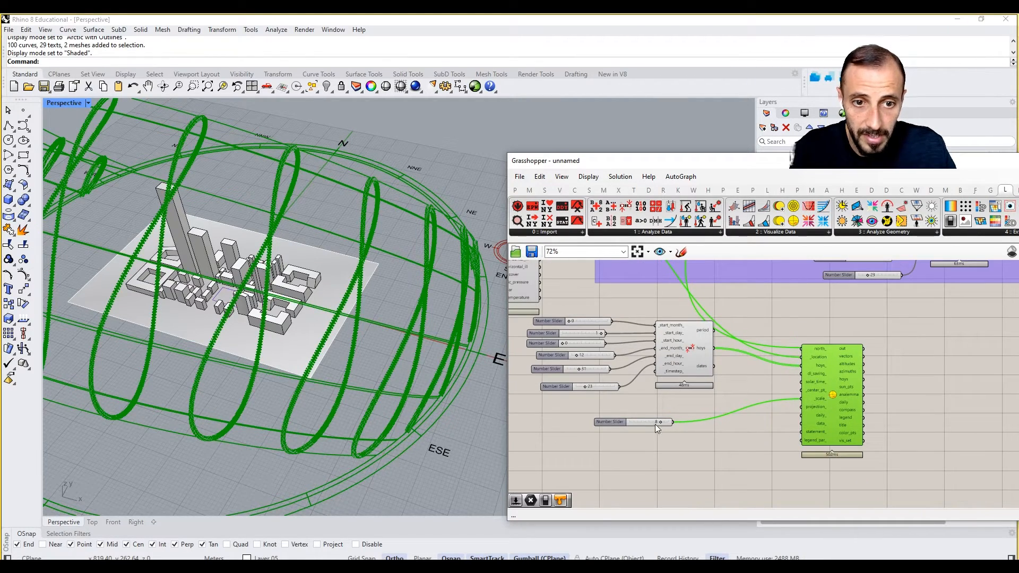
pyautogui.moveTo(649, 424); pyautogui.dragTo(651, 438)
pyautogui.scroll(1, 812, 371)
pyautogui.moveTo(824, 374)
pyautogui.mouseDown()
pyautogui.moveTo(832, 365)
pyautogui.moveTo(821, 355)
pyautogui.mouseUp()
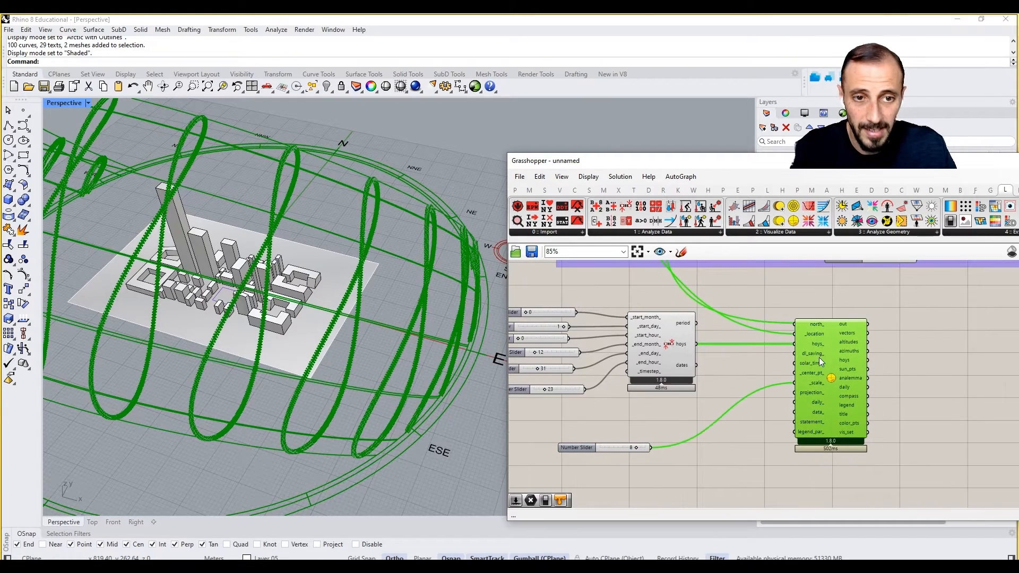
pyautogui.click(744, 374)
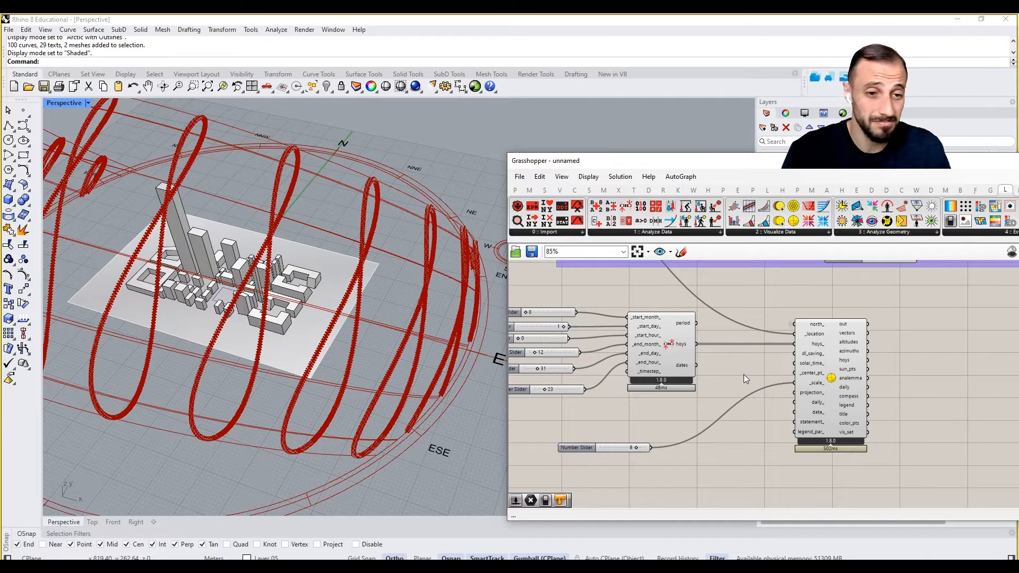
# - Review the sun path's solar_time_ input description and the whole sun path around the city model
pyautogui.moveTo(812, 365)
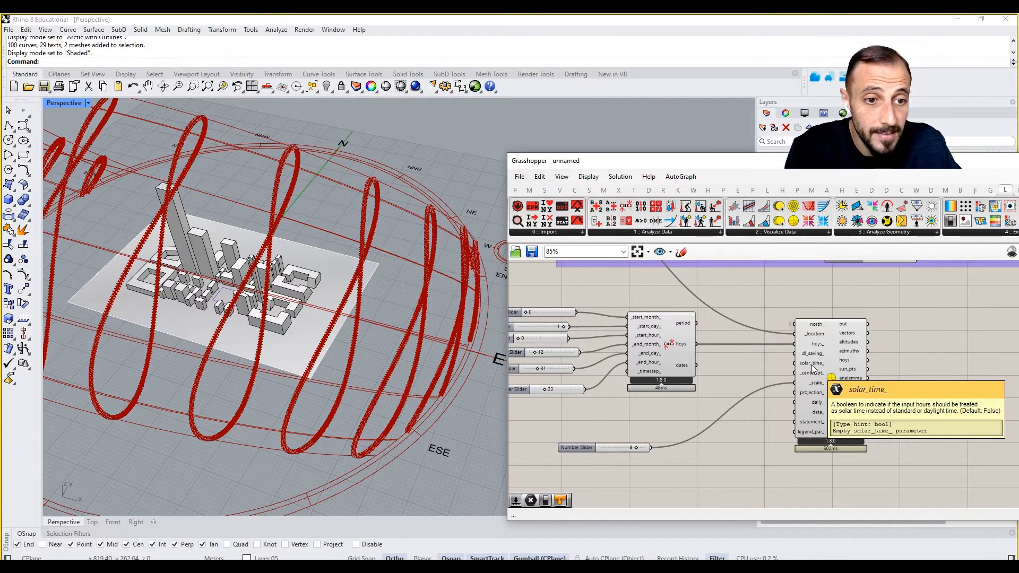
pyautogui.scroll(2, 810, 365)
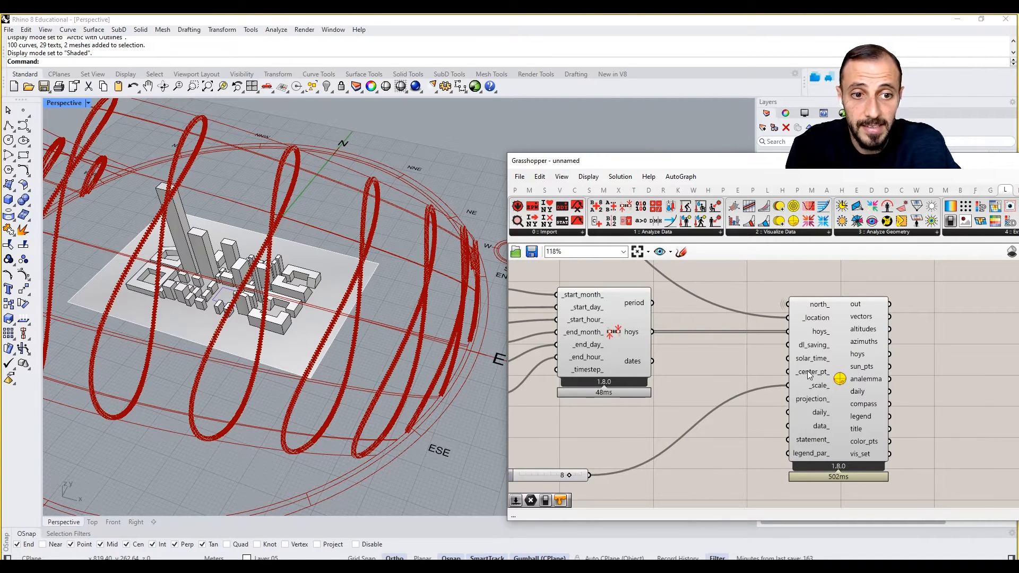
pyautogui.scroll(-5, 332, 382)
pyautogui.scroll(2, 332, 382)
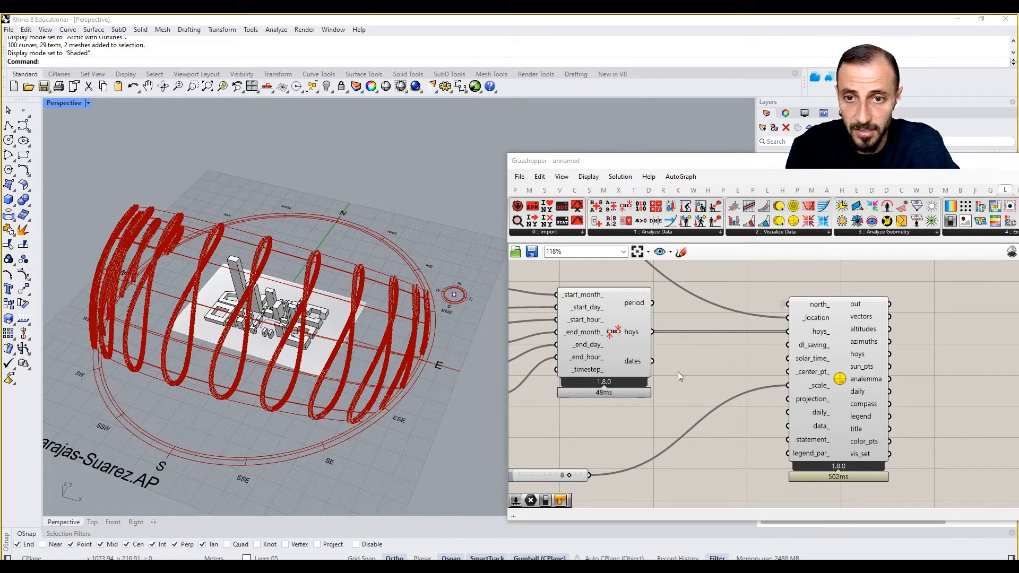
# - Try driving the sun path's projection_ input with a Boolean Toggle set to True, and delete the toggle
pyautogui.moveTo(816, 403)
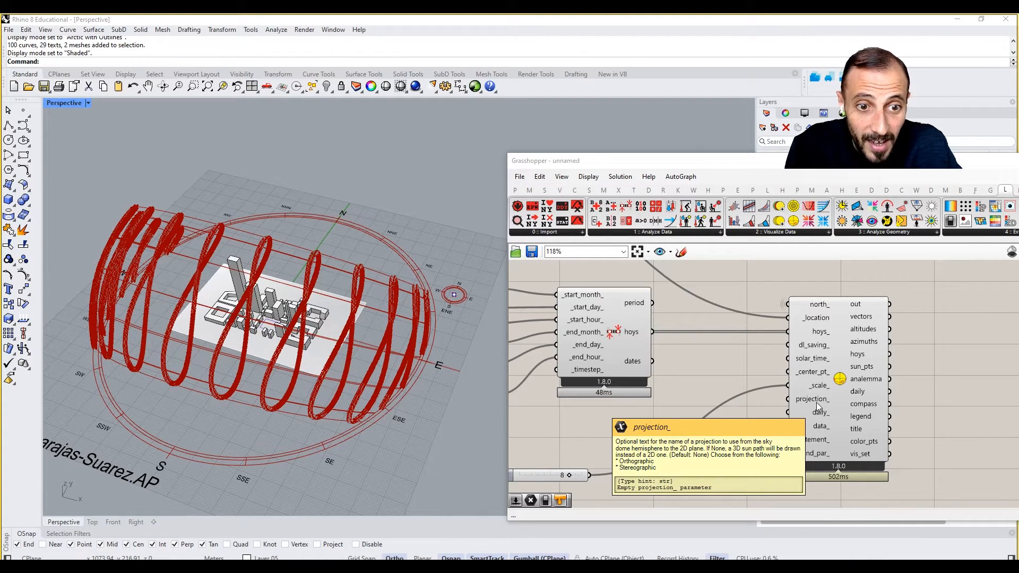
pyautogui.doubleClick(735, 461)
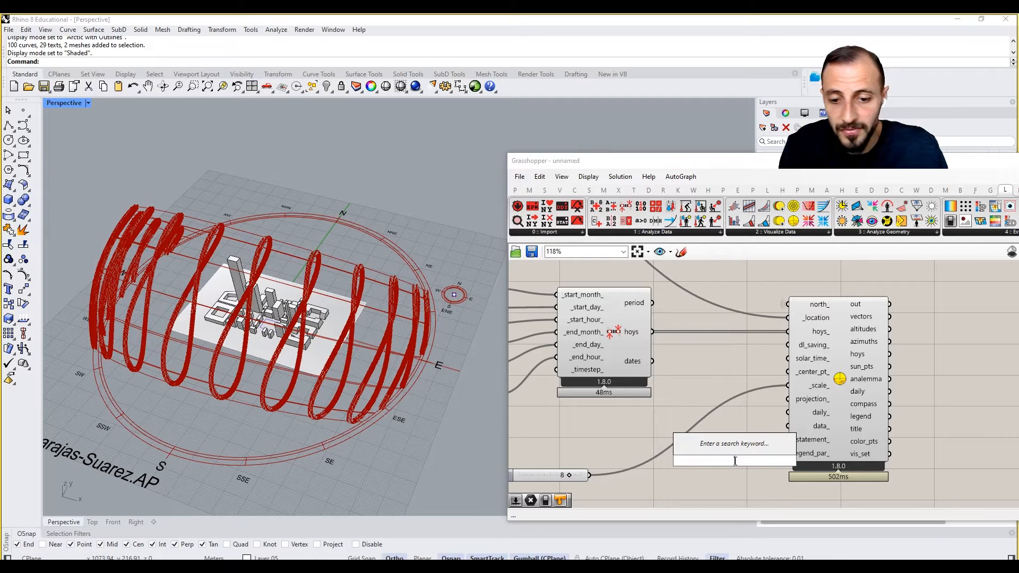
pyautogui.write('togg')
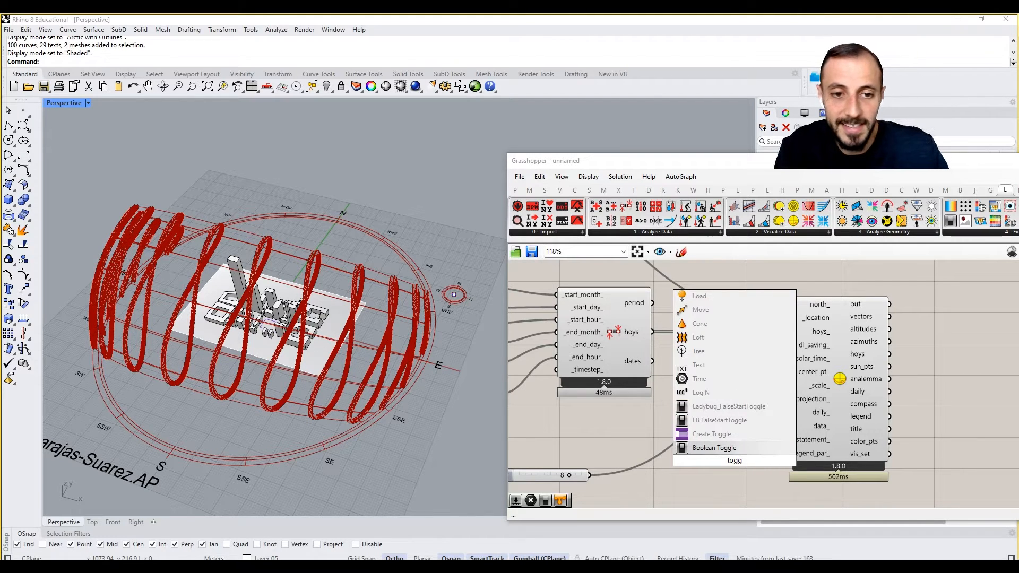
pyautogui.click(720, 450)
pyautogui.moveTo(756, 438); pyautogui.dragTo(786, 399)
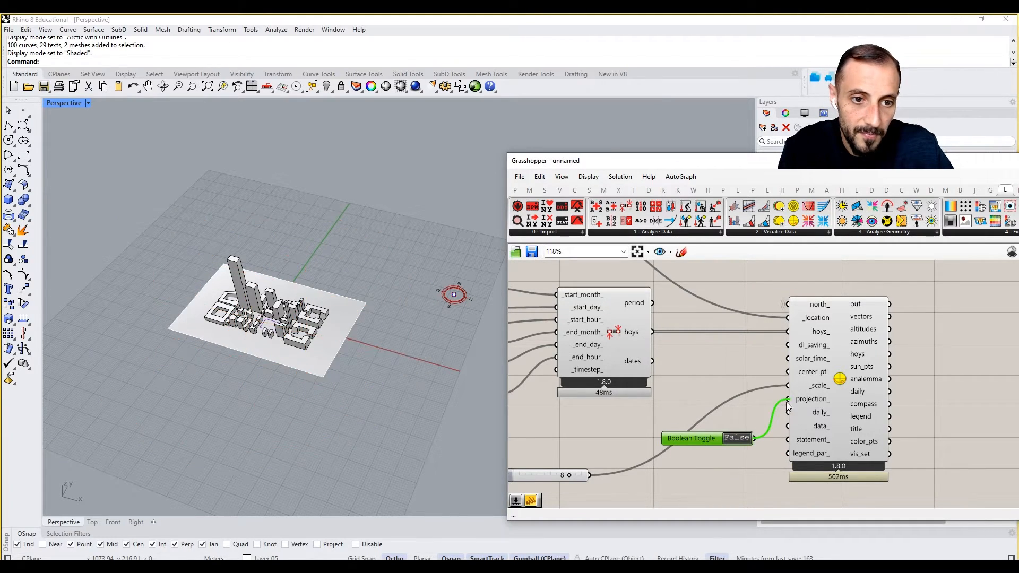
pyautogui.doubleClick(738, 438)
pyautogui.scroll(2, 785, 411)
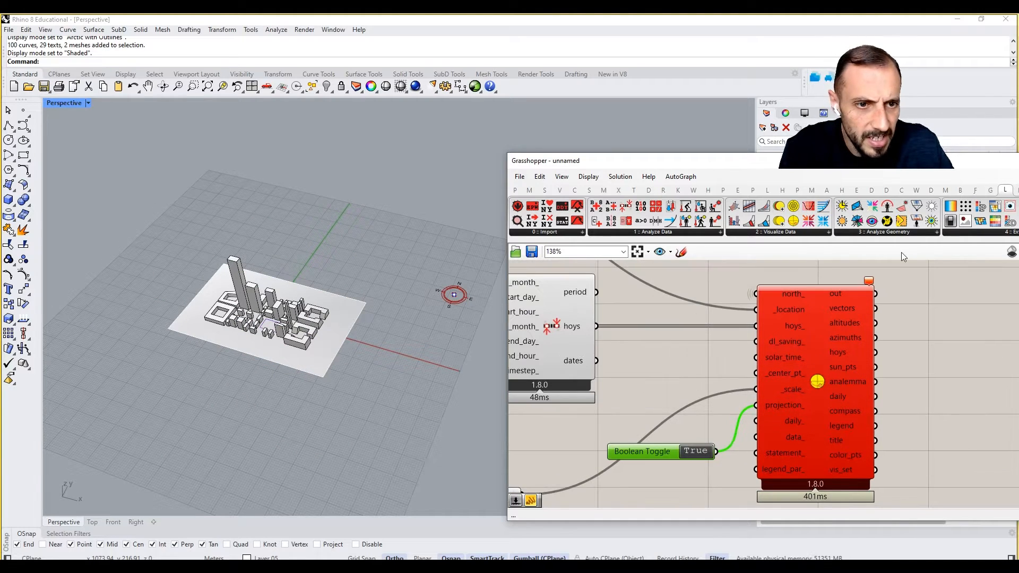
pyautogui.moveTo(866, 287)
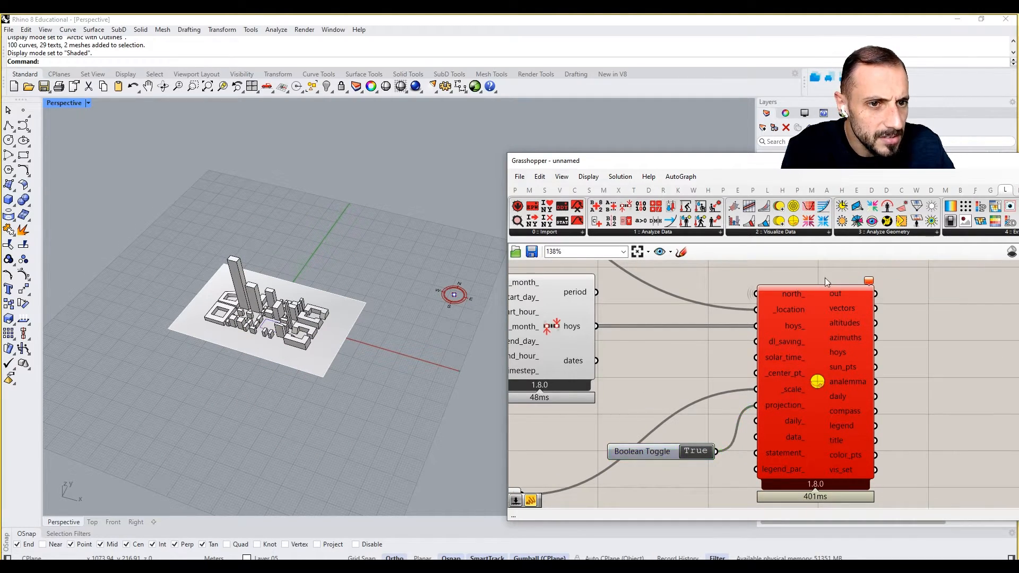
pyautogui.press('Delete')
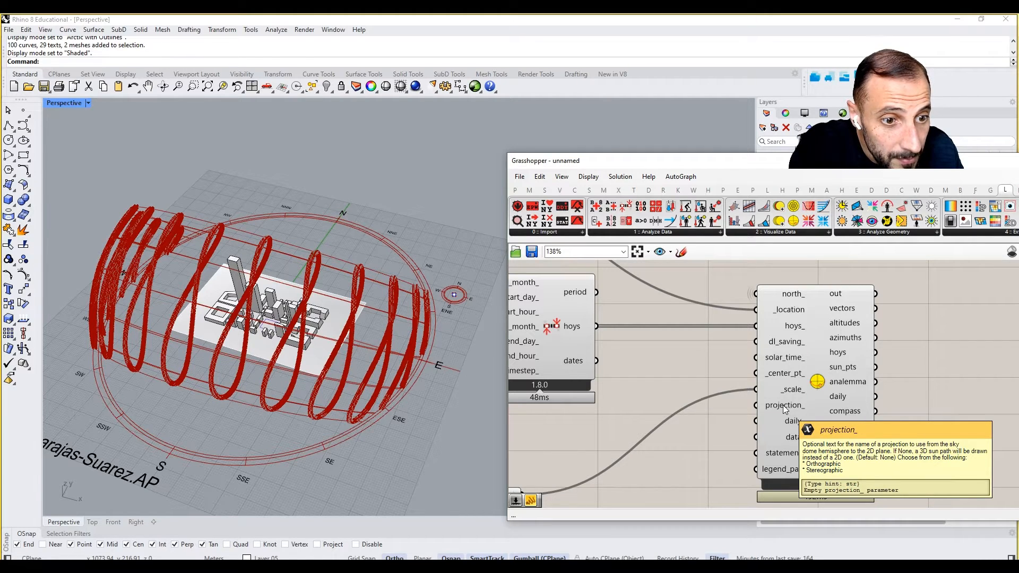
# - Add a panel containing the text Ortoghraphic and connect it to the sun path's projection_ input
pyautogui.doubleClick(692, 444)
pyautogui.write('//Or')
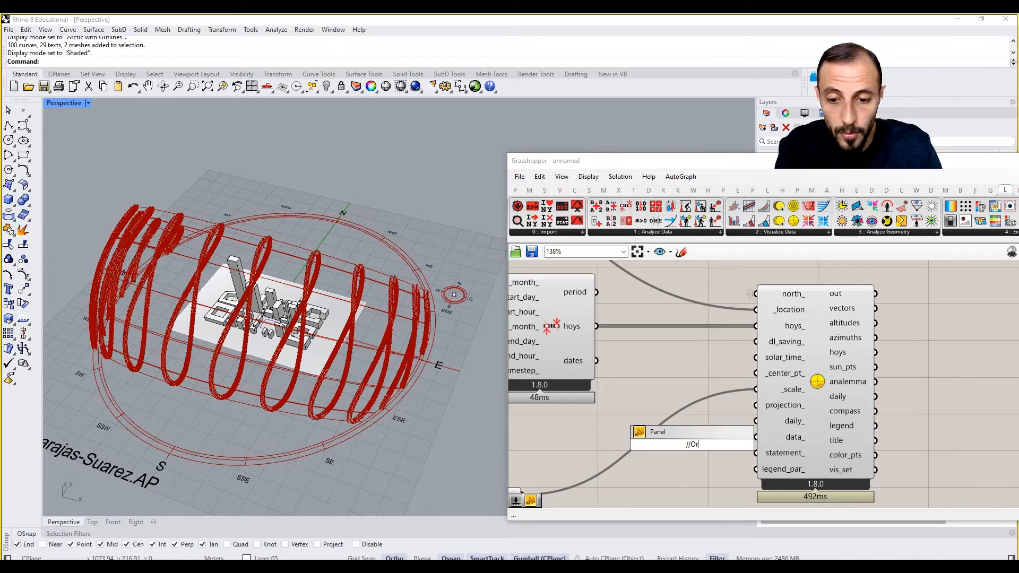
pyautogui.write('toghraphic')
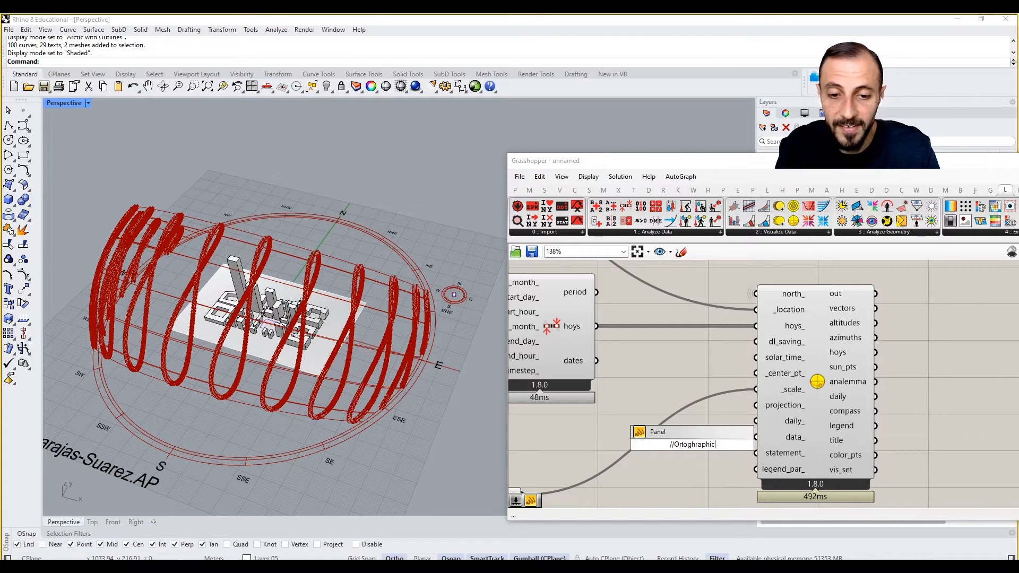
pyautogui.press('Return')
pyautogui.moveTo(715, 439); pyautogui.dragTo(749, 404)
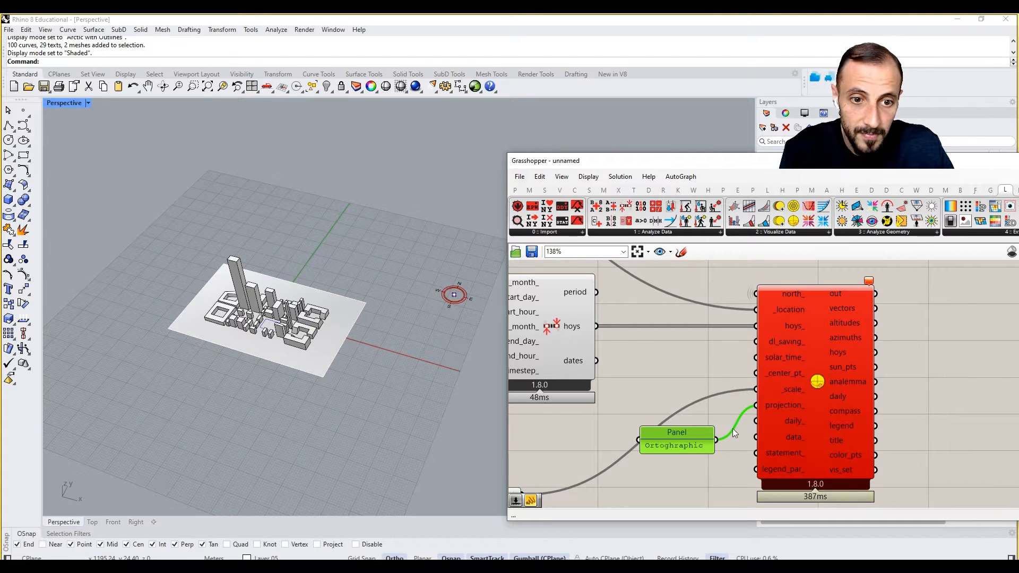
# - Turn off the projection panel's multiline data and enlarge the panel so its text fits on one line
pyautogui.rightClick(689, 445)
pyautogui.click(728, 328)
pyautogui.scroll(1, 699, 424)
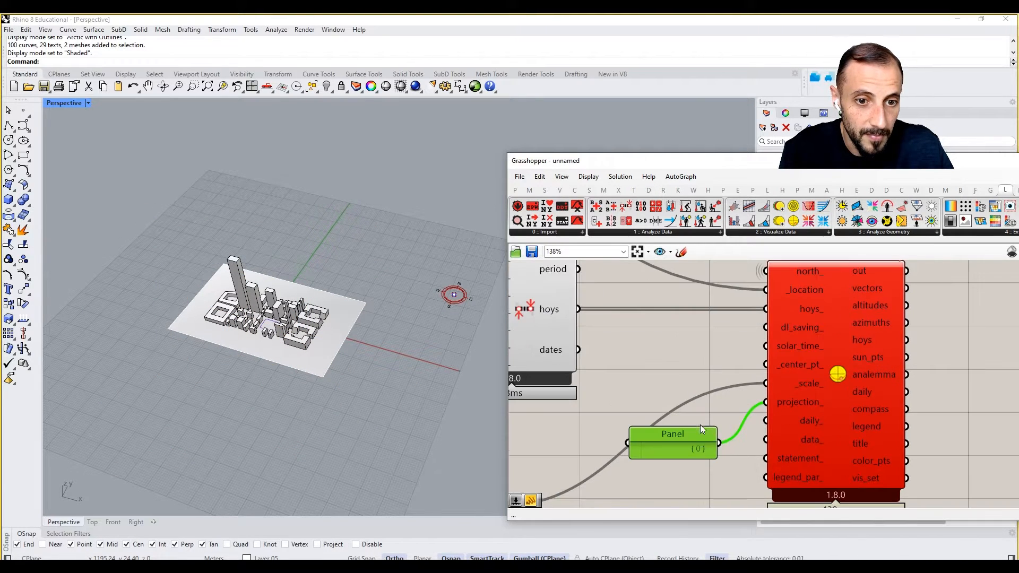
pyautogui.scroll(-1, 713, 457)
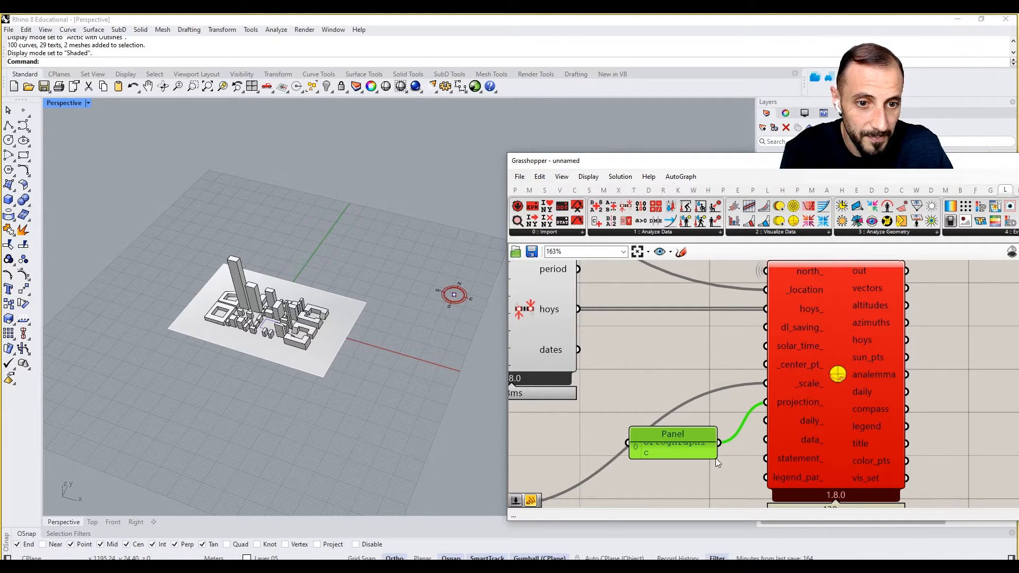
pyautogui.moveTo(717, 459); pyautogui.dragTo(735, 465)
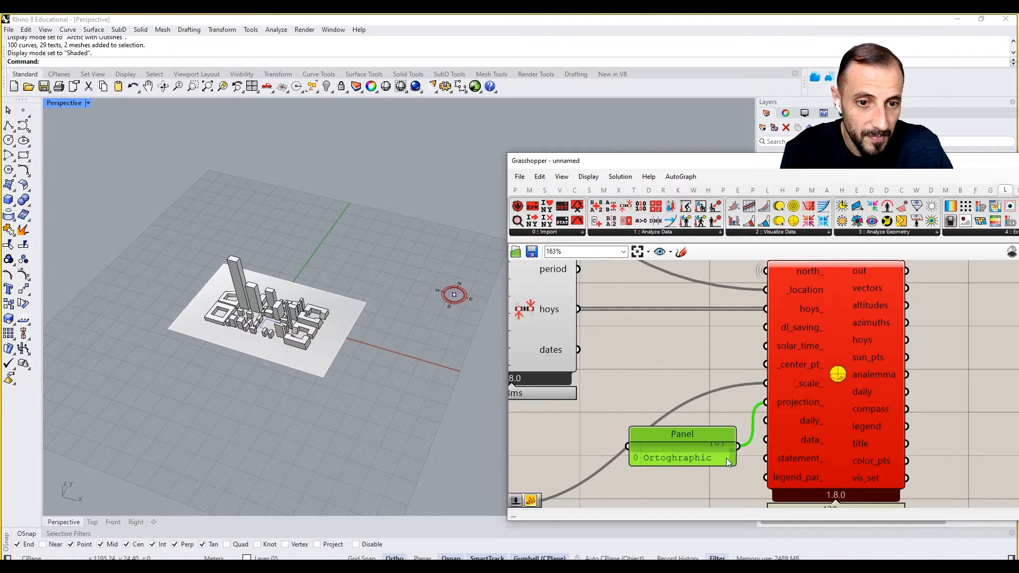
pyautogui.moveTo(708, 434); pyautogui.dragTo(693, 434)
# - Check the accepted projection names and change the projection panel's text to Ortographic
pyautogui.moveTo(783, 406)
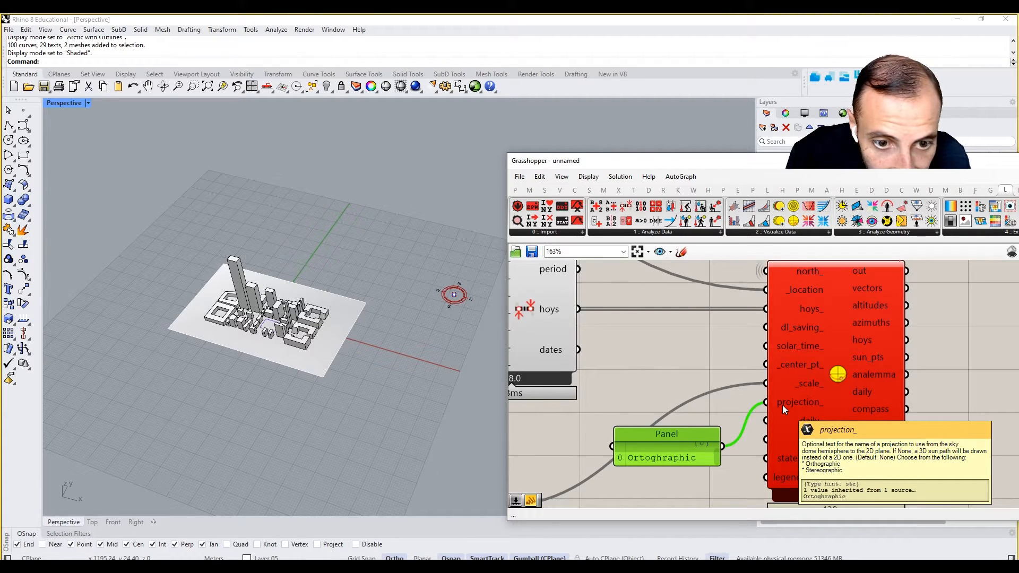
pyautogui.doubleClick(664, 454)
pyautogui.click(603, 389)
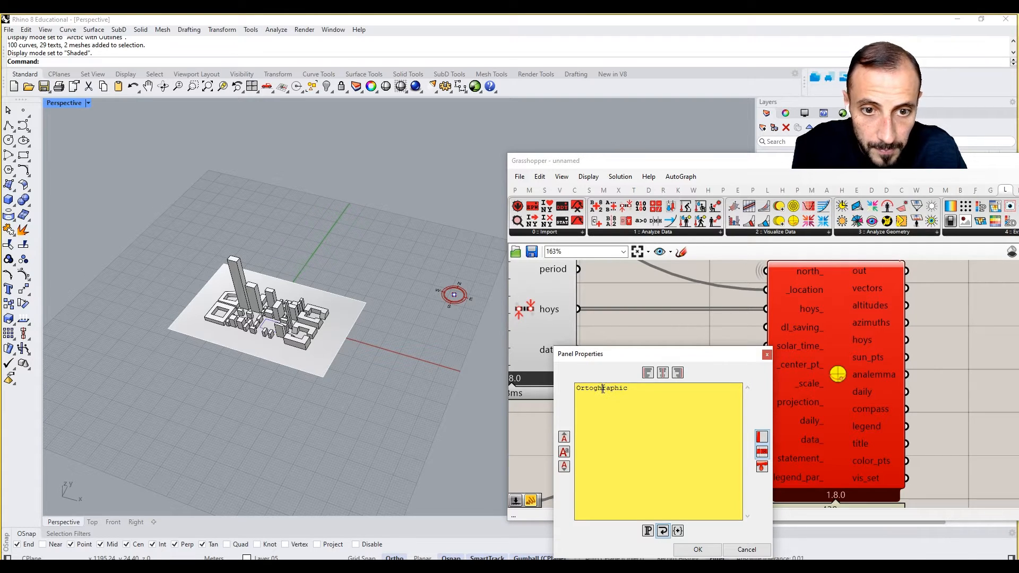
pyautogui.press('BackSpace')
pyautogui.click(697, 549)
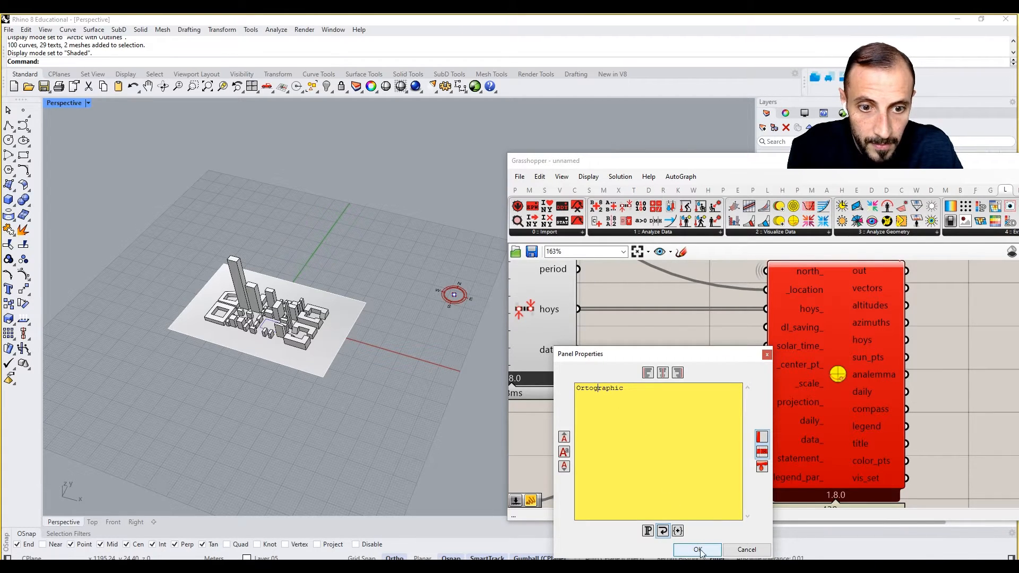
# - Compare the panel text with the projection_ input's listed options and correct it to Orthographic
pyautogui.moveTo(685, 379); pyautogui.dragTo(677, 373, button='right')
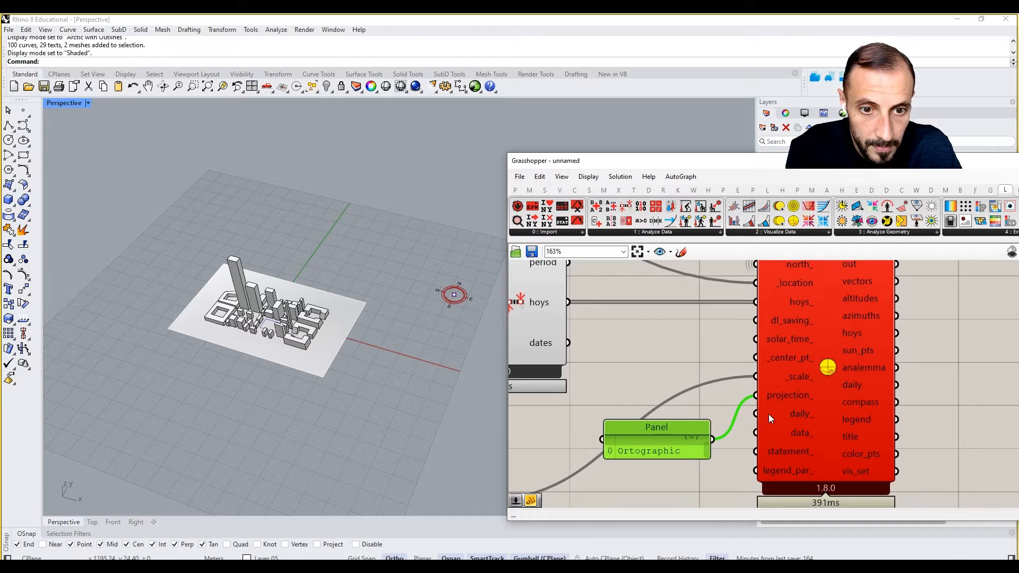
pyautogui.moveTo(787, 395)
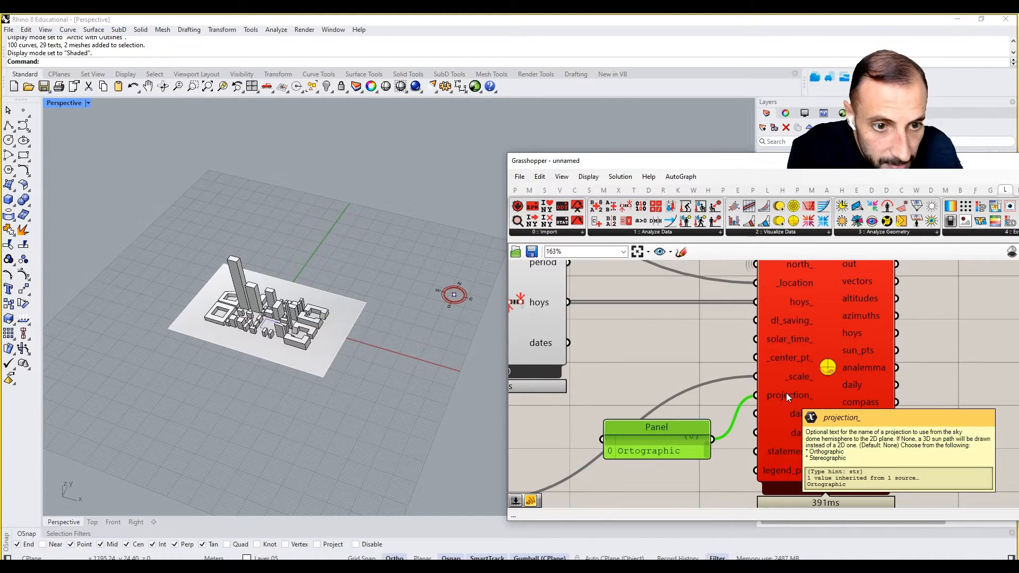
pyautogui.doubleClick(639, 451)
pyautogui.click(565, 390)
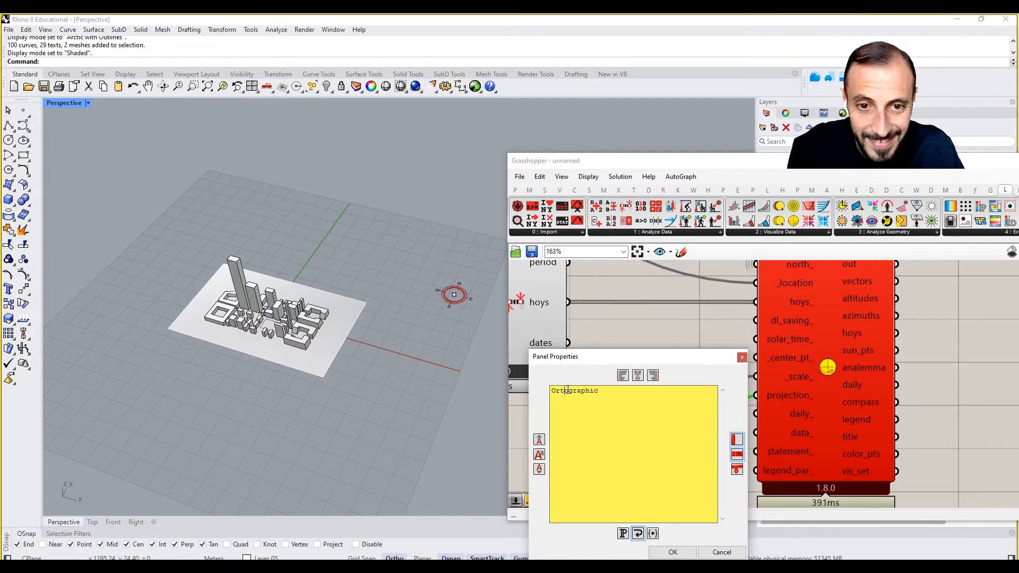
pyautogui.write('h')
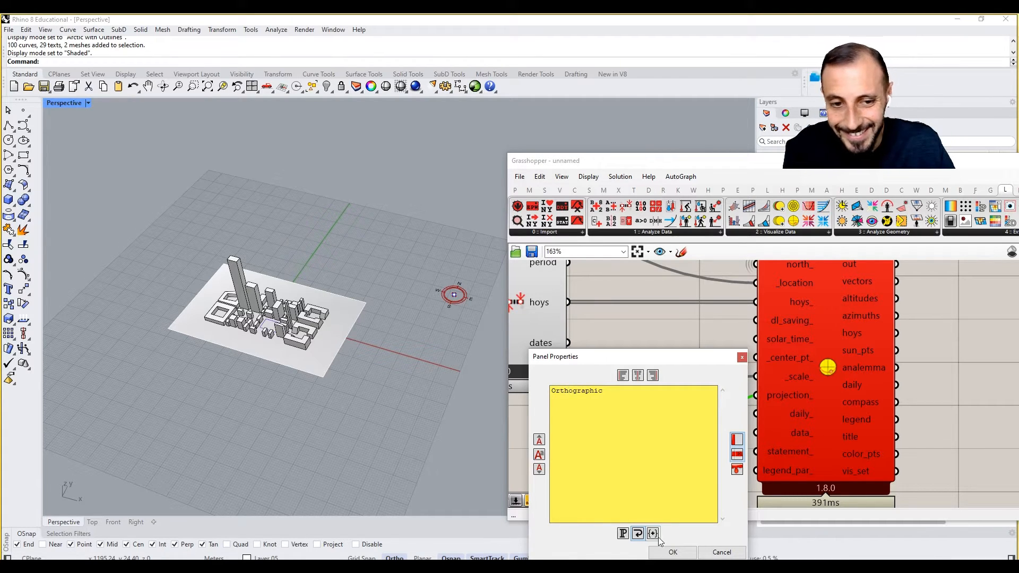
pyautogui.click(664, 554)
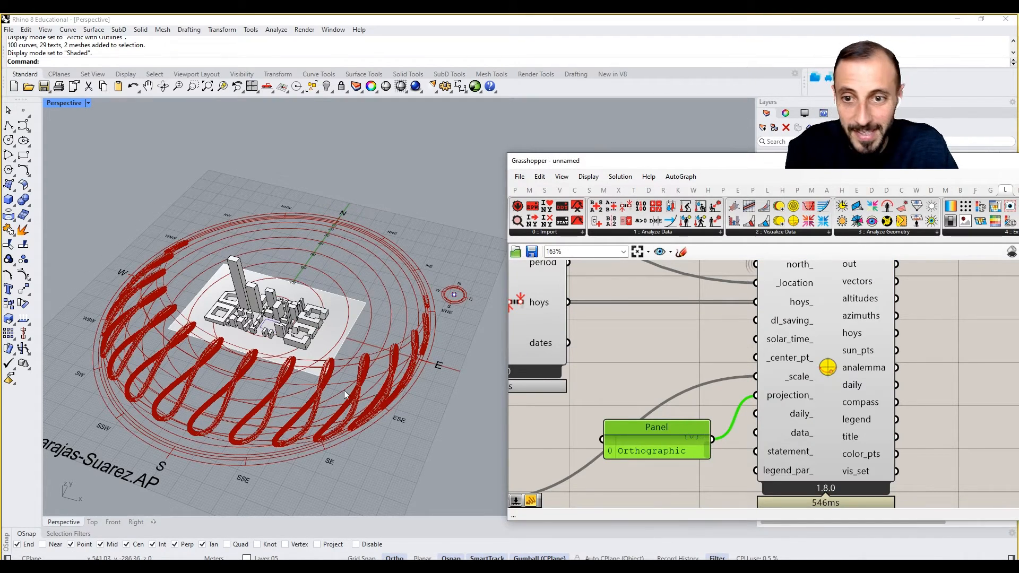
# - Check the orthographic sun path in the viewport, and delete the panel feeding the projection_ input
pyautogui.moveTo(345, 394); pyautogui.dragTo(364, 325, button='right')
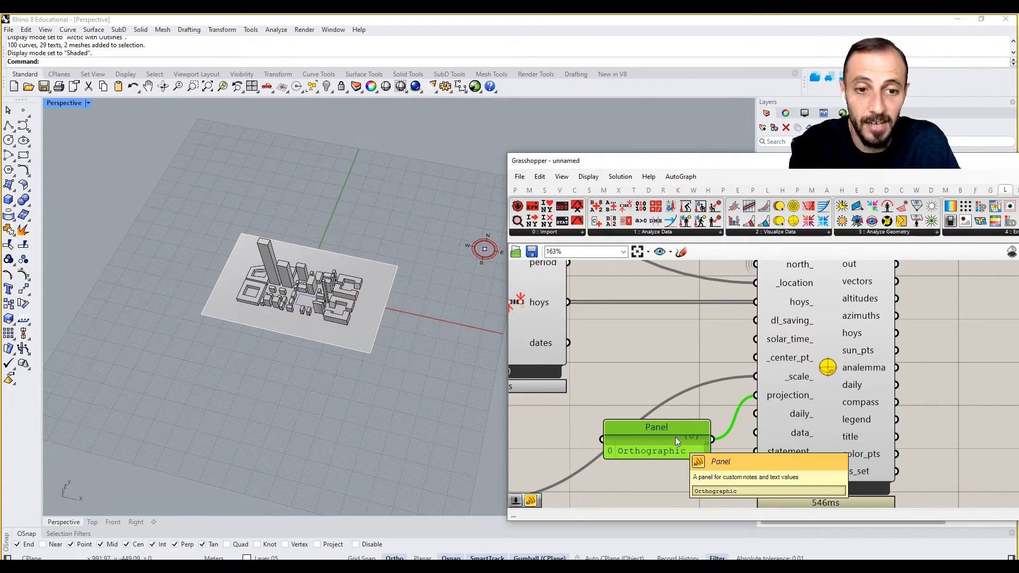
pyautogui.press('Delete')
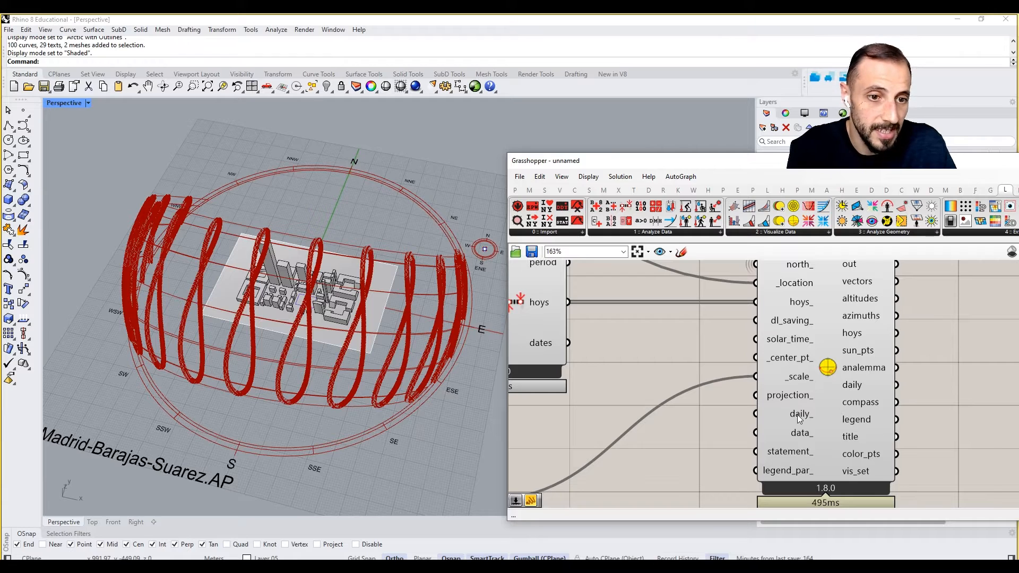
# - Add a Boolean Toggle beside the sun path component and connect it to the daily_ input
pyautogui.moveTo(799, 419)
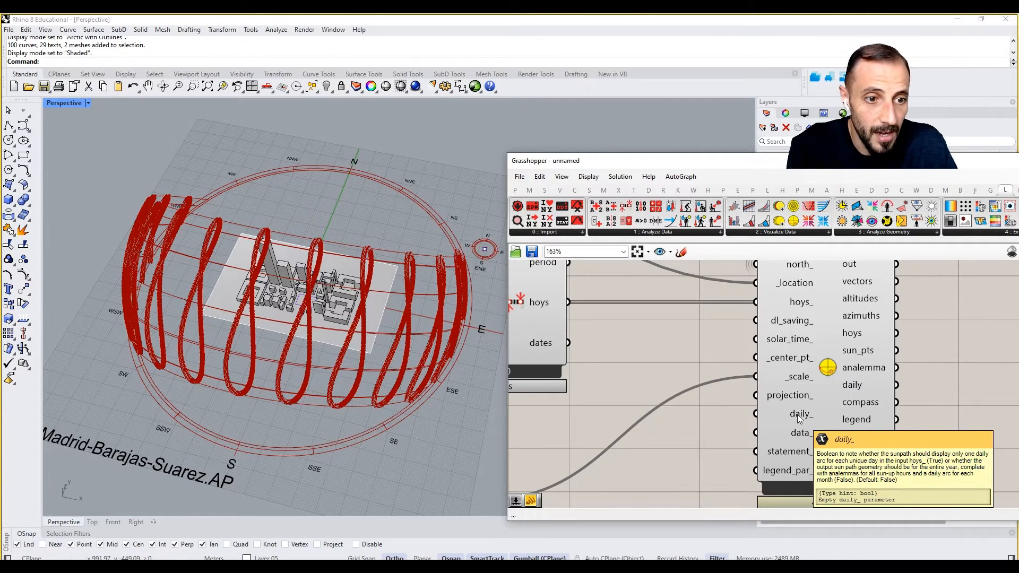
pyautogui.doubleClick(698, 446)
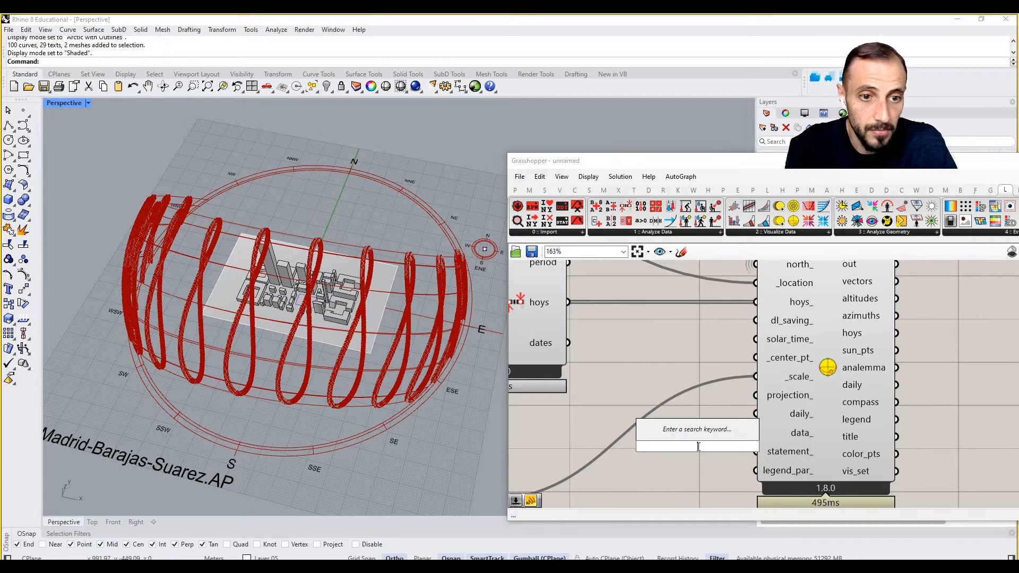
pyautogui.write('togg')
pyautogui.click(693, 435)
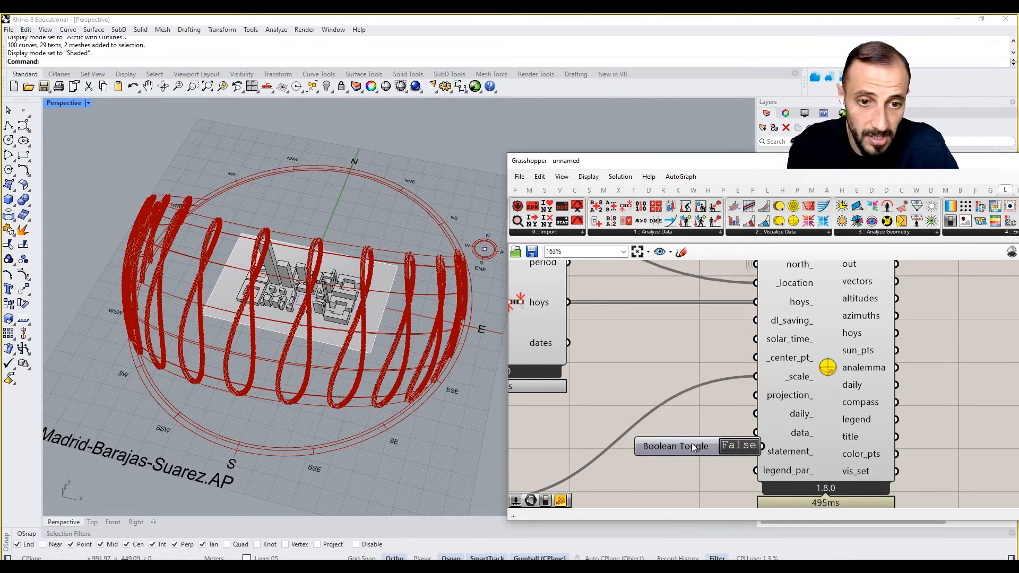
pyautogui.moveTo(691, 447); pyautogui.dragTo(664, 443)
pyautogui.moveTo(758, 417); pyautogui.dragTo(756, 415)
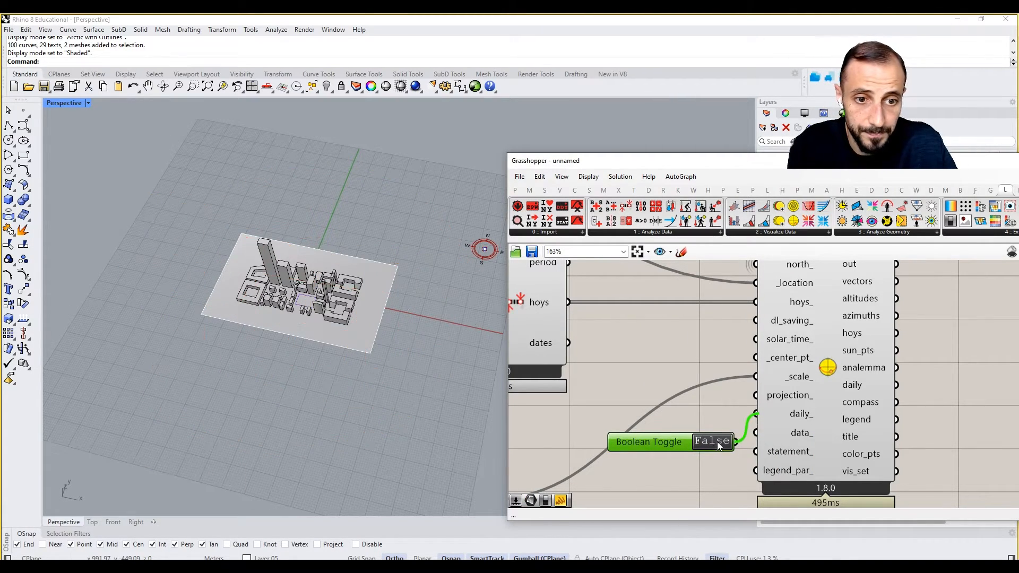
# - Set the daily_ toggle to True and examine the daily sun arcs around the city model
pyautogui.doubleClick(714, 442)
pyautogui.scroll(10, 334, 215)
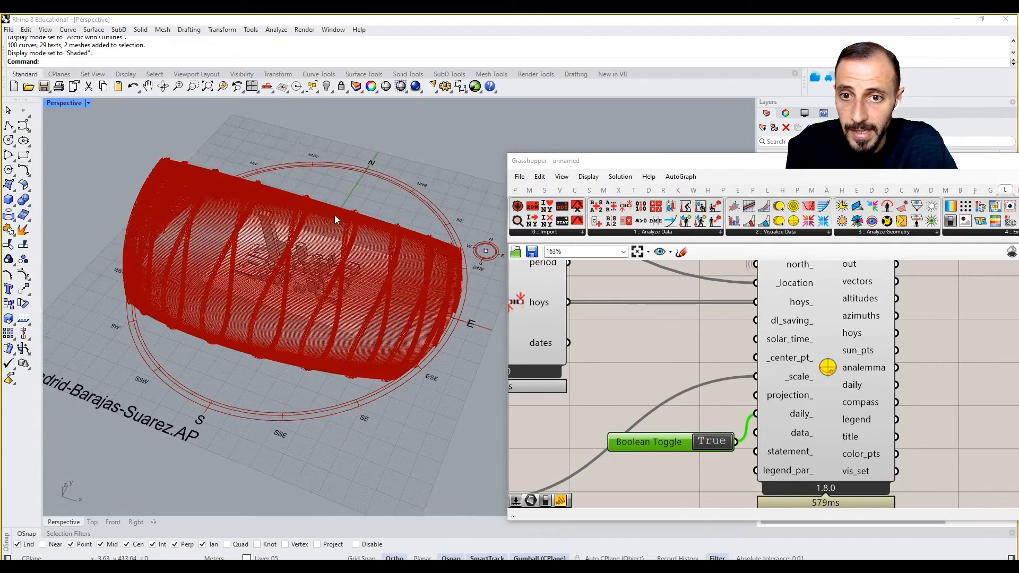
pyautogui.scroll(-10, 211, 241)
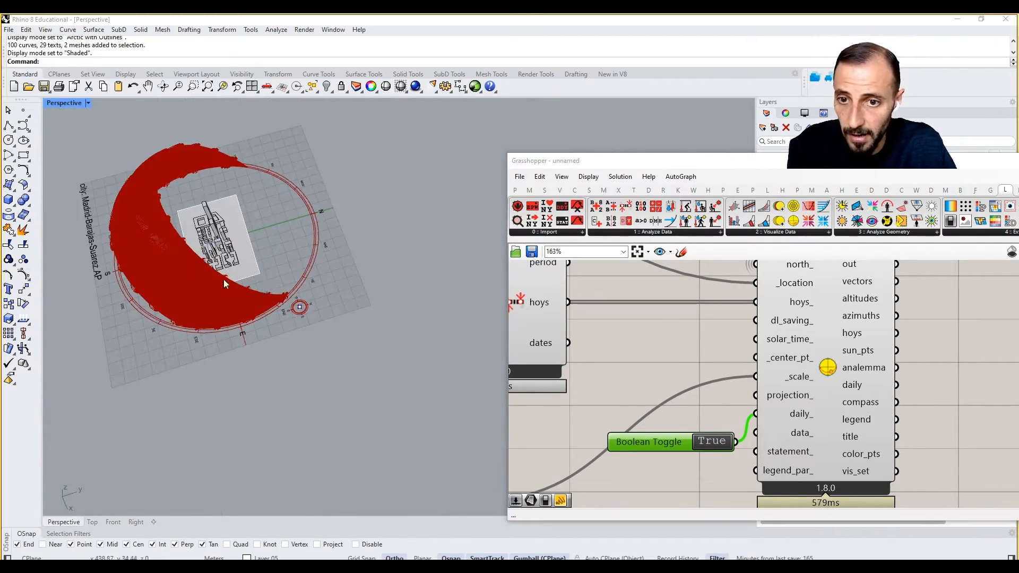
pyautogui.moveTo(246, 262); pyautogui.dragTo(170, 189, button='right')
pyautogui.scroll(6, 196, 207)
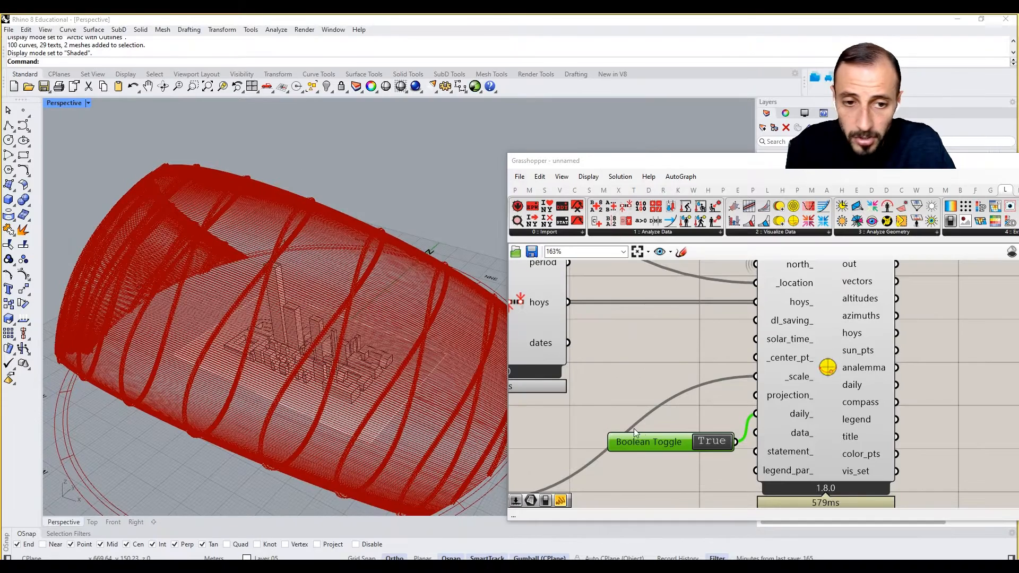
# - Set the daily_ toggle to False and position it neatly beside the sun path component
pyautogui.click(702, 441)
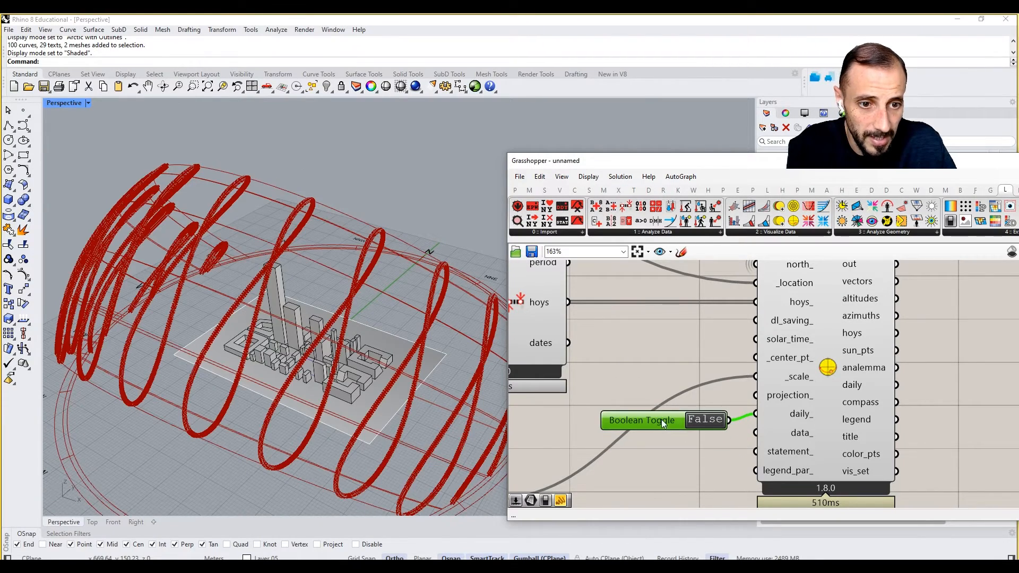
pyautogui.scroll(-4, 661, 420)
pyautogui.click(756, 425)
pyautogui.scroll(2, 706, 425)
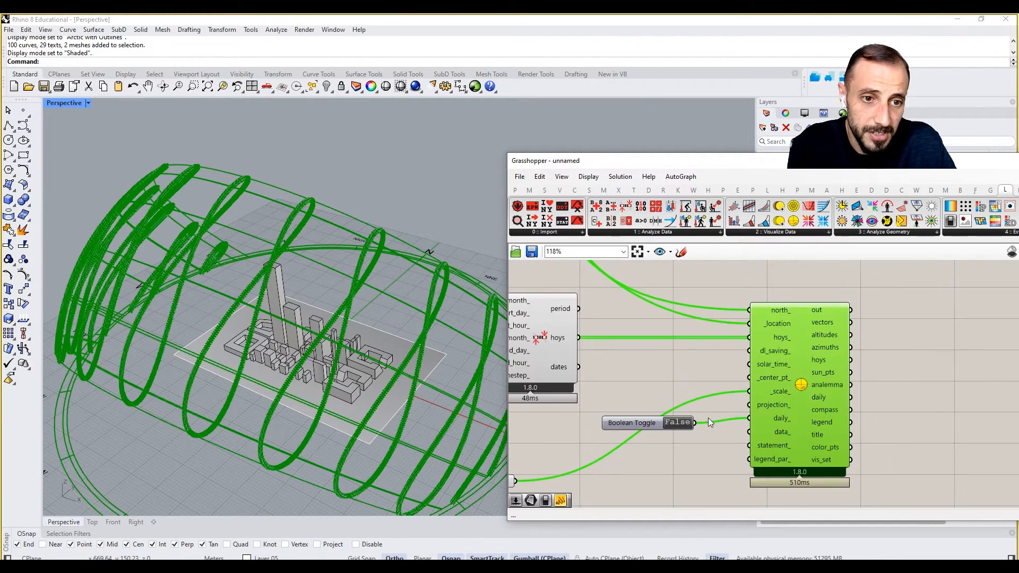
pyautogui.moveTo(658, 416); pyautogui.dragTo(678, 419)
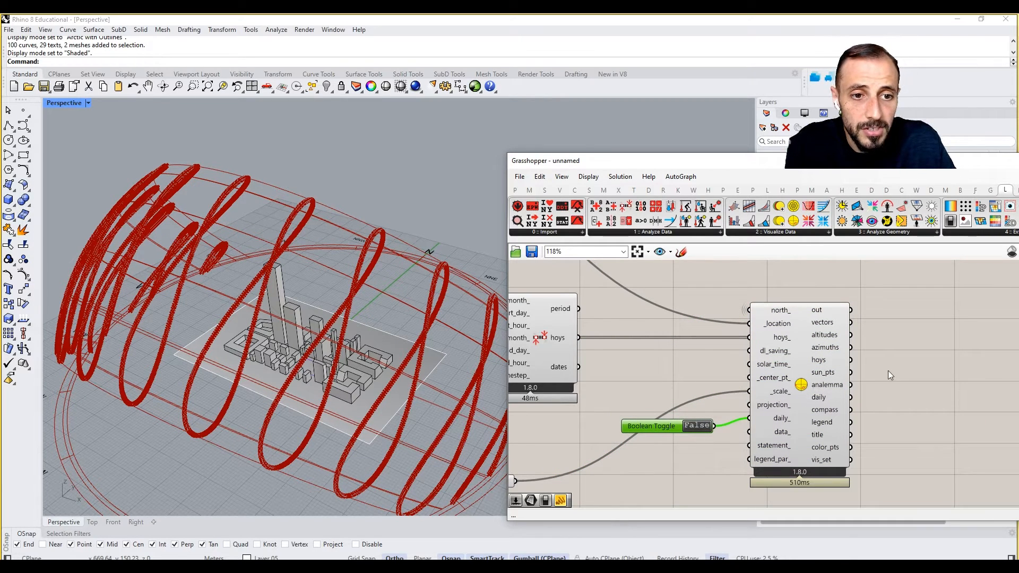
# - Add a Vector Display component next to the sun path component's outputs
pyautogui.moveTo(771, 401); pyautogui.dragTo(865, 398, button='right')
pyautogui.moveTo(684, 389); pyautogui.dragTo(781, 414, button='right')
pyautogui.scroll(-1, 783, 414)
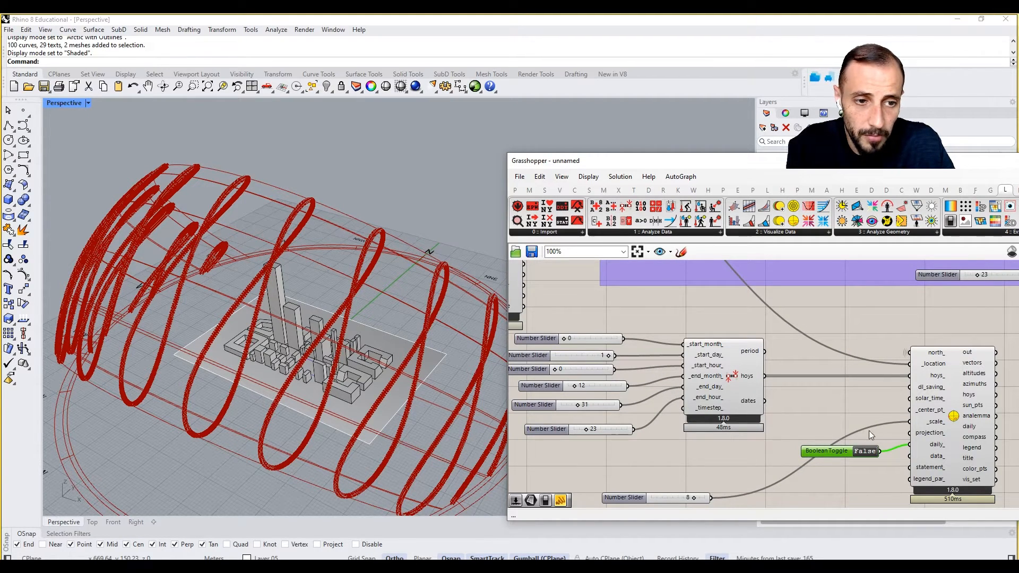
pyautogui.moveTo(869, 431); pyautogui.dragTo(794, 436, button='right')
pyautogui.moveTo(960, 400); pyautogui.dragTo(798, 391, button='right')
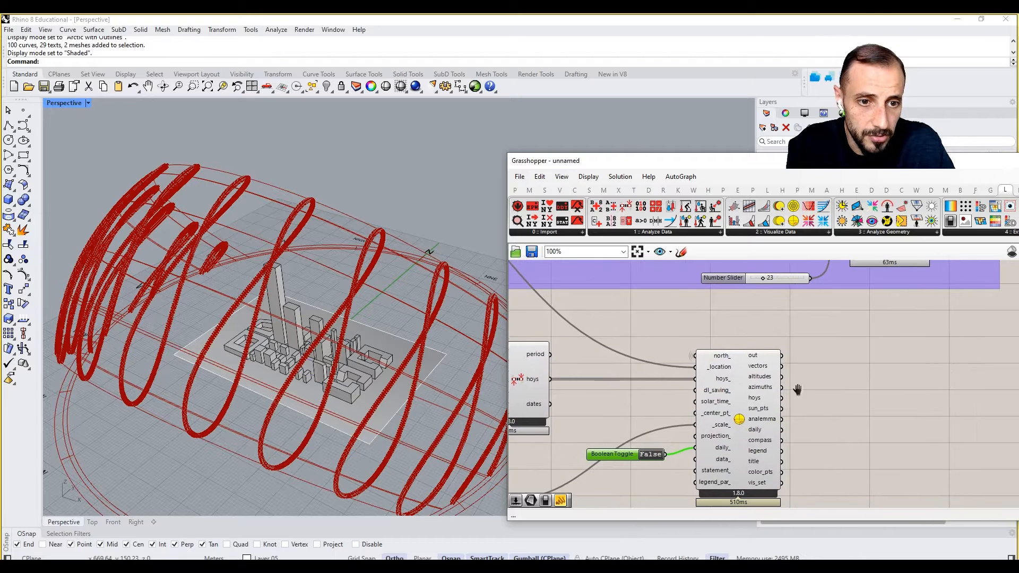
pyautogui.moveTo(755, 409)
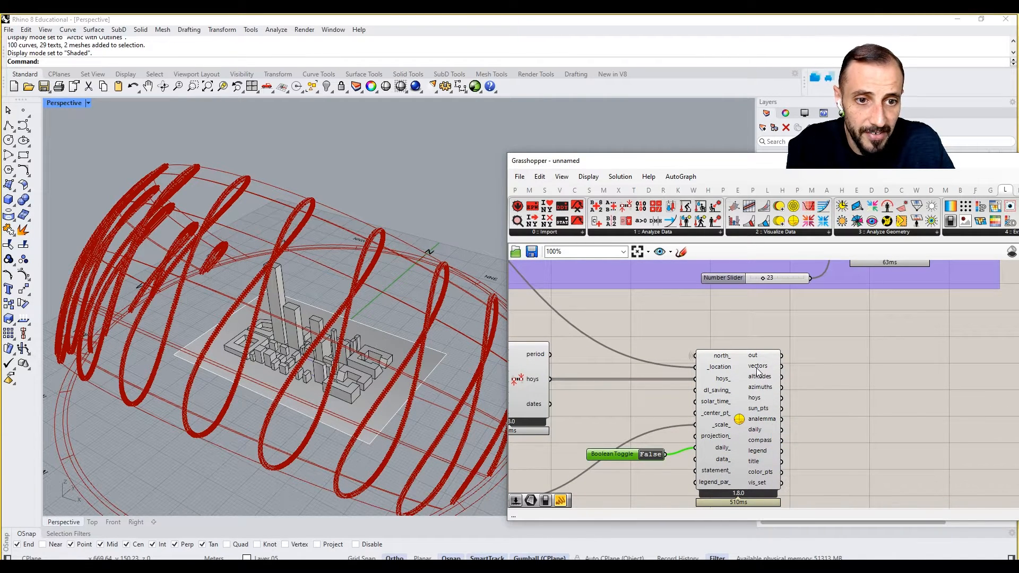
pyautogui.moveTo(757, 370)
pyautogui.doubleClick(863, 387)
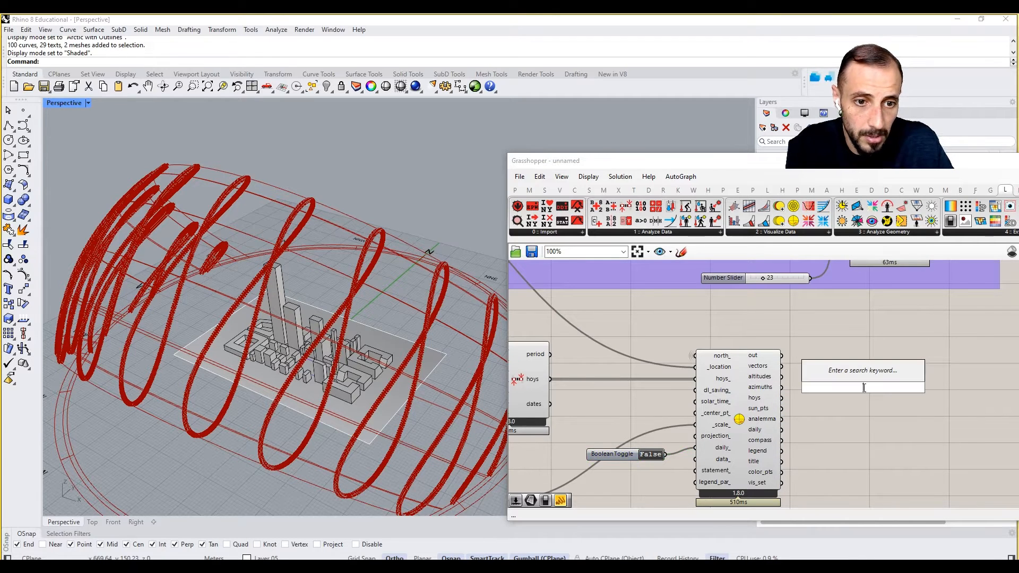
pyautogui.write('vecto')
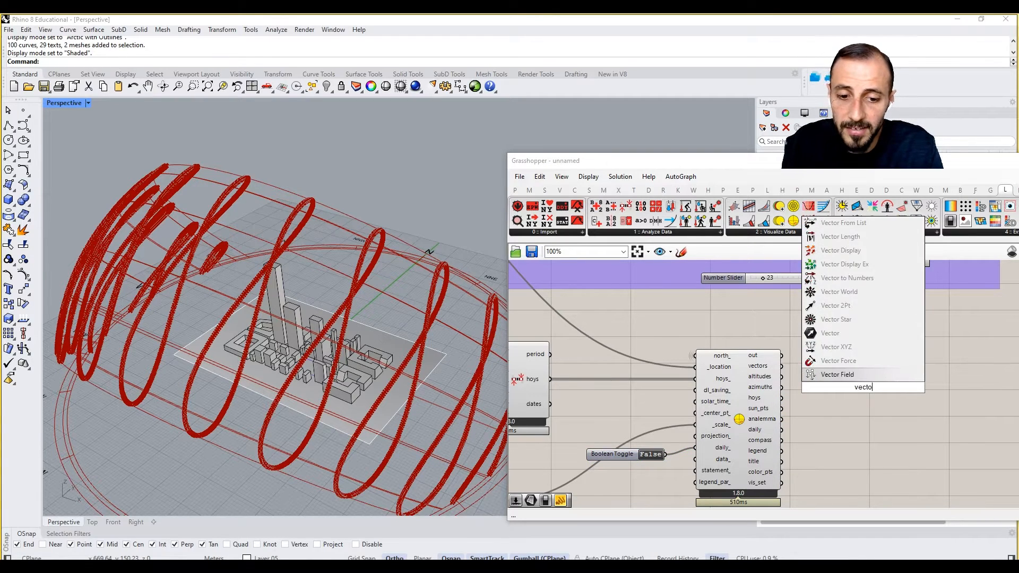
pyautogui.write('r dsiplay')
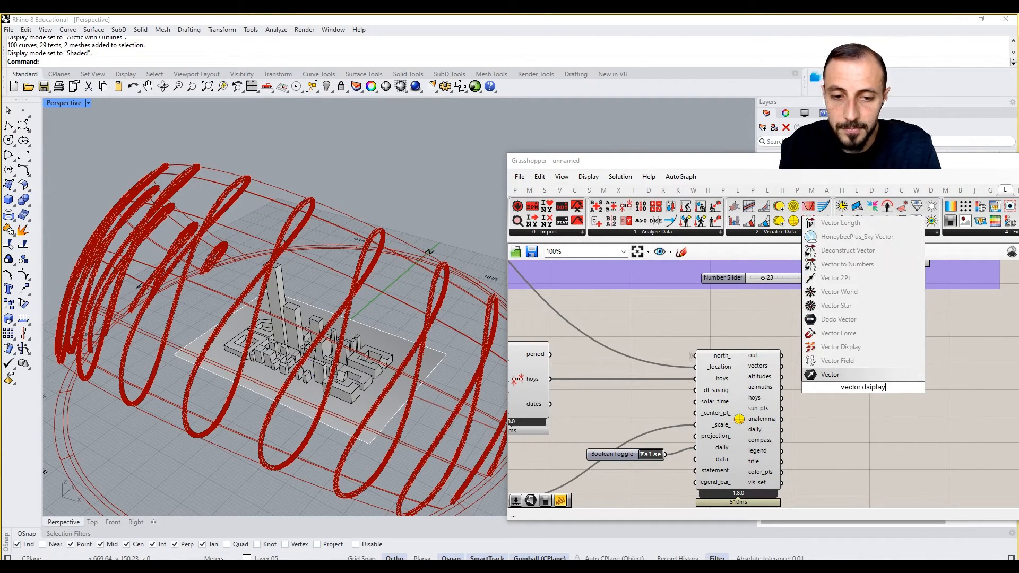
pyautogui.click(853, 347)
pyautogui.scroll(2, 774, 370)
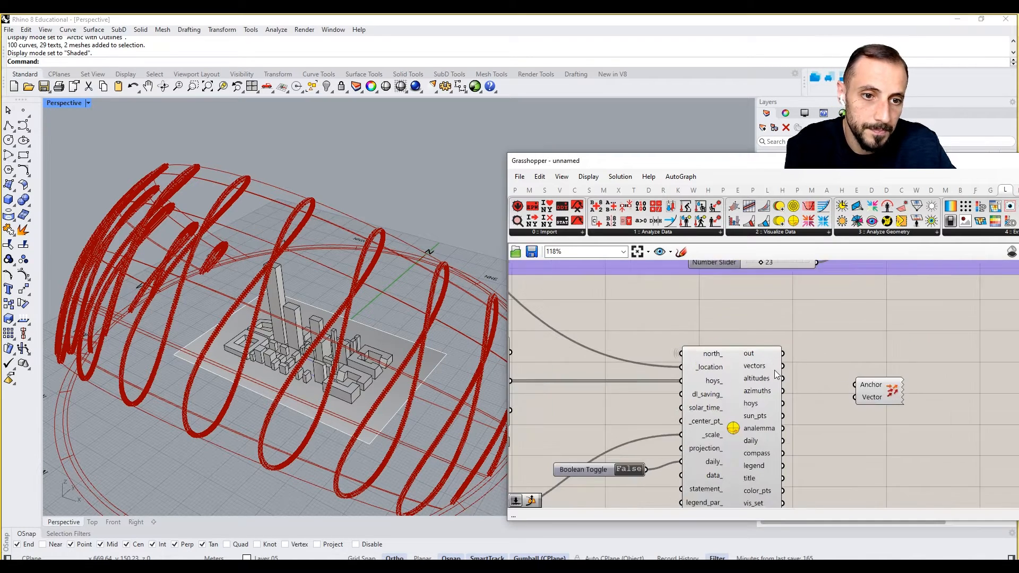
# - Connect the vectors output to Vector Display's Vector input and sun_pts to its Anchor input, and inspect the arrows on the sun path
pyautogui.moveTo(784, 365); pyautogui.dragTo(868, 402)
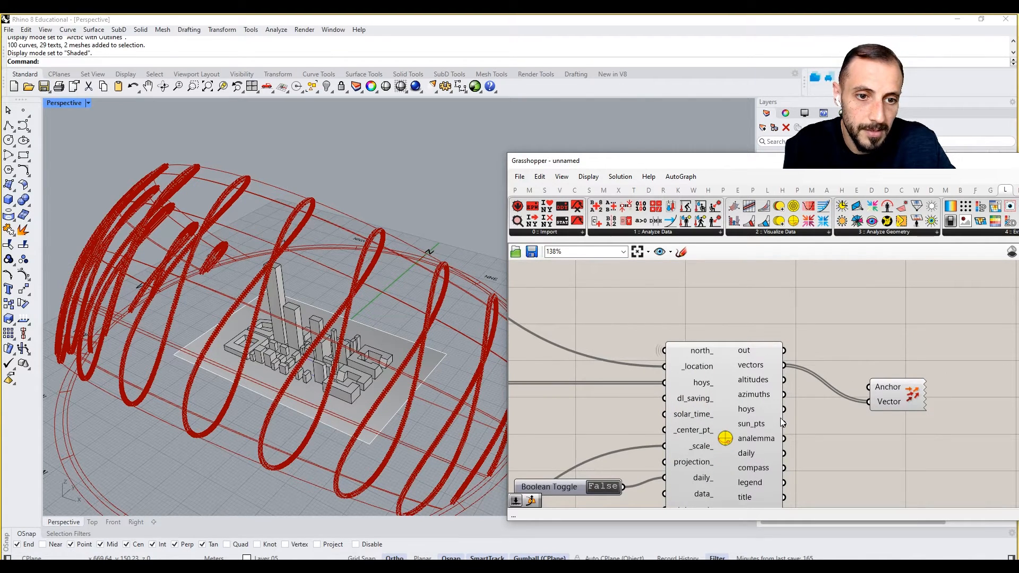
pyautogui.moveTo(784, 424); pyautogui.dragTo(882, 369)
pyautogui.click(522, 312)
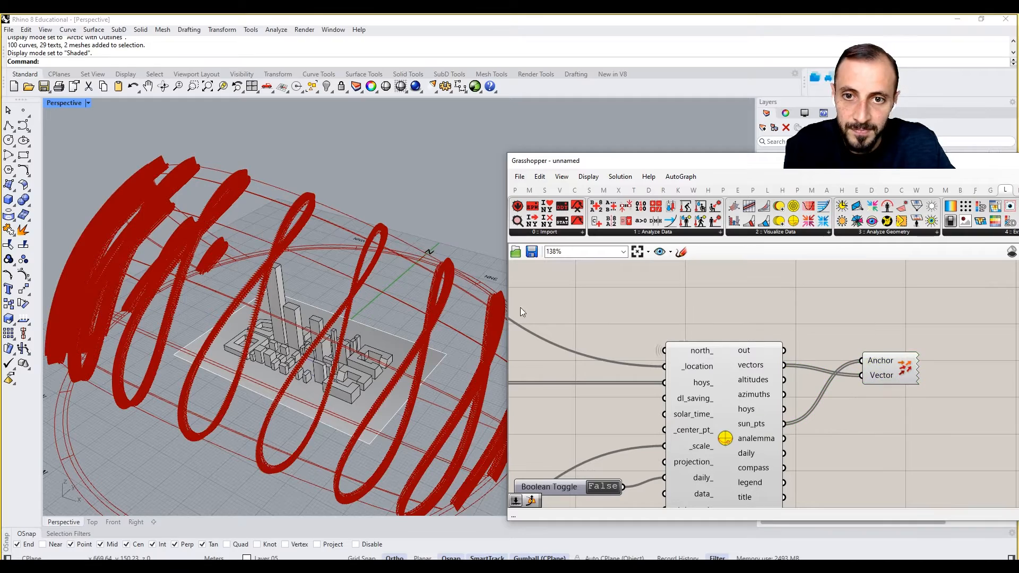
pyautogui.scroll(5, 381, 201)
pyautogui.scroll(1, 299, 243)
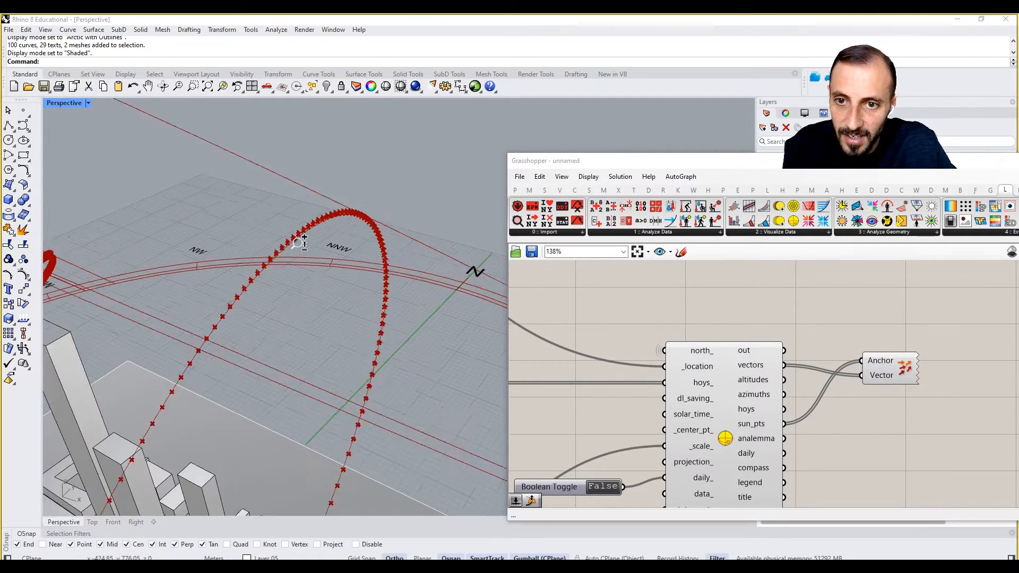
pyautogui.scroll(1, 299, 243)
pyautogui.scroll(-1, 299, 244)
pyautogui.scroll(1, 301, 243)
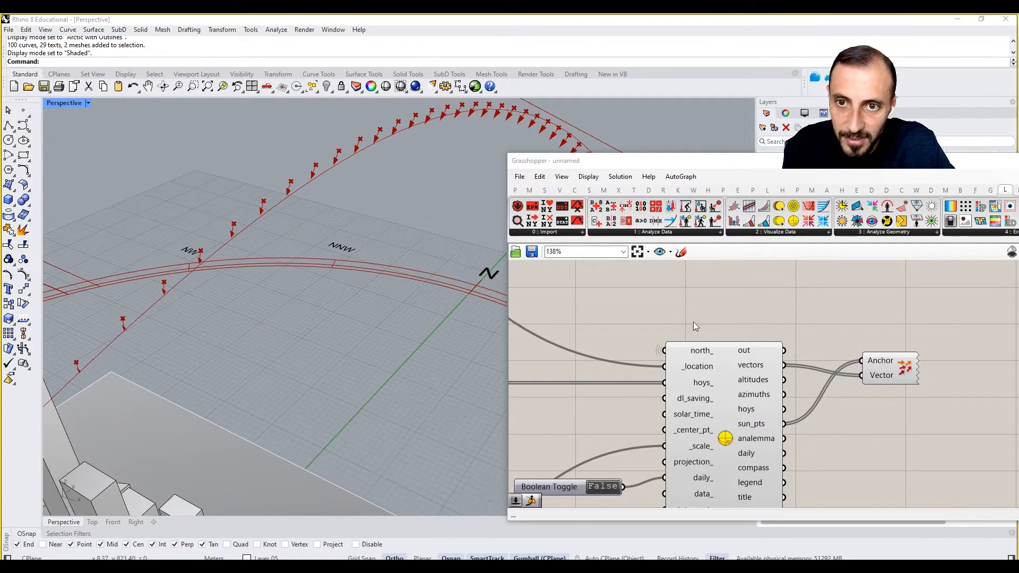
# - Place a Vector Display Ex component above the Vector Display component and space the two apart
pyautogui.moveTo(883, 348); pyautogui.dragTo(797, 357, button='right')
pyautogui.moveTo(802, 371); pyautogui.dragTo(818, 372)
pyautogui.click(780, 319)
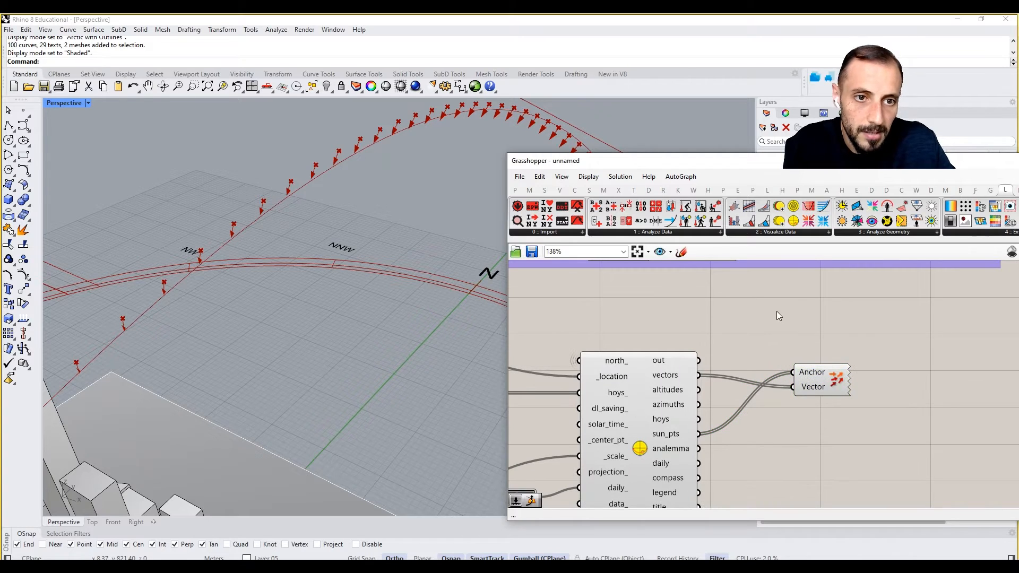
pyautogui.keyDown('ctrl'); pyautogui.keyDown('alt'); pyautogui.click(831, 387); pyautogui.keyUp('alt'); pyautogui.keyUp('ctrl')
pyautogui.click(784, 224)
pyautogui.click(819, 335)
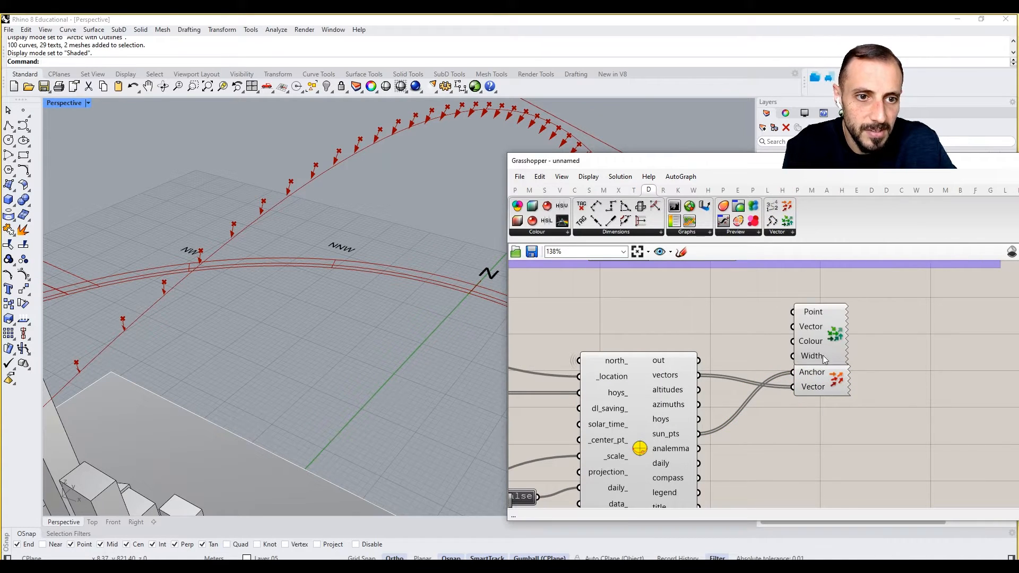
pyautogui.moveTo(821, 351); pyautogui.dragTo(868, 350)
pyautogui.moveTo(816, 386); pyautogui.dragTo(825, 408)
pyautogui.click(745, 373)
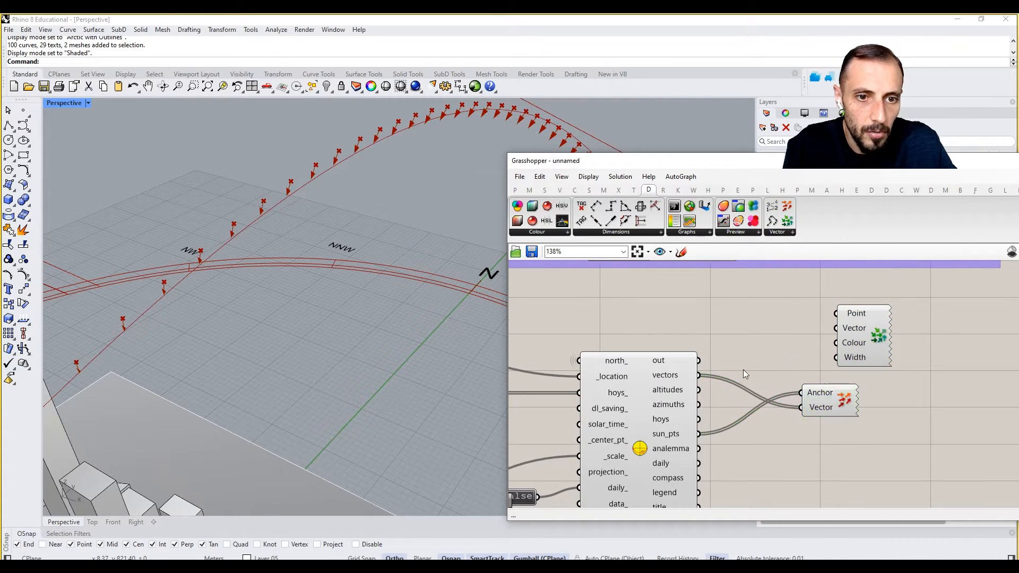
# - Connect vectors and sun_pts to Vector Display Ex's Vector and Point inputs, and delete the original Vector Display component
pyautogui.moveTo(700, 375); pyautogui.dragTo(831, 330)
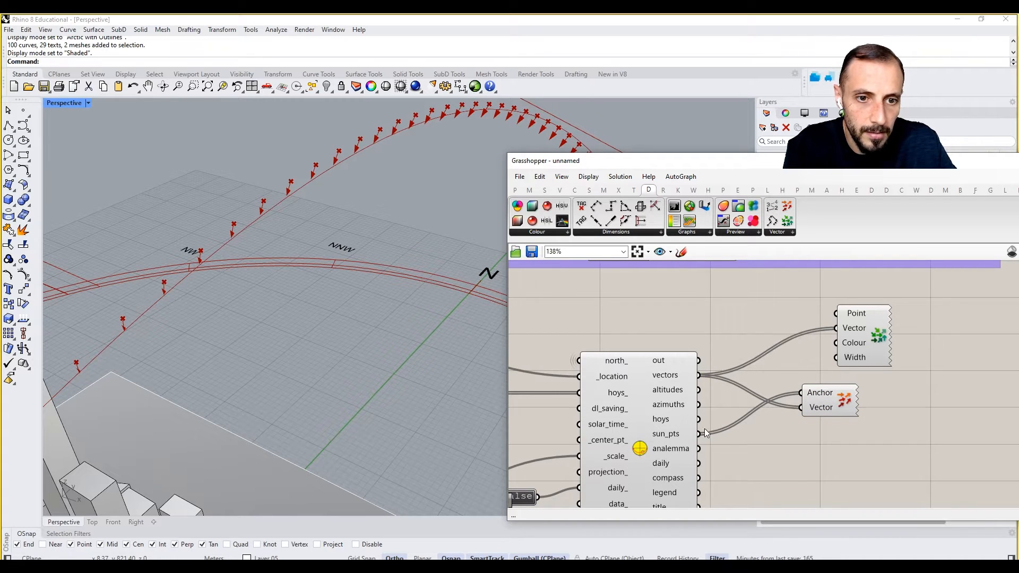
pyautogui.moveTo(705, 432); pyautogui.dragTo(836, 314)
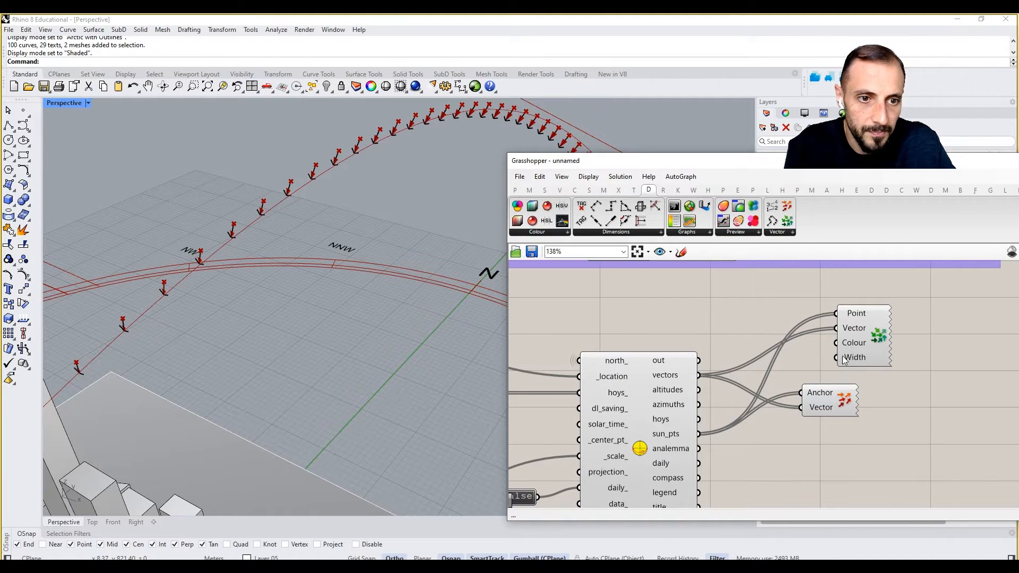
pyautogui.click(833, 397)
pyautogui.press('Delete')
pyautogui.moveTo(859, 350); pyautogui.dragTo(860, 362)
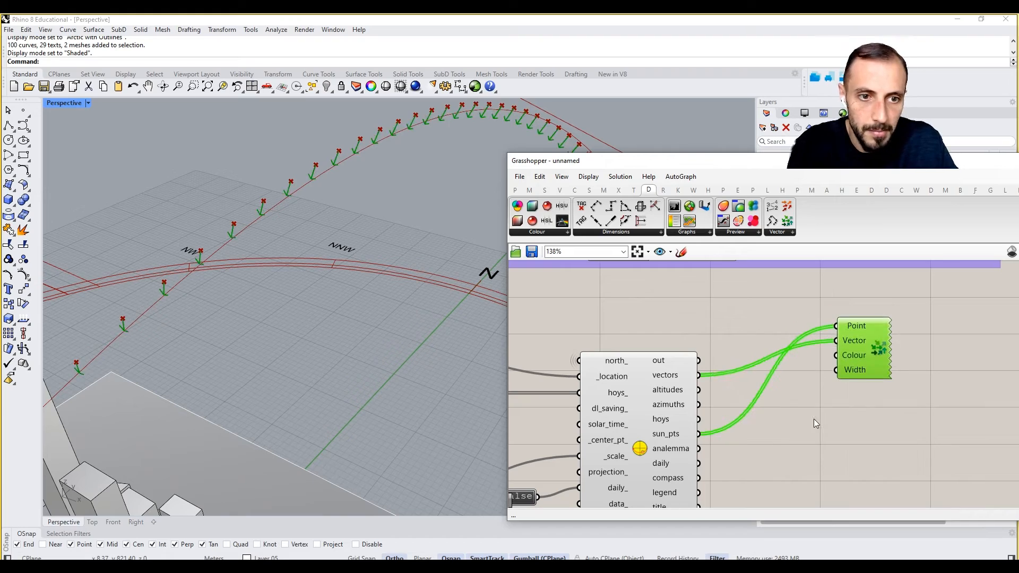
pyautogui.click(814, 419)
# - Hide the sun path component's preview and examine the remaining sun vectors in the viewport
pyautogui.scroll(-15, 386, 275)
pyautogui.scroll(8, 386, 276)
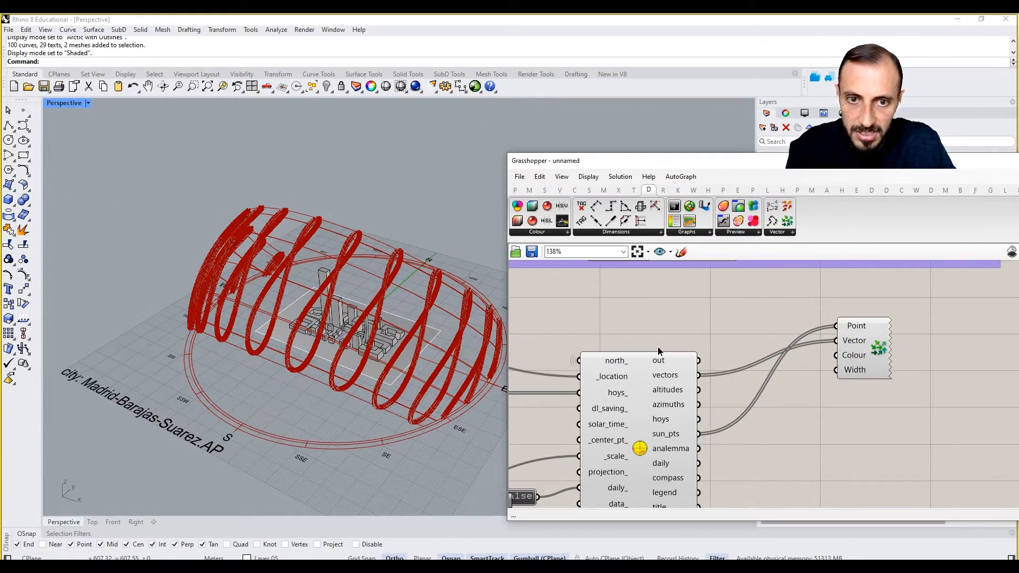
pyautogui.moveTo(658, 347); pyautogui.dragTo(696, 318, button='right')
pyautogui.click(683, 387)
pyautogui.middleClick(673, 291)
pyautogui.click(688, 310)
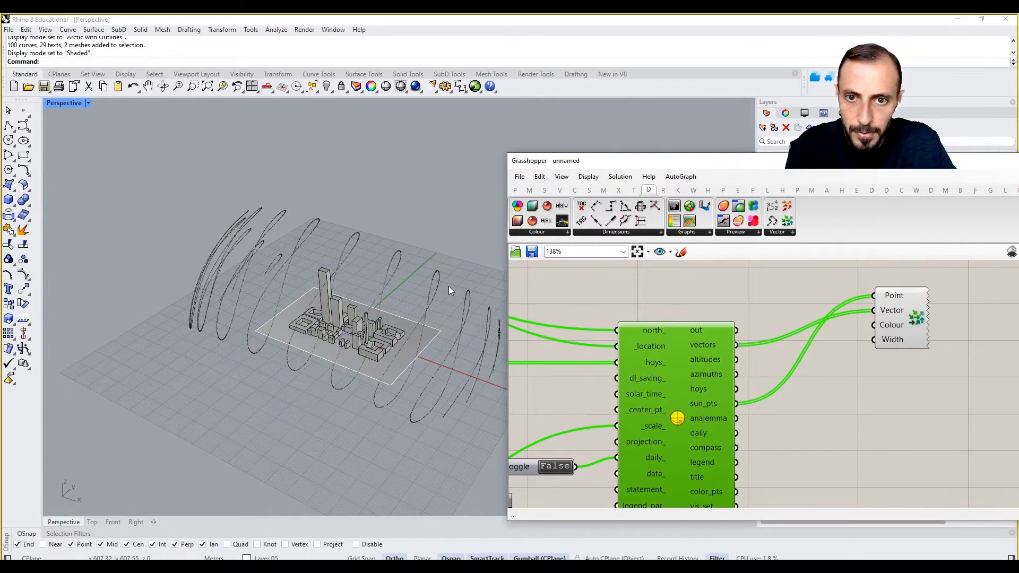
pyautogui.scroll(10, 321, 189)
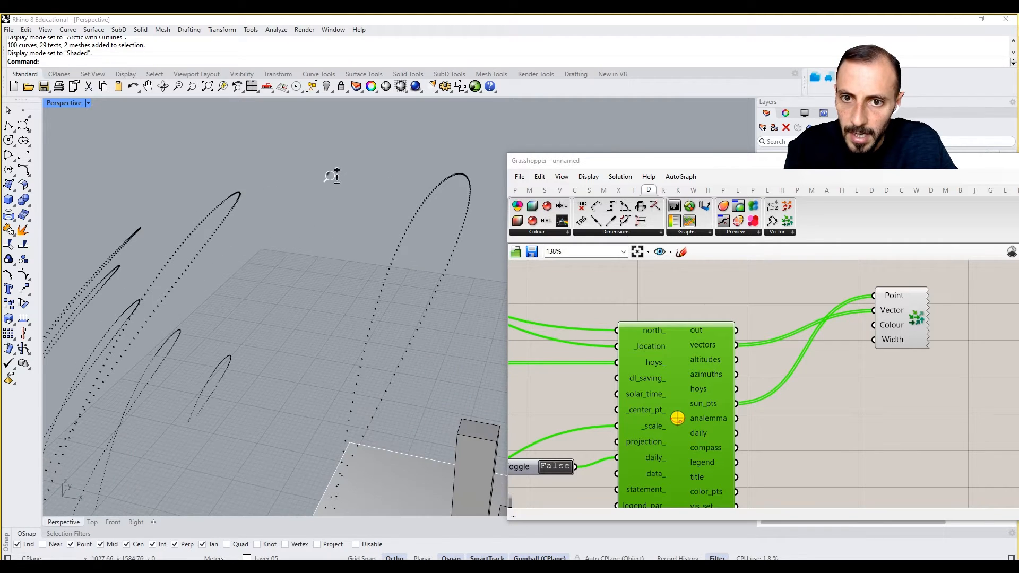
# - Connect a new number slider set to 5 to Vector Display Ex's Width input and inspect the sun vector arrows
pyautogui.doubleClick(889, 402)
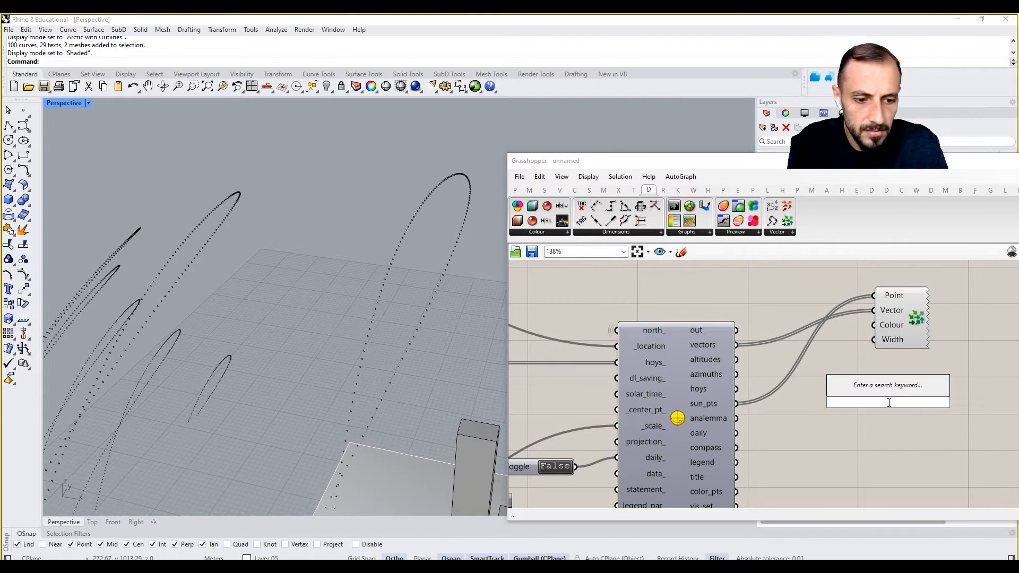
pyautogui.write('5')
pyautogui.press('Return')
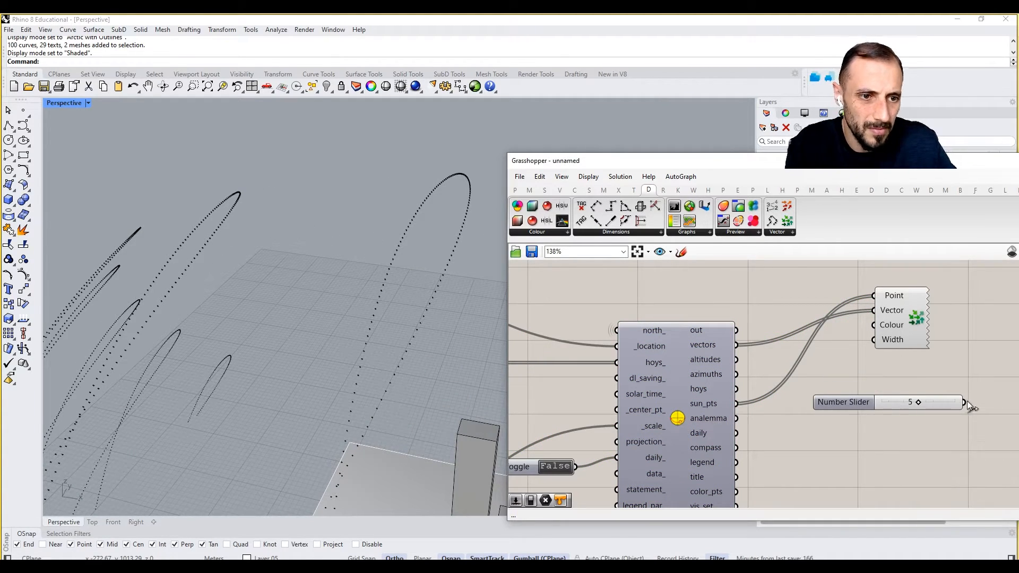
pyautogui.moveTo(964, 402); pyautogui.dragTo(874, 340)
pyautogui.click(899, 330)
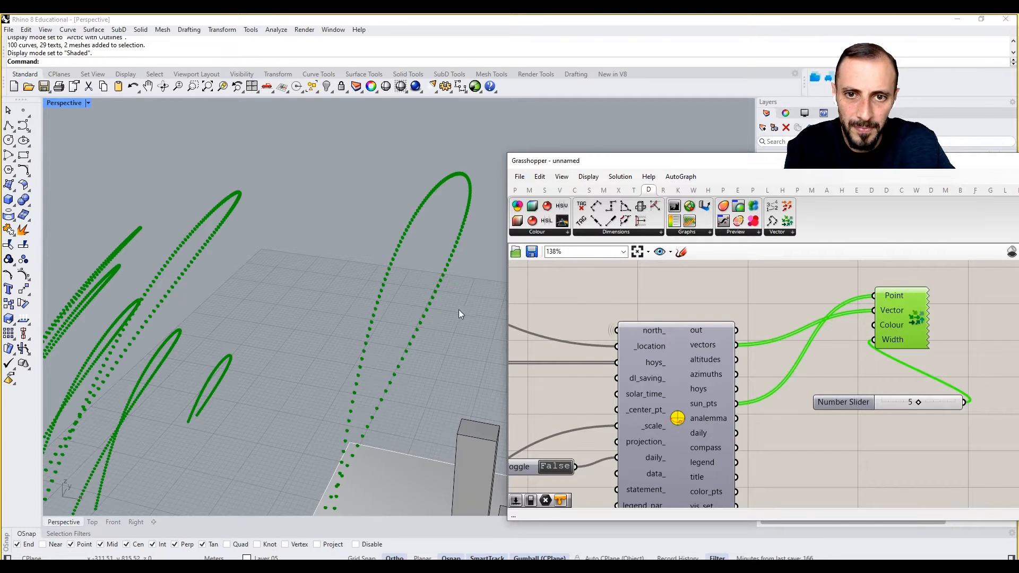
pyautogui.scroll(-3, 415, 299)
pyautogui.scroll(5, 416, 255)
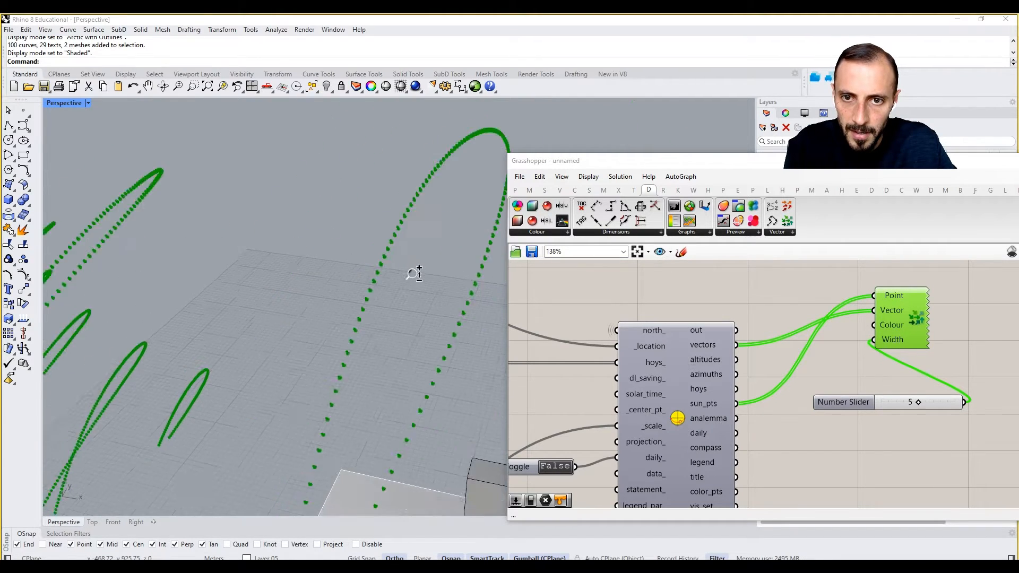
pyautogui.moveTo(882, 377); pyautogui.dragTo(836, 383, button='right')
pyautogui.click(897, 352)
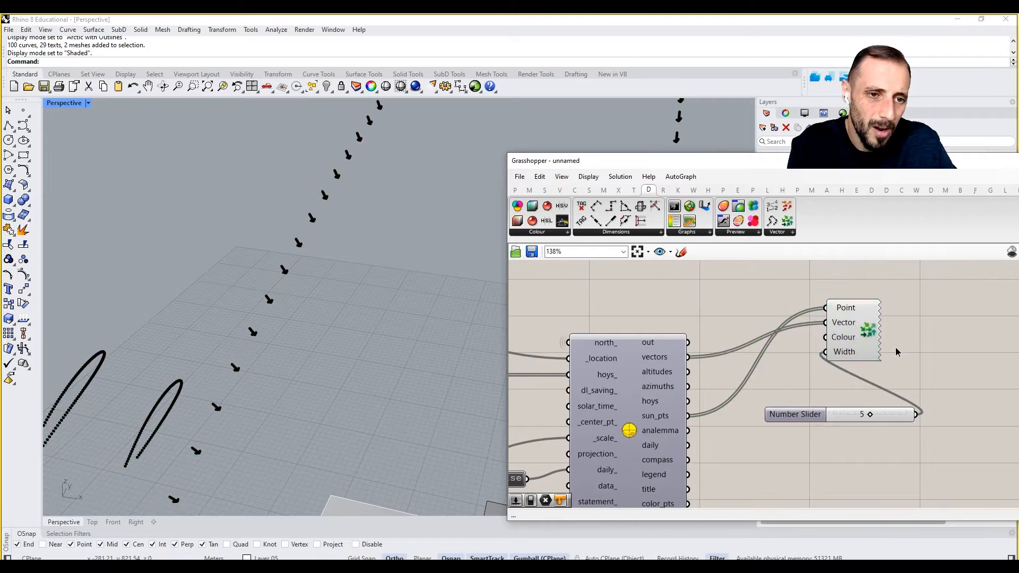
# - Delete the Vector Display Ex component together with its Width number slider
pyautogui.scroll(-2, 910, 345)
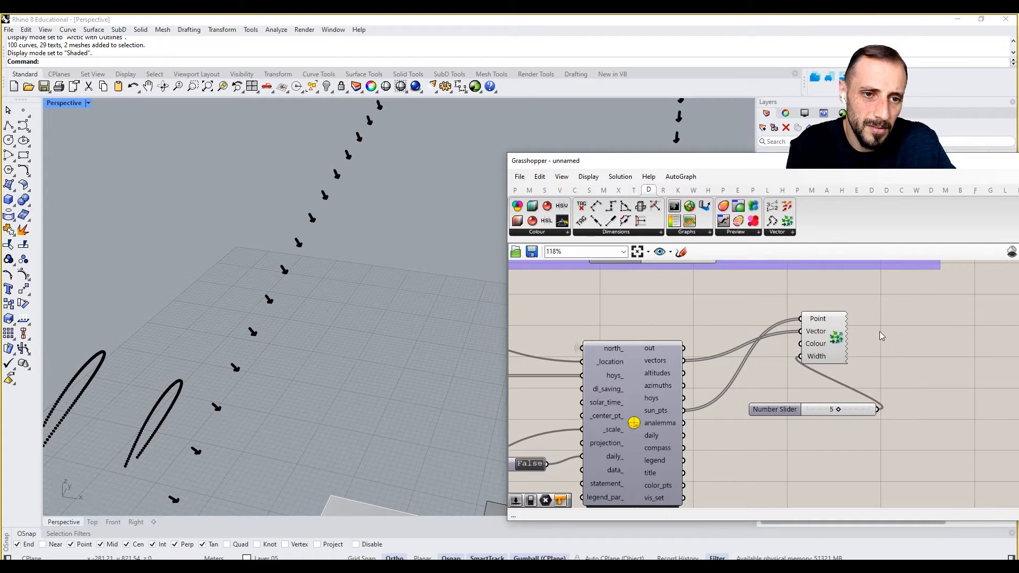
pyautogui.click(820, 350)
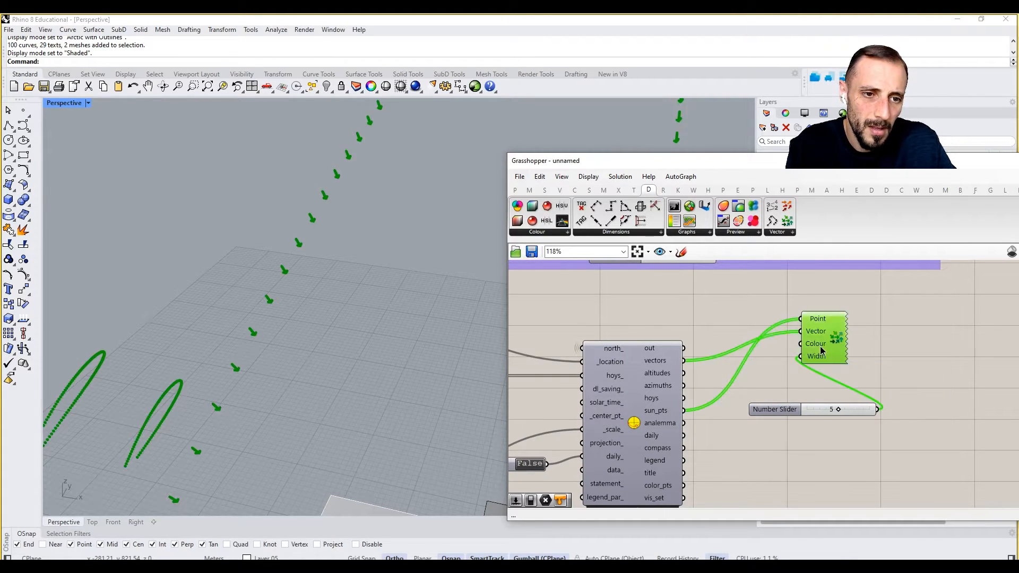
pyautogui.moveTo(820, 350); pyautogui.dragTo(844, 359)
pyautogui.click(893, 344)
pyautogui.moveTo(902, 343); pyautogui.dragTo(809, 431)
pyautogui.press('Delete')
# - Place a Line SDL component and connect sun_pts to its Start input and vectors to its Direction input
pyautogui.doubleClick(765, 365)
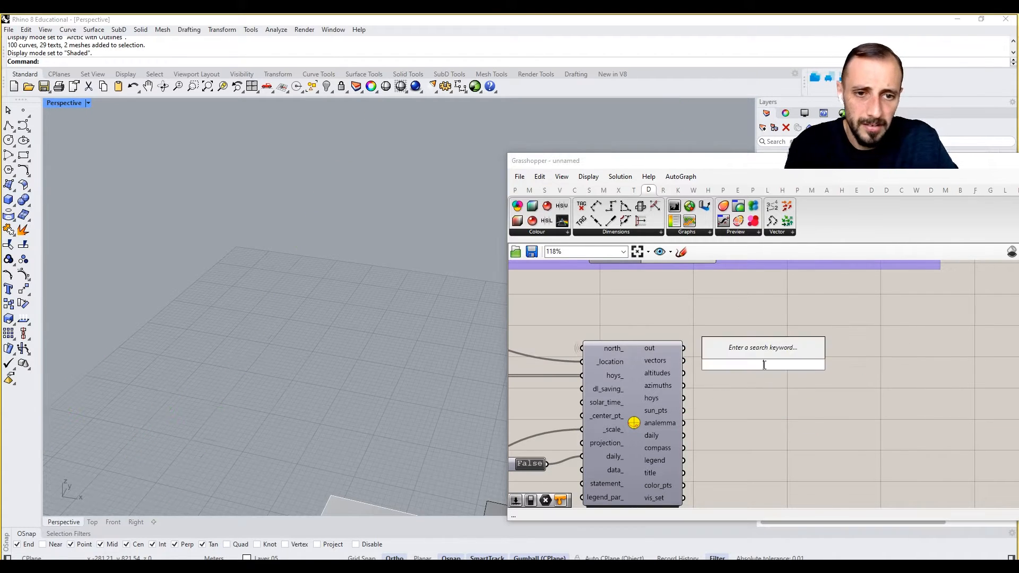
pyautogui.write('sdl')
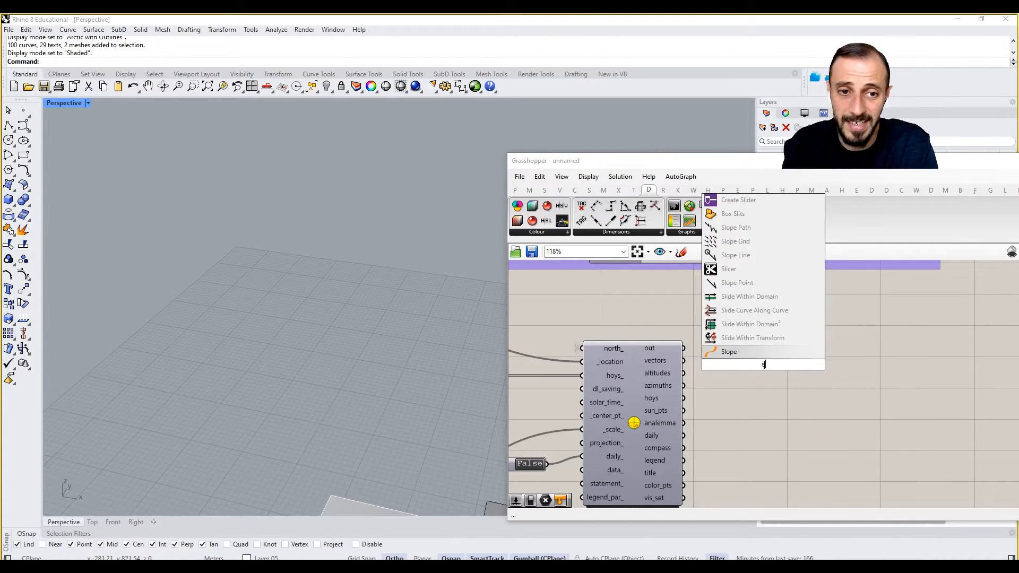
pyautogui.press('Return')
pyautogui.moveTo(750, 355); pyautogui.dragTo(786, 363)
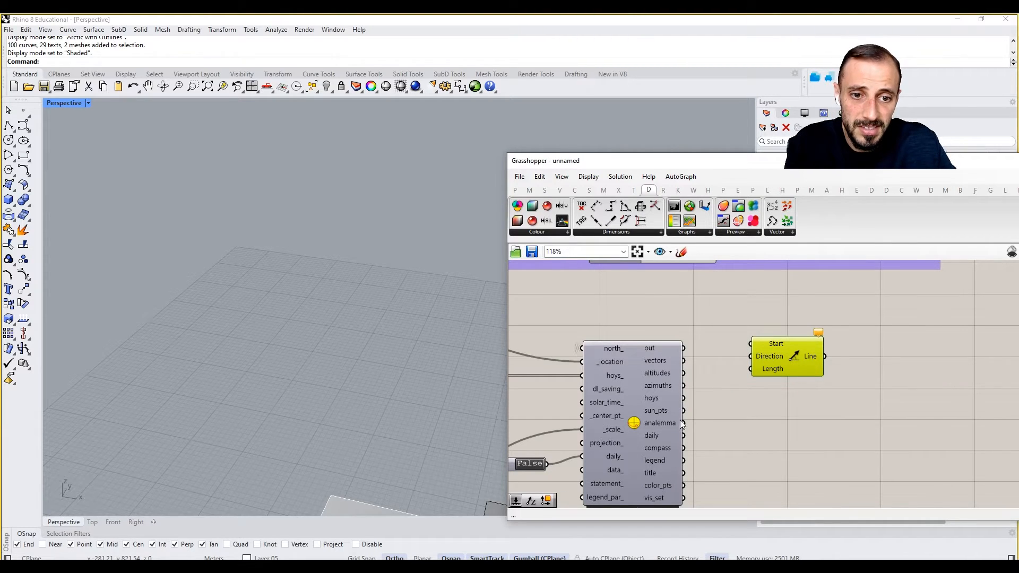
pyautogui.moveTo(683, 411); pyautogui.dragTo(720, 394)
pyautogui.moveTo(751, 340); pyautogui.dragTo(801, 369)
# - Connect a new number slider set to 25 to Line SDL's Length input and inspect the sun lines around the city model
pyautogui.doubleClick(784, 405)
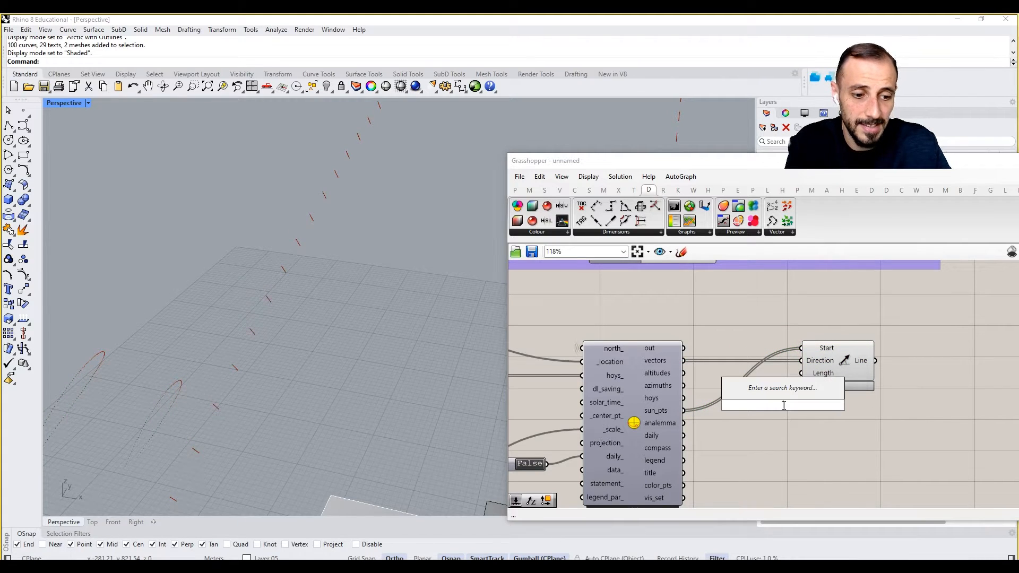
pyautogui.write('25')
pyautogui.press('Return')
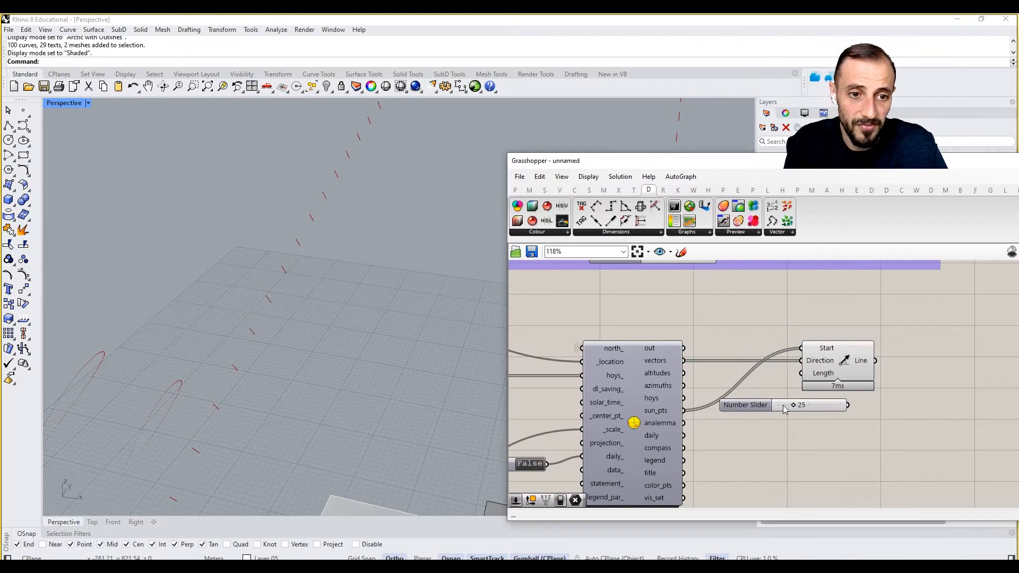
pyautogui.moveTo(849, 405); pyautogui.dragTo(871, 370)
pyautogui.scroll(-6, 469, 352)
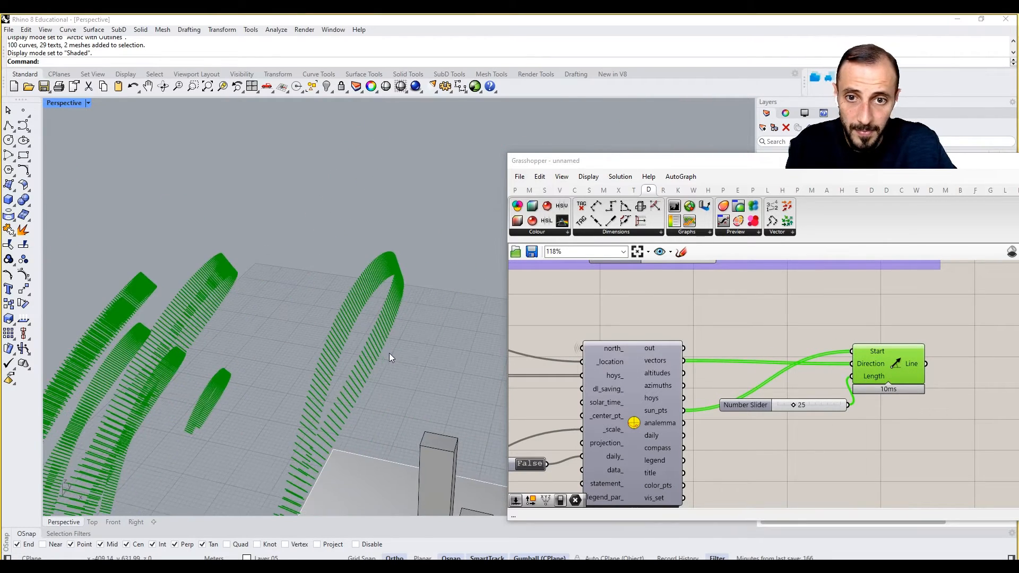
pyautogui.scroll(-2, 349, 298)
pyautogui.moveTo(348, 299); pyautogui.dragTo(371, 315, button='right')
pyautogui.scroll(9, 379, 310)
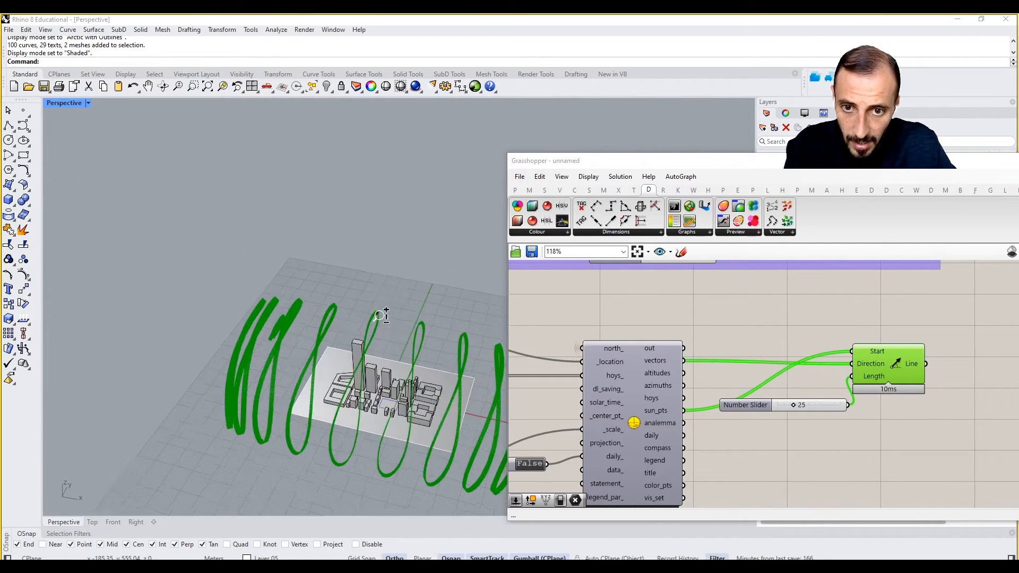
# - Add an End Points component after Line SDL and connect the Line output to its Curve input
pyautogui.moveTo(1004, 344); pyautogui.dragTo(909, 346, button='right')
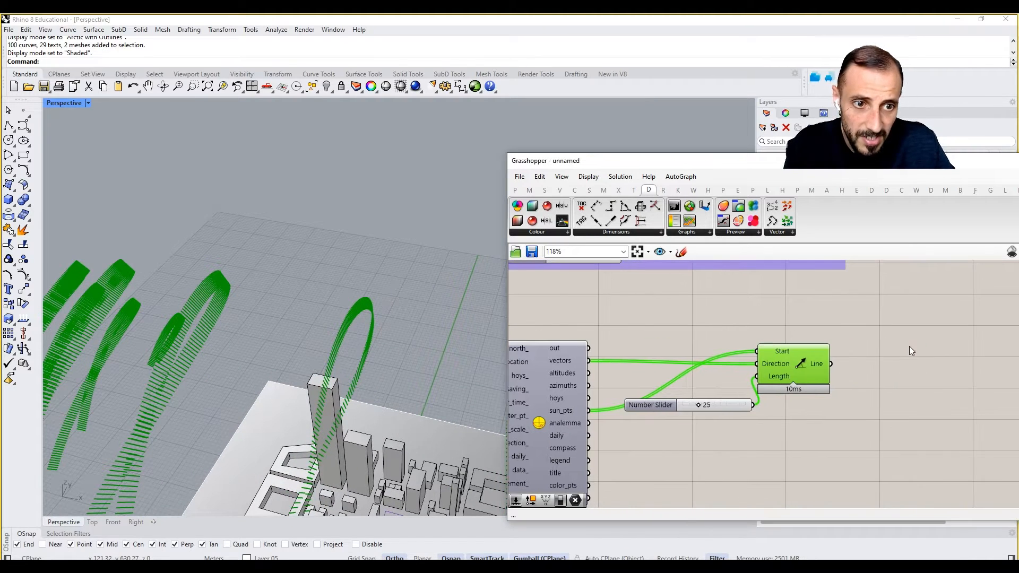
pyautogui.doubleClick(909, 346)
pyautogui.write('end')
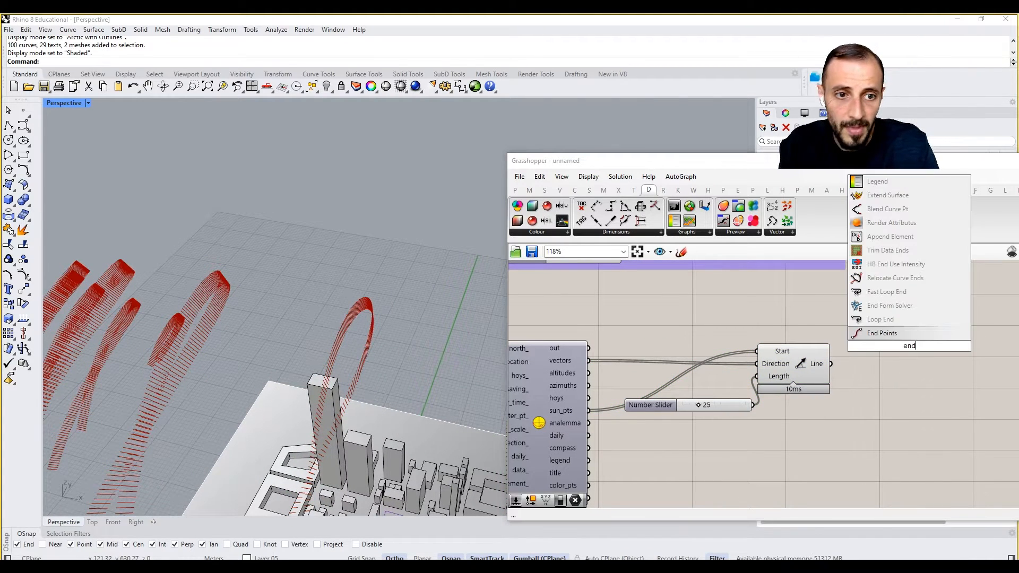
pyautogui.click(897, 333)
pyautogui.moveTo(831, 363); pyautogui.dragTo(898, 359)
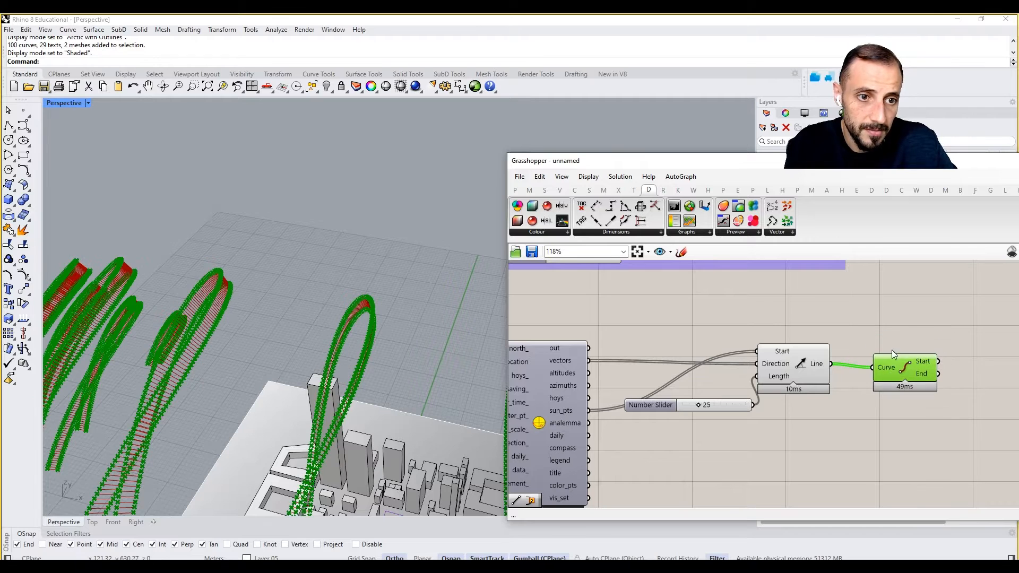
# - Add a Vector Display component, connecting End Points' End output to Anchor and the sun path's vectors output to Vector
pyautogui.doubleClick(897, 333)
pyautogui.write('display')
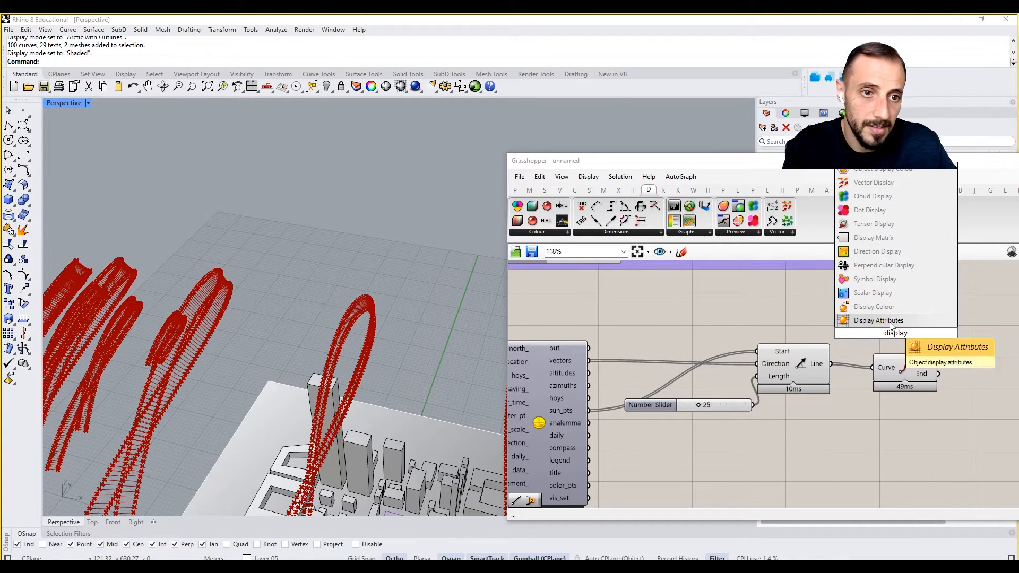
pyautogui.click(881, 183)
pyautogui.moveTo(977, 346); pyautogui.dragTo(976, 346)
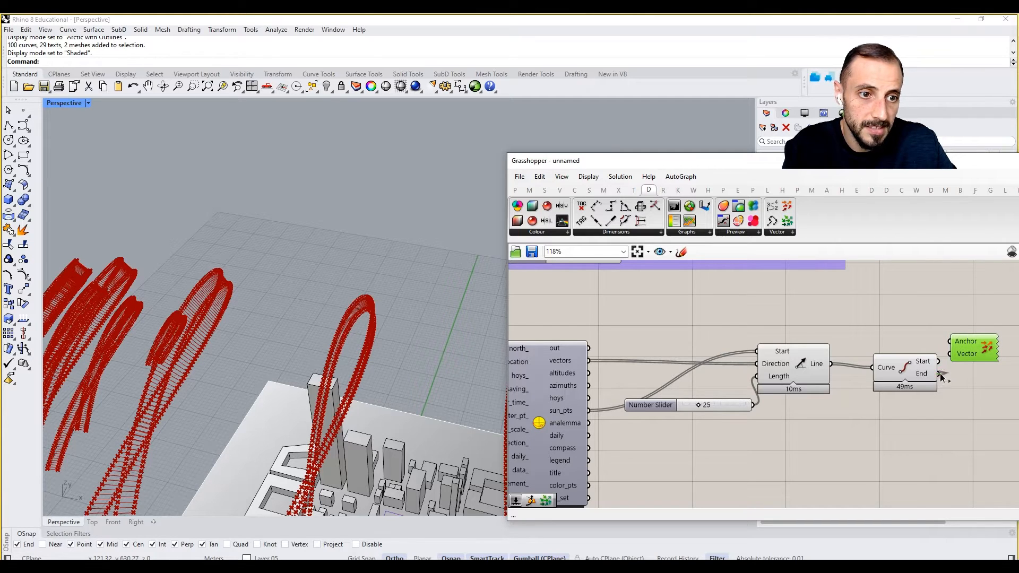
pyautogui.moveTo(938, 373); pyautogui.dragTo(949, 345)
pyautogui.moveTo(588, 361); pyautogui.dragTo(950, 354)
# - Hide the Line SDL and End Points previews and inspect the sun vector arrows around the city model
pyautogui.moveTo(904, 315); pyautogui.dragTo(736, 420)
pyautogui.rightClick(705, 309)
pyautogui.click(718, 329)
pyautogui.scroll(2, 227, 329)
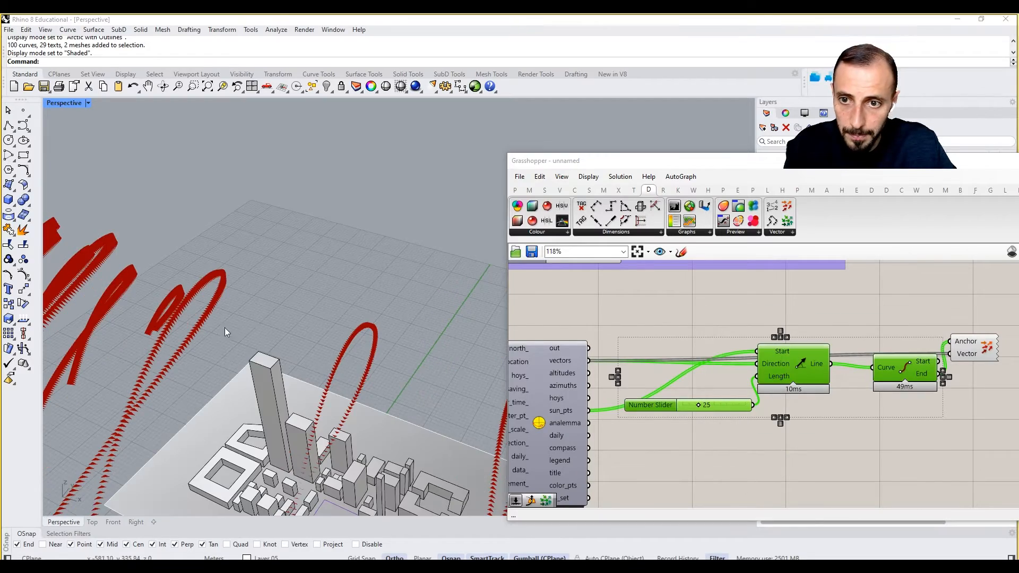
pyautogui.scroll(3, 195, 252)
pyautogui.scroll(-5, 195, 252)
pyautogui.scroll(5, 275, 289)
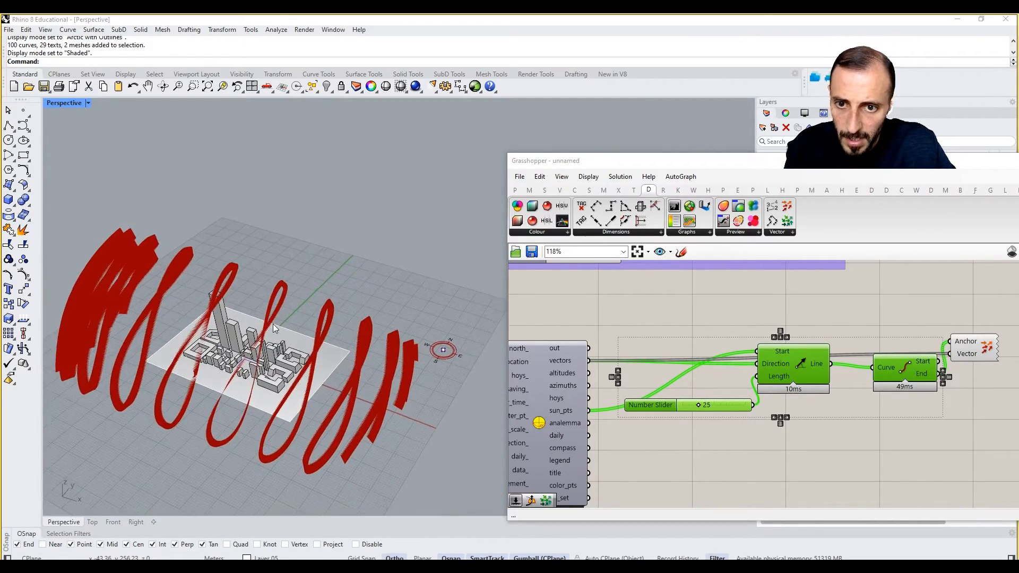
pyautogui.scroll(2, 276, 290)
pyautogui.scroll(-8, 278, 291)
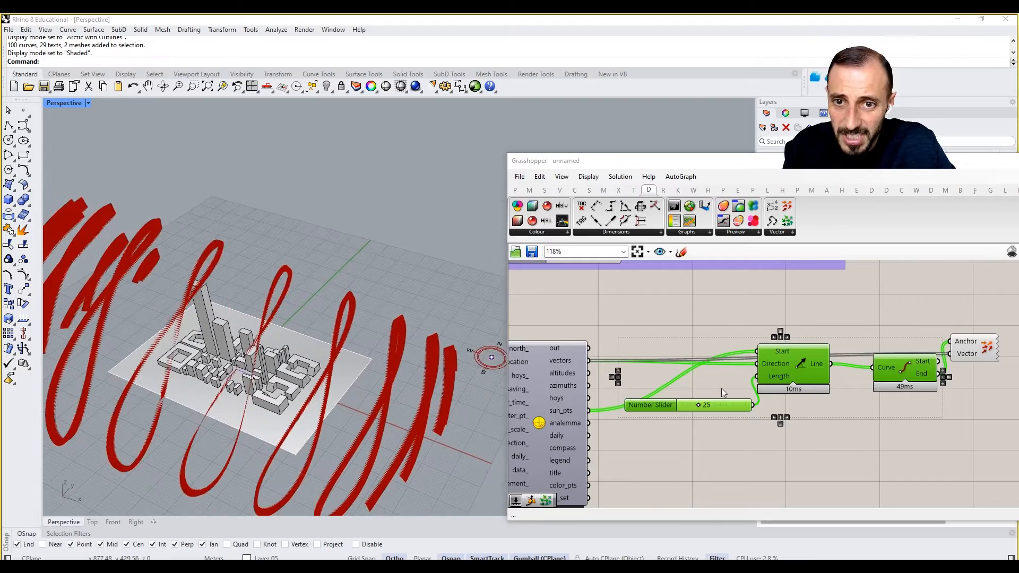
pyautogui.scroll(-3, 1003, 385)
pyautogui.scroll(3, 780, 395)
# - Turn the sun path component's preview back on and view it together with the vector arrows
pyautogui.click(695, 416)
pyautogui.middleClick(782, 313)
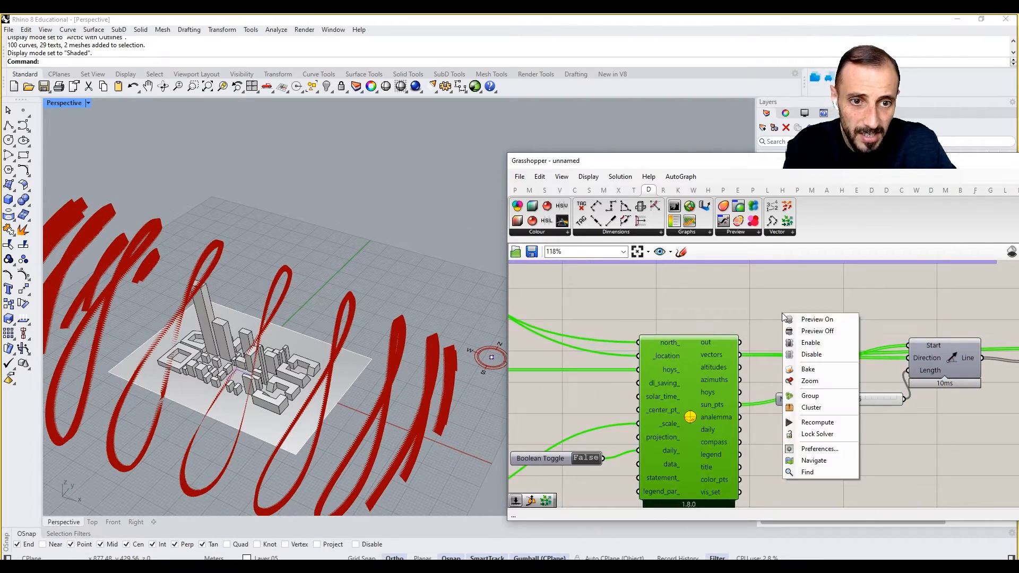
pyautogui.click(794, 319)
pyautogui.moveTo(379, 310); pyautogui.dragTo(403, 291, button='right')
pyautogui.scroll(-3, 403, 292)
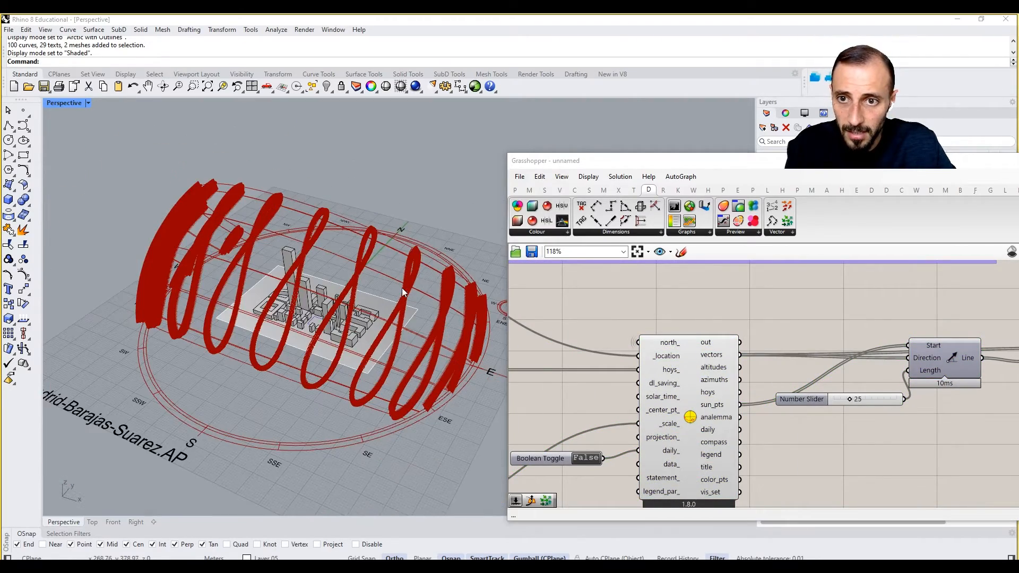
pyautogui.scroll(1, 349, 299)
# - Review the sun path component's inputs and outputs and move the Boolean Toggle slightly upward beside the daily_ input
pyautogui.moveTo(660, 387); pyautogui.dragTo(680, 373, button='right')
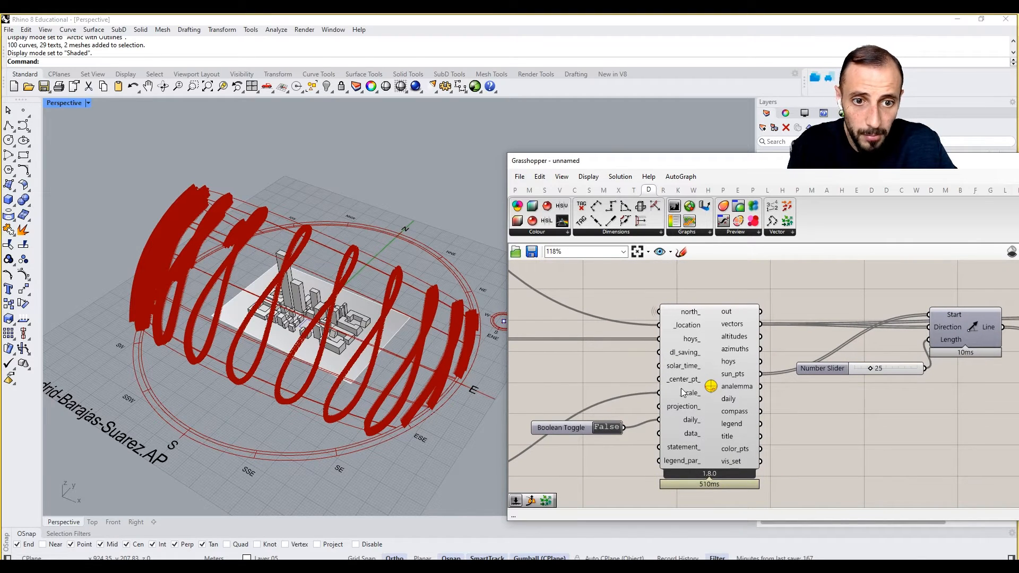
pyautogui.moveTo(704, 437); pyautogui.dragTo(735, 417, button='right')
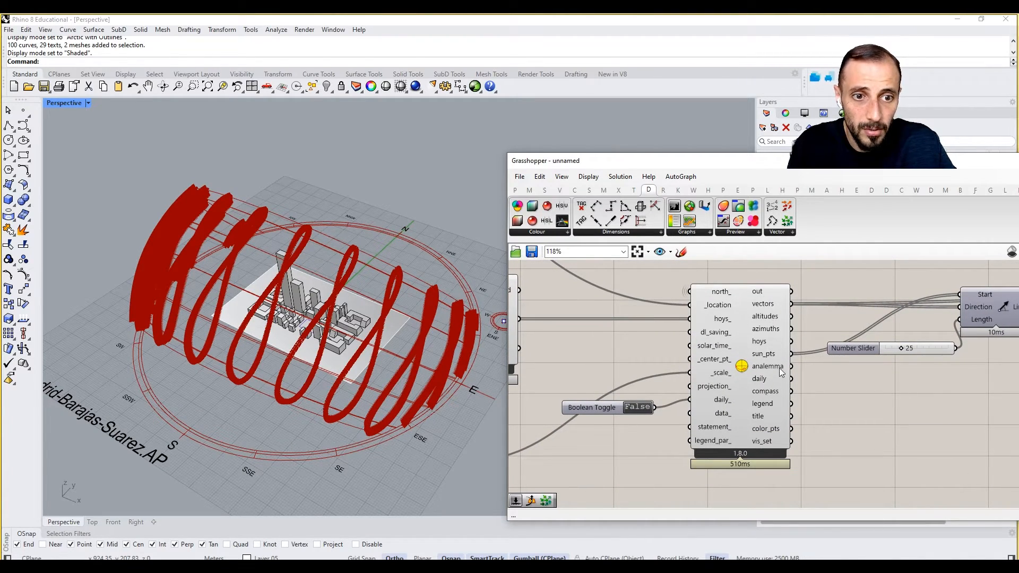
pyautogui.moveTo(812, 408); pyautogui.dragTo(762, 406, button='right')
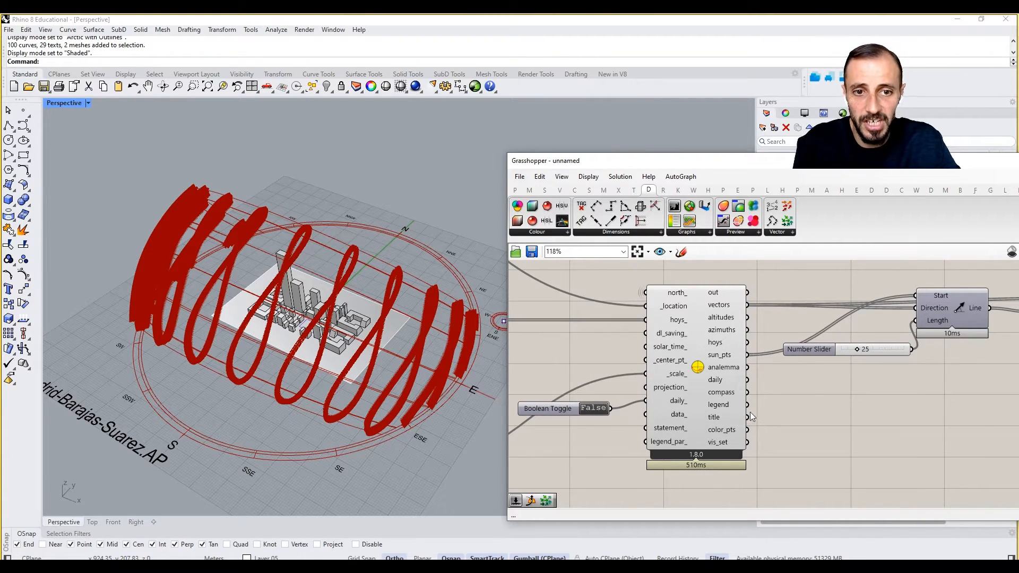
pyautogui.moveTo(700, 402); pyautogui.dragTo(835, 401, button='right')
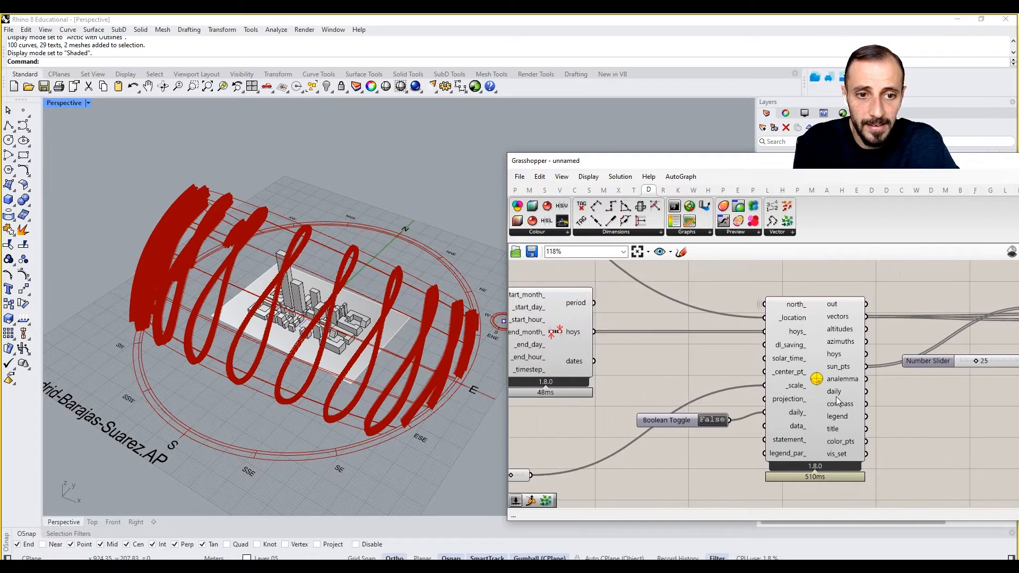
pyautogui.scroll(-2, 827, 403)
pyautogui.scroll(1, 807, 405)
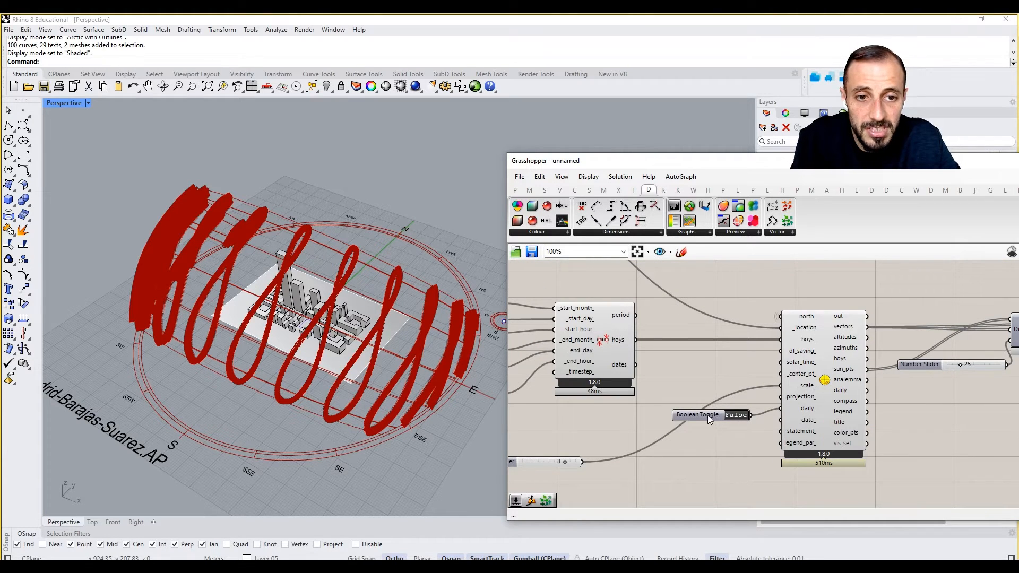
pyautogui.moveTo(708, 415); pyautogui.dragTo(704, 408)
# - Connect the EPW import component's dry_bulb_temperature output to the sun path component's data_ input
pyautogui.scroll(-3, 340, 363)
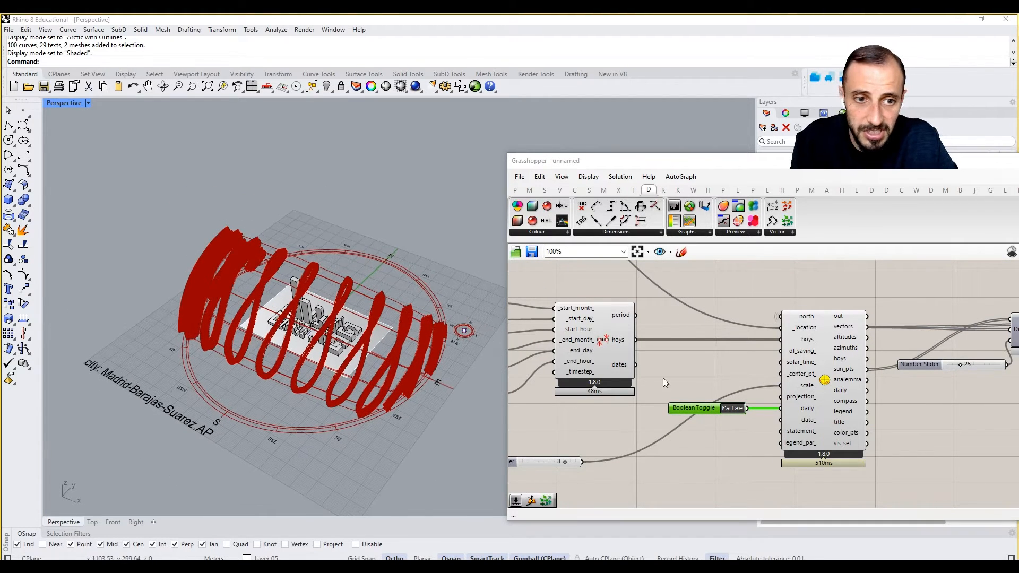
pyautogui.keyDown('shift'); pyautogui.moveTo(353, 324); pyautogui.dragTo(308, 315, button='right'); pyautogui.keyUp('shift')
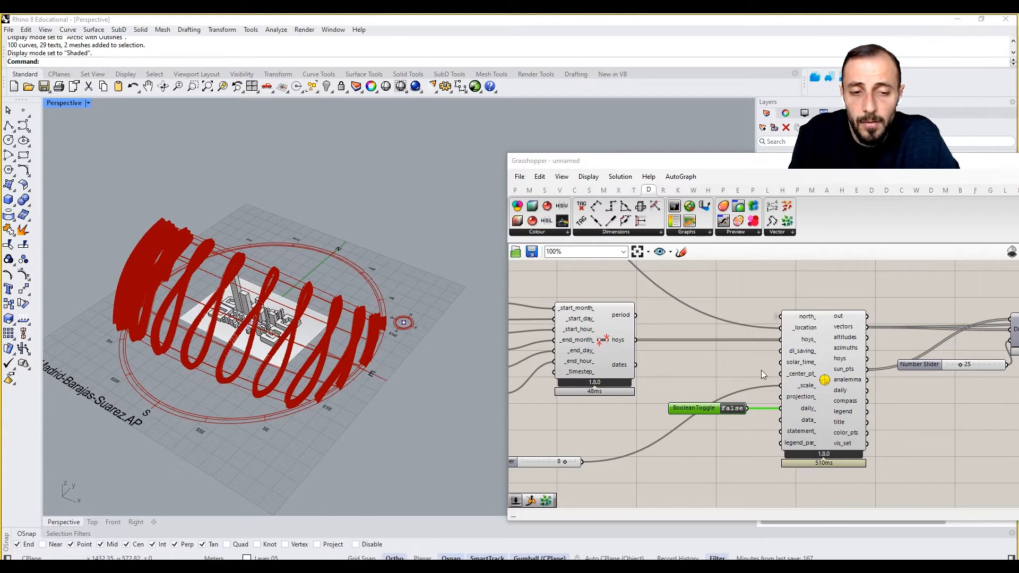
pyautogui.moveTo(734, 364); pyautogui.dragTo(763, 399, button='right')
pyautogui.scroll(-2, 763, 399)
pyautogui.moveTo(680, 319); pyautogui.dragTo(746, 428, button='right')
pyautogui.scroll(2, 569, 333)
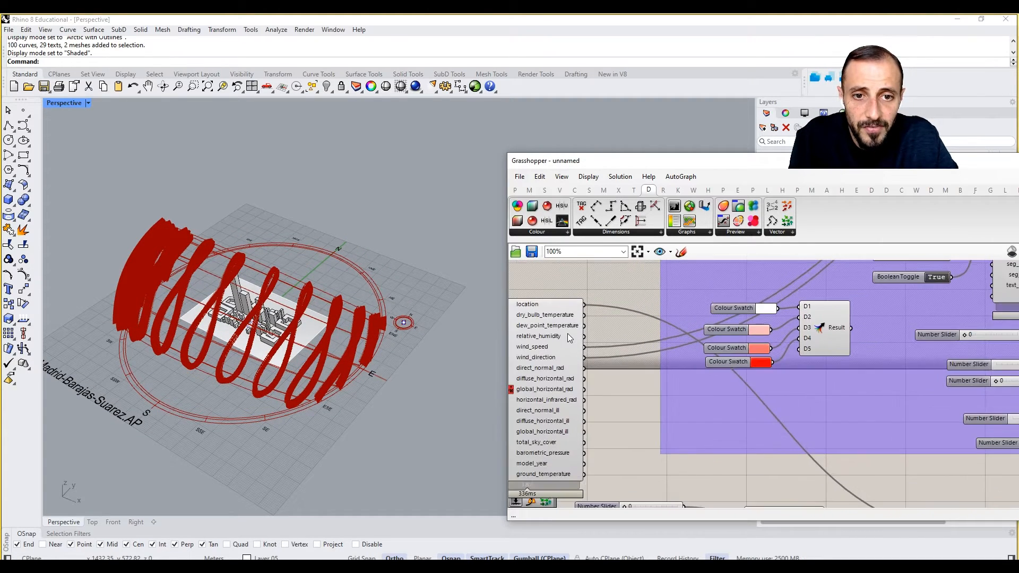
pyautogui.scroll(1, 569, 338)
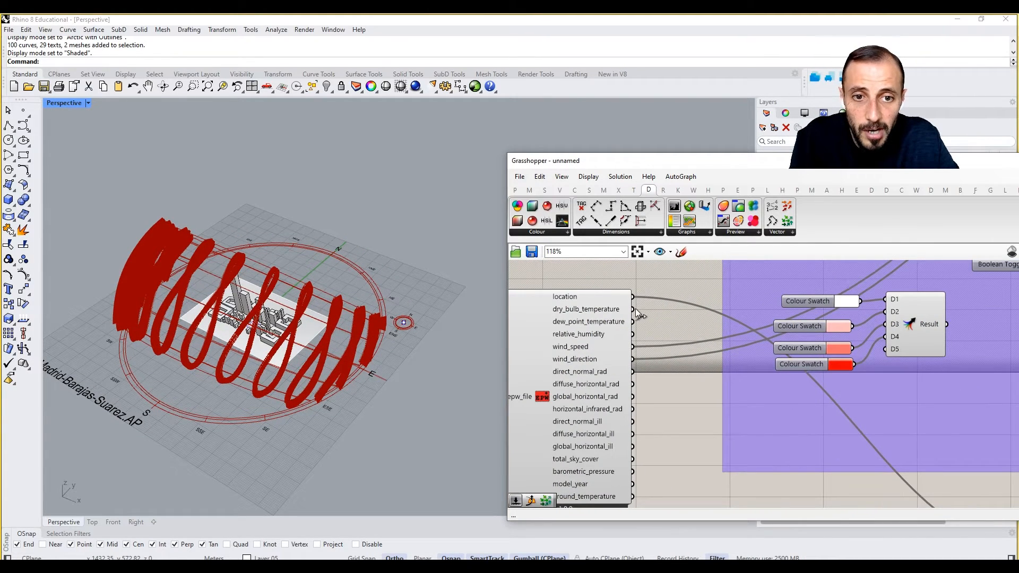
pyautogui.scroll(-5, 659, 316)
pyautogui.moveTo(636, 310); pyautogui.dragTo(817, 432)
pyautogui.scroll(5, 827, 476)
pyautogui.keyDown('shift'); pyautogui.moveTo(356, 338); pyautogui.dragTo(371, 319, button='right'); pyautogui.keyUp('shift')
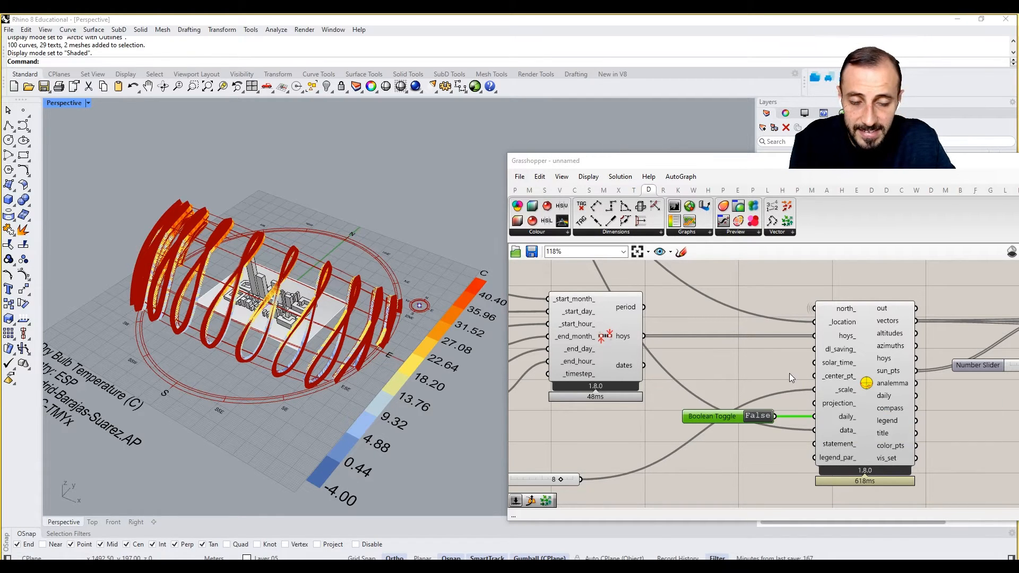
# - Hide the Vector Display component's preview so that only the temperature-coloured sun path is displayed
pyautogui.moveTo(793, 376); pyautogui.dragTo(790, 414, button='right')
pyautogui.moveTo(859, 386); pyautogui.dragTo(689, 387, button='right')
pyautogui.scroll(-2, 734, 396)
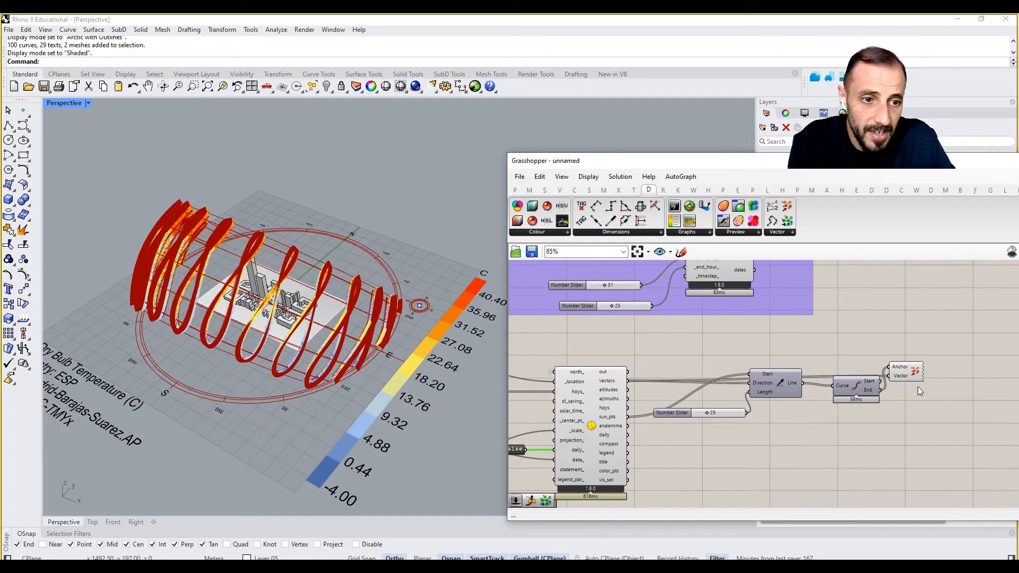
pyautogui.click(911, 375)
pyautogui.rightClick(892, 334)
pyautogui.click(907, 350)
pyautogui.keyDown('shift'); pyautogui.moveTo(305, 333); pyautogui.dragTo(355, 327, button='right'); pyautogui.keyUp('shift')
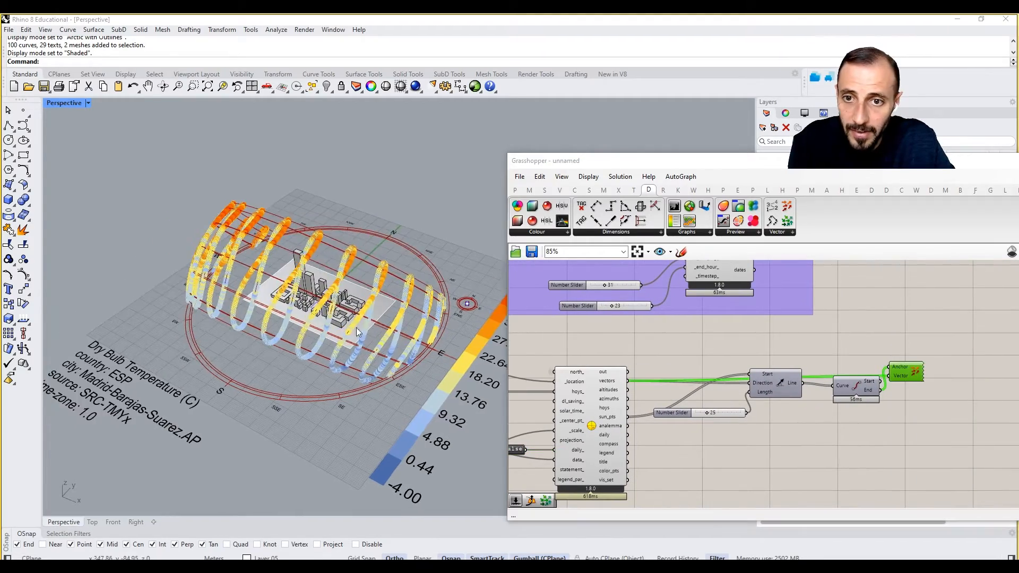
# - Examine the coloured sun points, the sun path component's outputs and the temperature legend around the city model
pyautogui.scroll(7, 278, 230)
pyautogui.moveTo(280, 213); pyautogui.dragTo(289, 217, button='right')
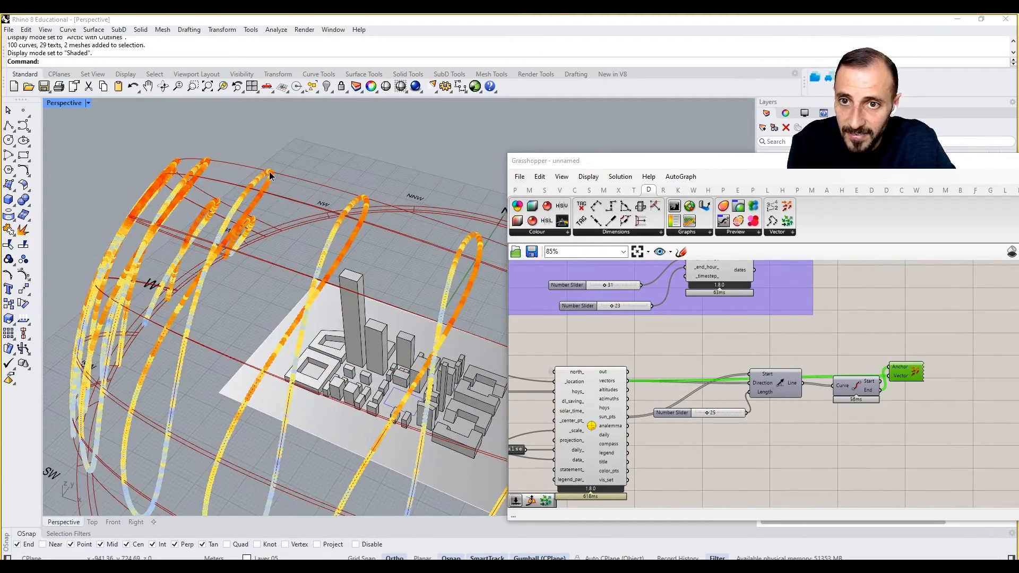
pyautogui.scroll(10, 266, 153)
pyautogui.scroll(3, 295, 153)
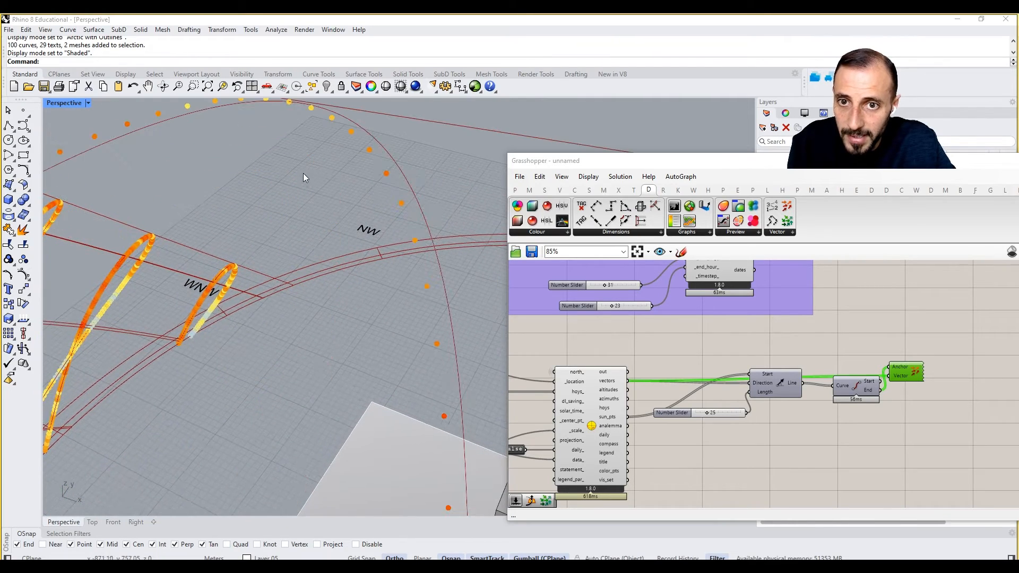
pyautogui.moveTo(763, 429); pyautogui.dragTo(839, 408, button='right')
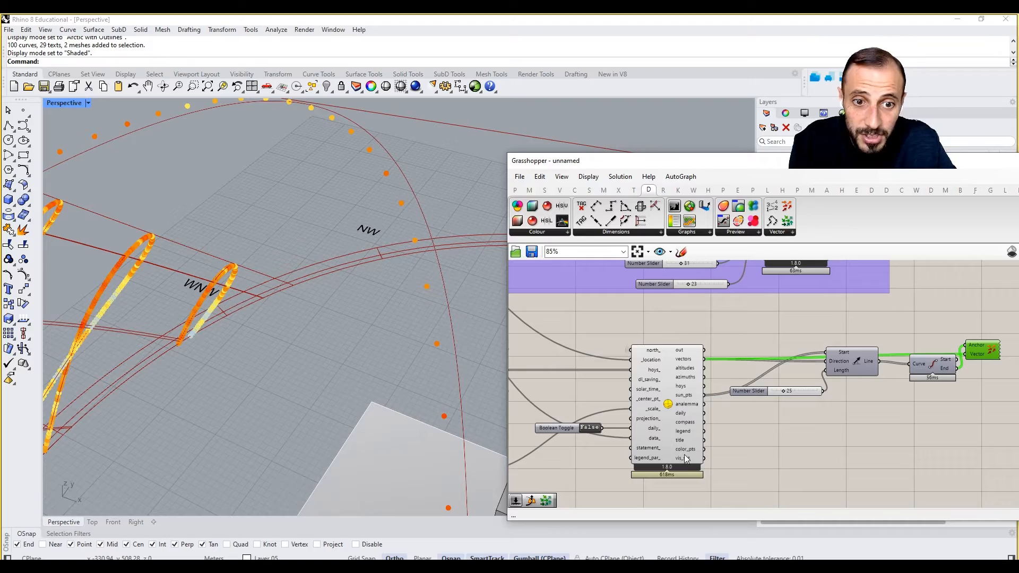
pyautogui.keyDown('ctrl'); pyautogui.moveTo(368, 329); pyautogui.dragTo(376, 393, button='right'); pyautogui.keyUp('ctrl')
pyautogui.keyDown('shift'); pyautogui.moveTo(375, 371); pyautogui.dragTo(134, 260, button='right'); pyautogui.keyUp('shift')
pyautogui.moveTo(410, 345)
pyautogui.keyDown('shift'); pyautogui.mouseDown(button='right')
pyautogui.moveTo(330, 339)
pyautogui.moveTo(393, 346)
pyautogui.mouseUp(button='right'); pyautogui.keyUp('shift')
pyautogui.scroll(-7, 340, 340)
pyautogui.scroll(3, 247, 313)
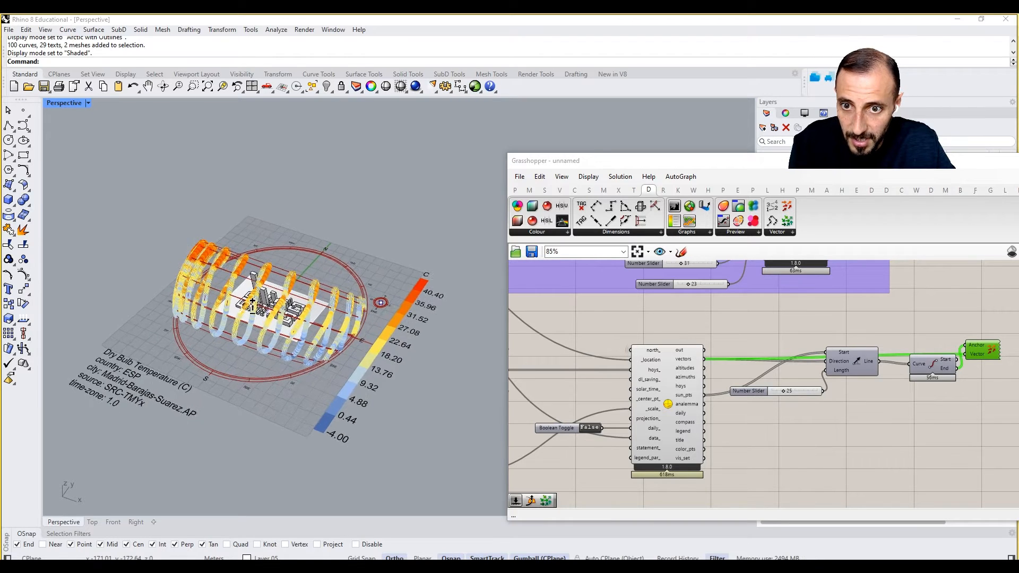
# - Set the analysis period's end-month slider to 10 and then to 1 to compare the coloured sun points
pyautogui.moveTo(591, 398); pyautogui.dragTo(697, 397, button='right')
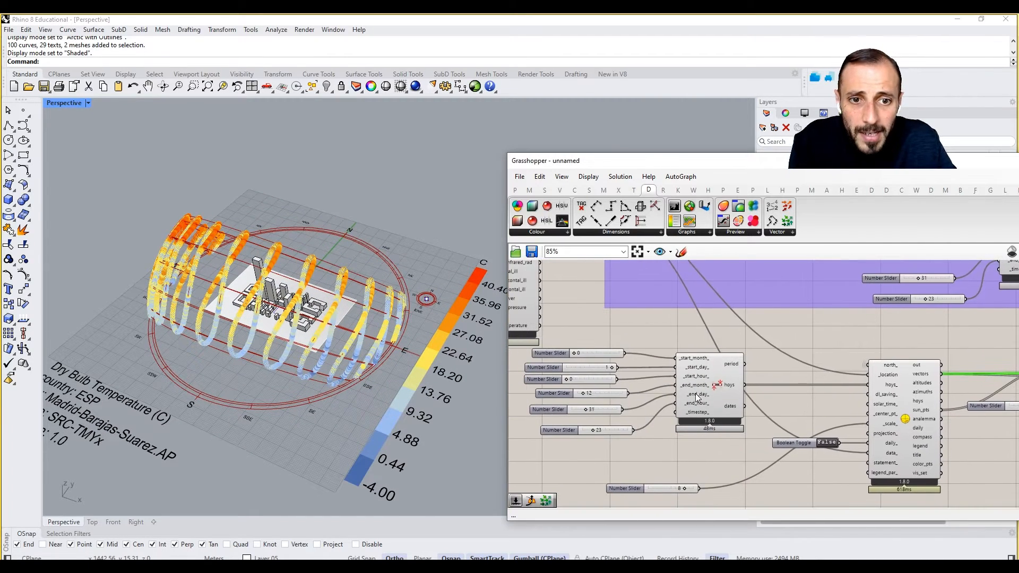
pyautogui.scroll(1, 652, 359)
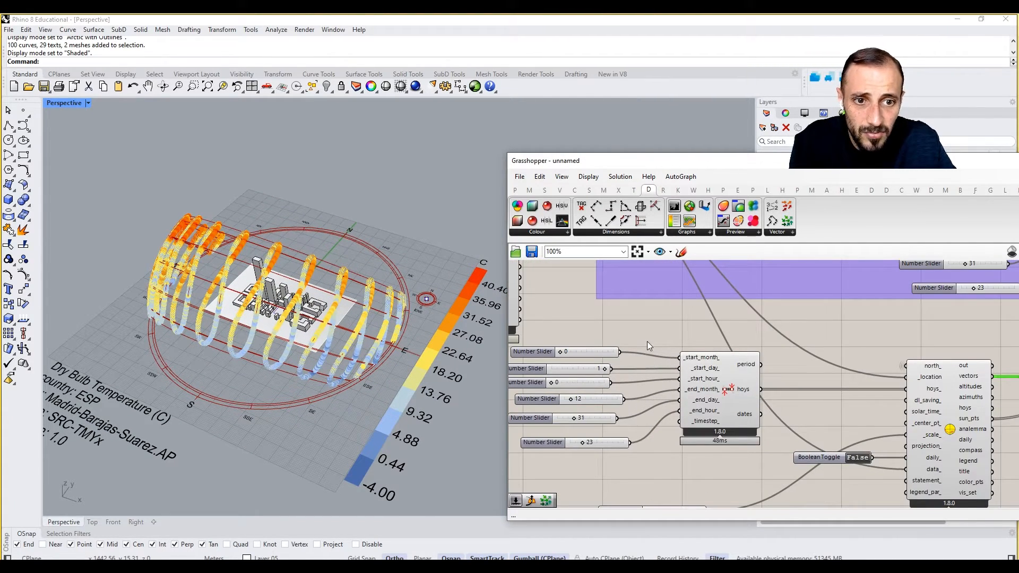
pyautogui.doubleClick(588, 403)
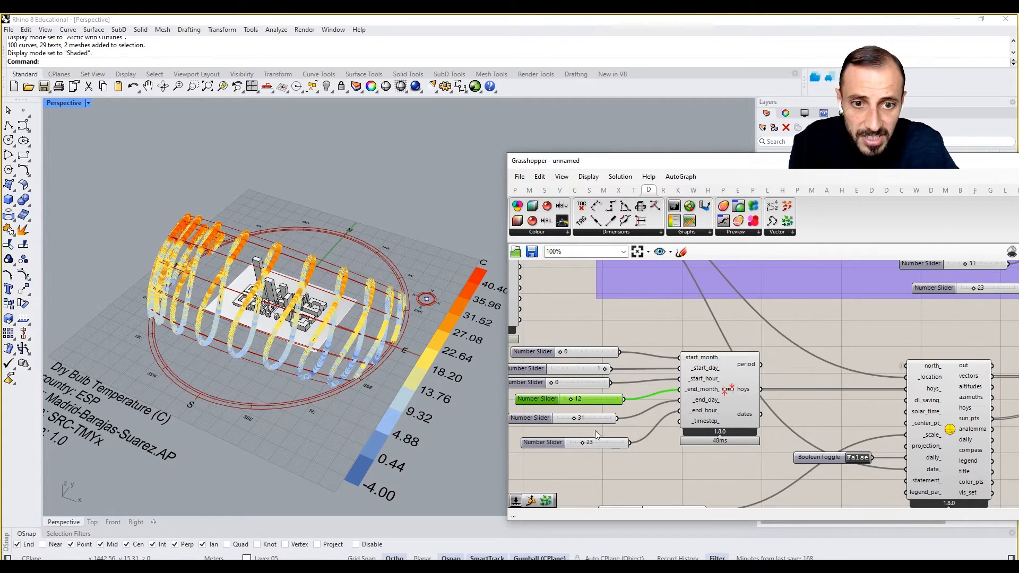
pyautogui.doubleClick(593, 402)
pyautogui.write('10')
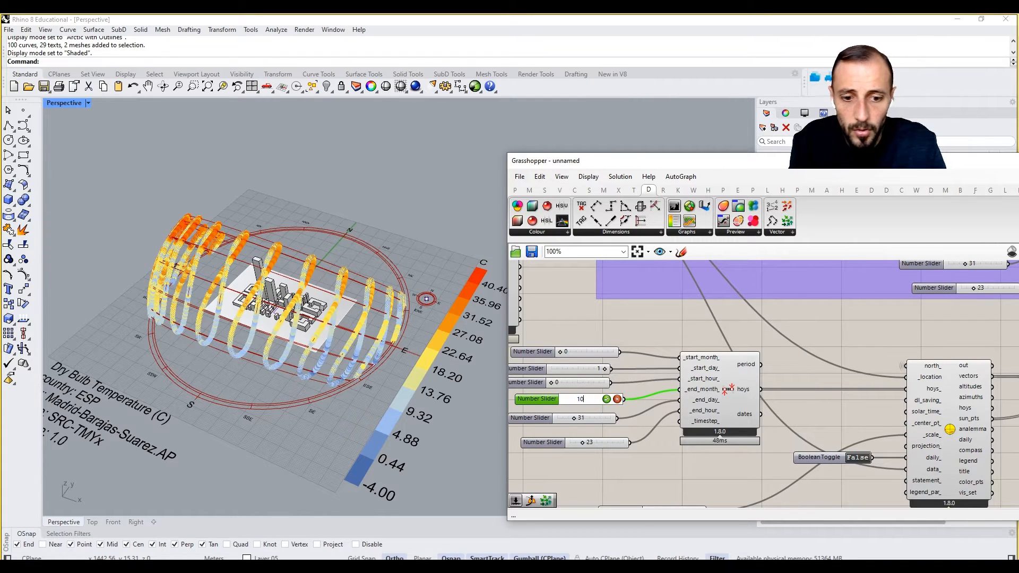
pyautogui.press('BackSpace')
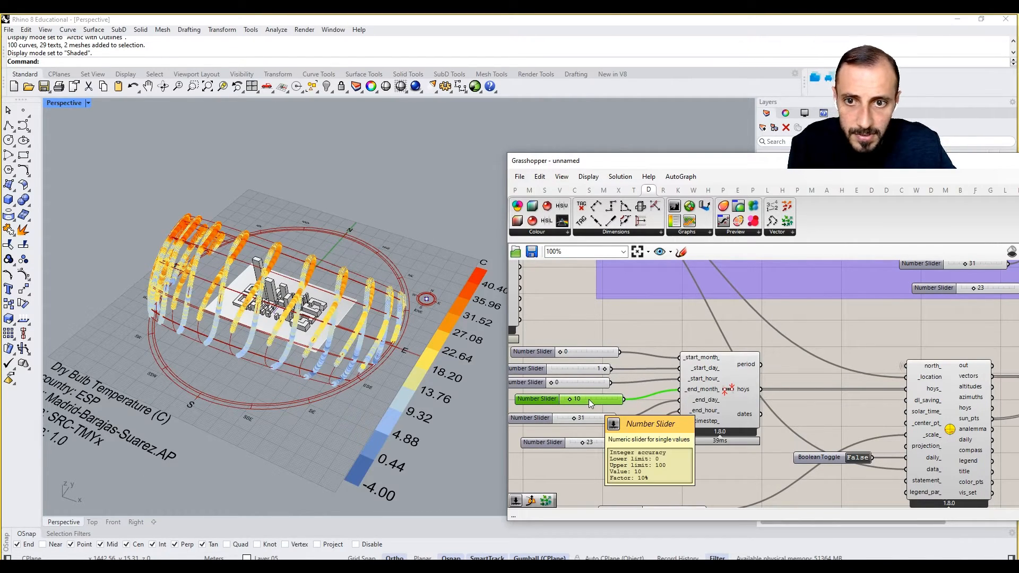
pyautogui.press('Return')
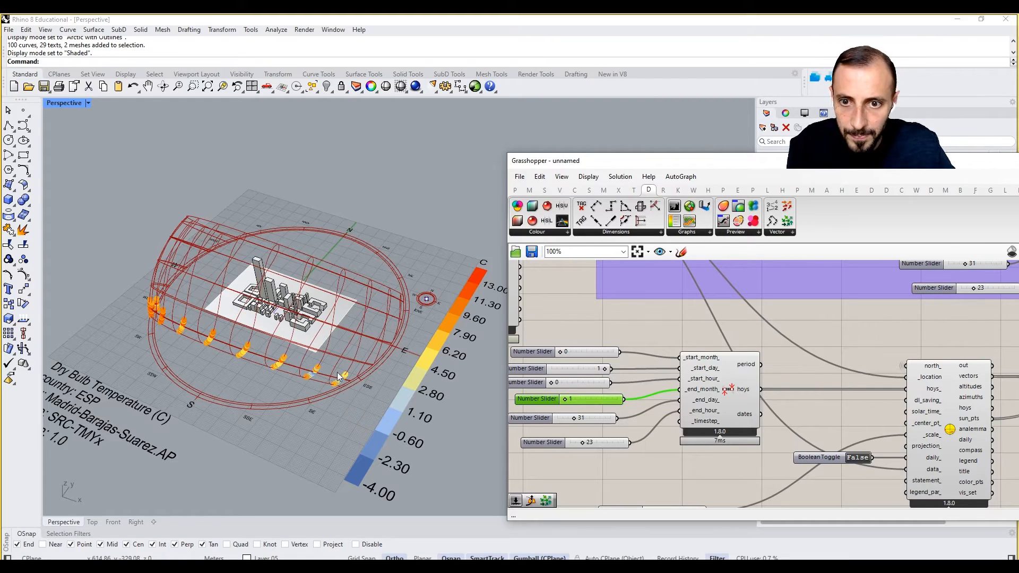
pyautogui.moveTo(367, 419); pyautogui.dragTo(349, 372, button='right')
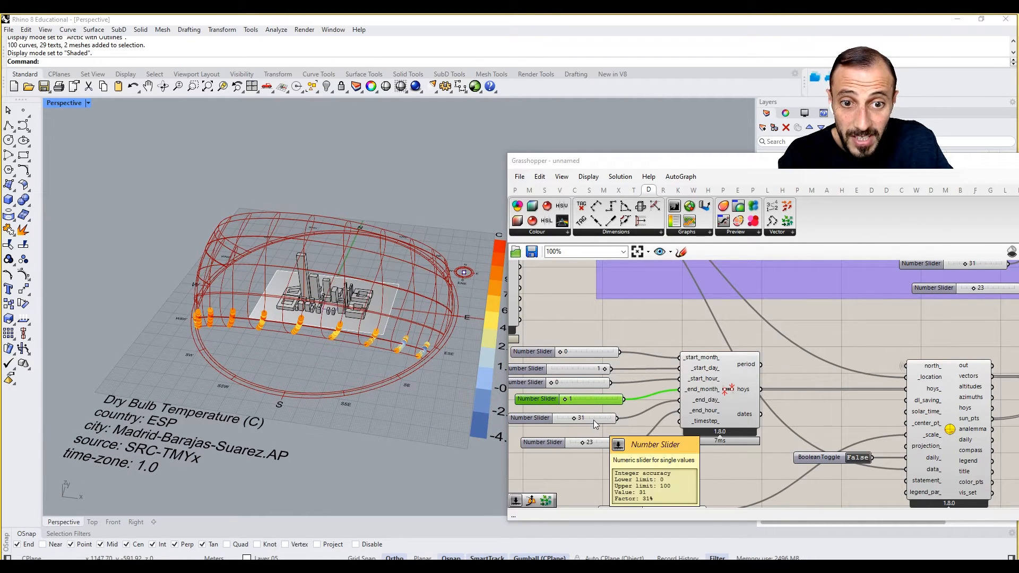
# - Set both the start-month and end-month sliders of the analysis period to 6
pyautogui.doubleClick(583, 351)
pyautogui.write('6')
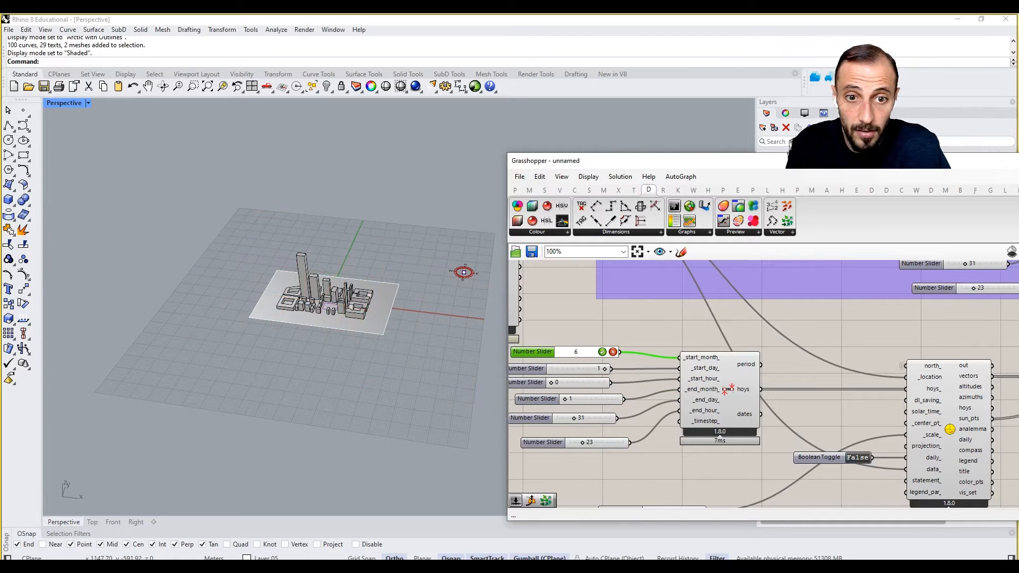
pyautogui.press('Return')
pyautogui.click(581, 400)
pyautogui.write('6')
pyautogui.press('Return')
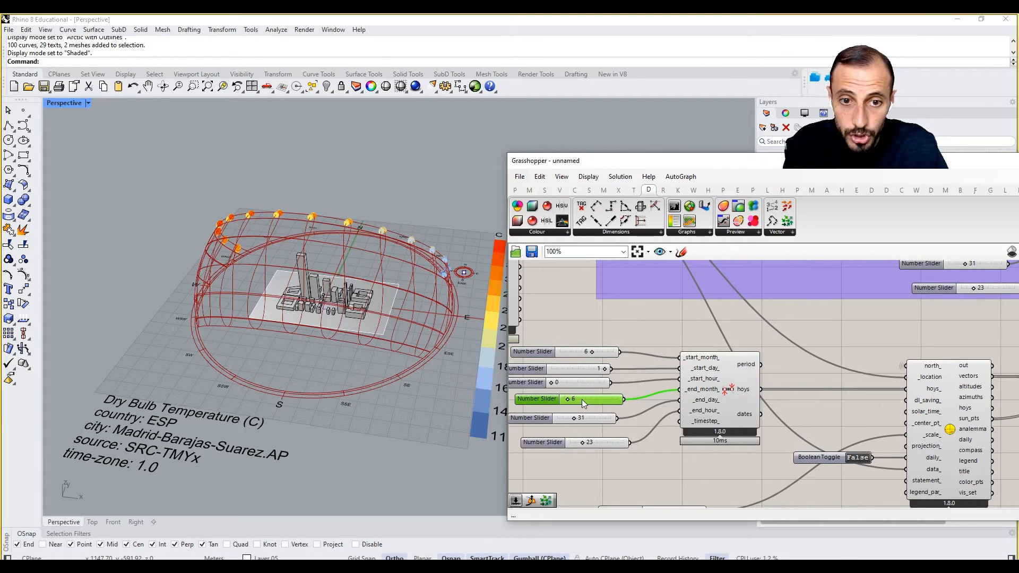
# - Set the analysis period's end-day slider to 1 so that the period covers a single day
pyautogui.click(594, 420)
pyautogui.doubleClick(594, 419)
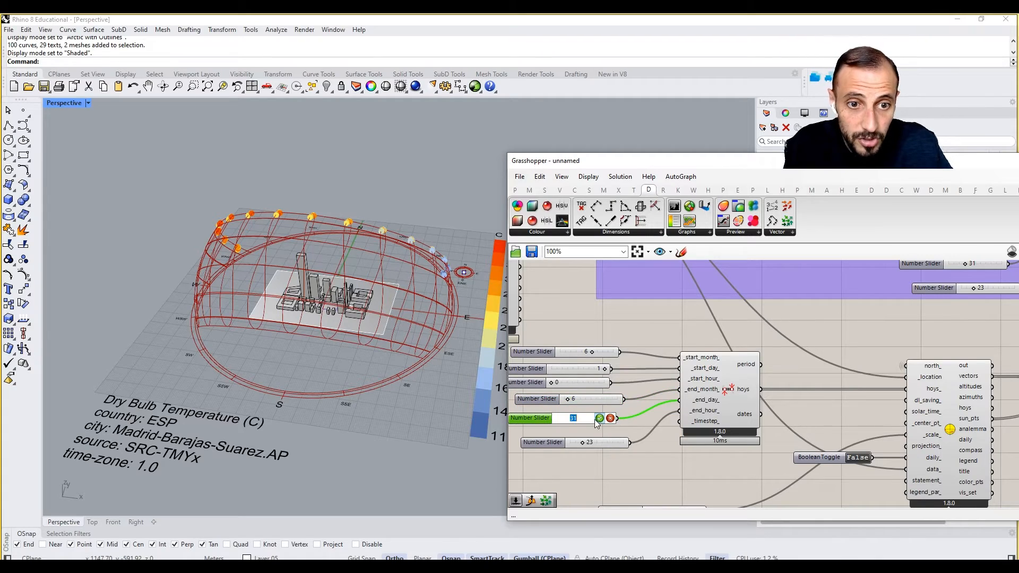
pyautogui.write('1')
pyautogui.press('Return')
# - Examine the single day's coloured sun points and the temperature legend around the city model from several angles
pyautogui.moveTo(421, 336); pyautogui.dragTo(290, 292, button='right')
pyautogui.scroll(5, 382, 313)
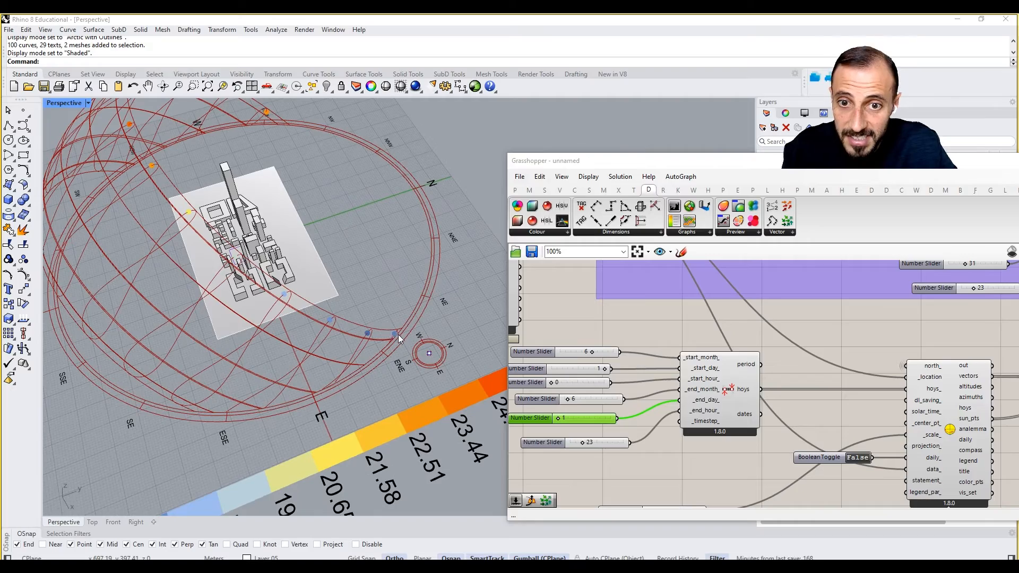
pyautogui.scroll(1, 399, 337)
pyautogui.scroll(-2, 396, 341)
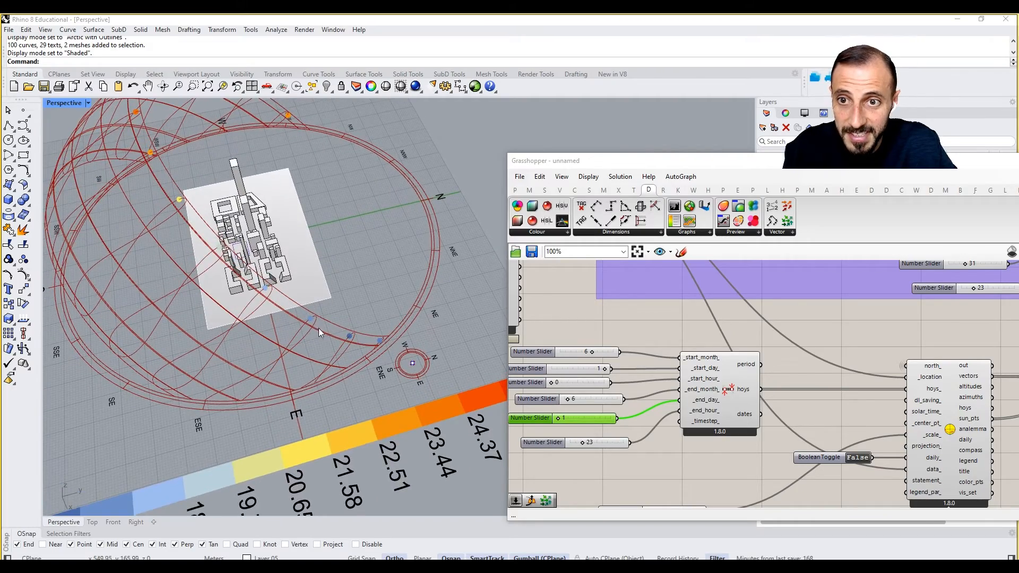
pyautogui.moveTo(319, 328); pyautogui.dragTo(262, 254, button='right')
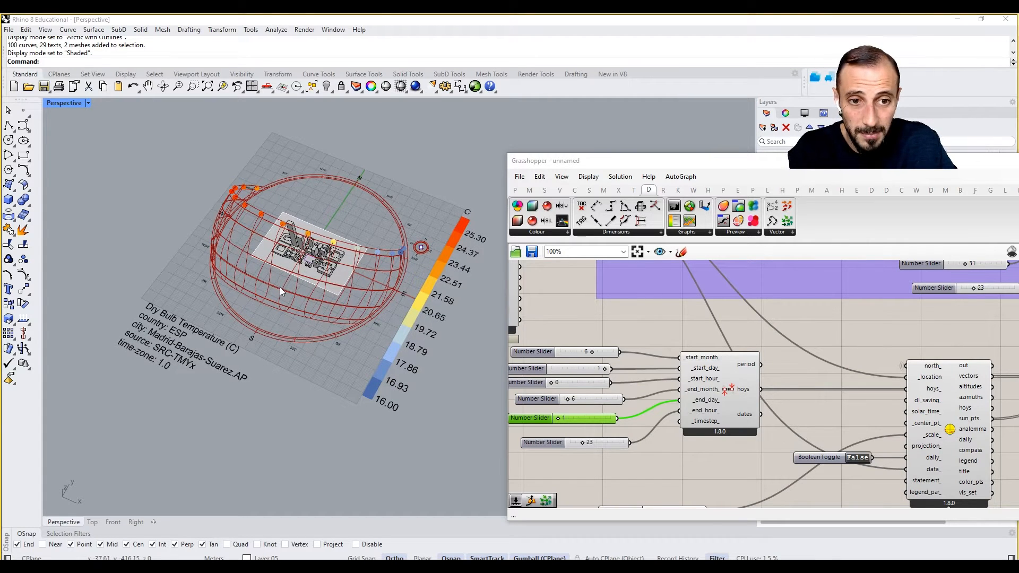
pyautogui.moveTo(279, 287); pyautogui.dragTo(463, 282, button='right')
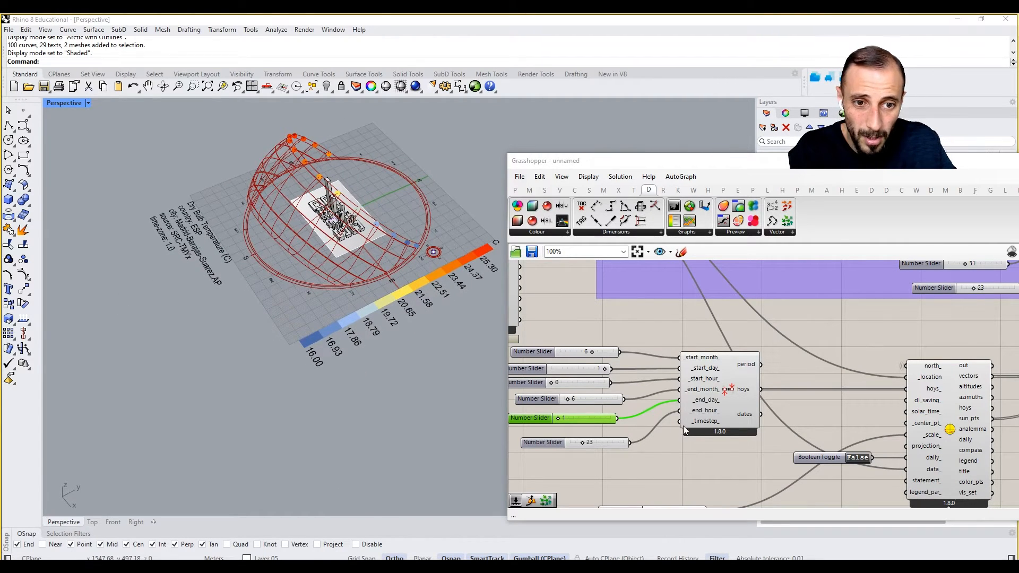
pyautogui.moveTo(704, 424)
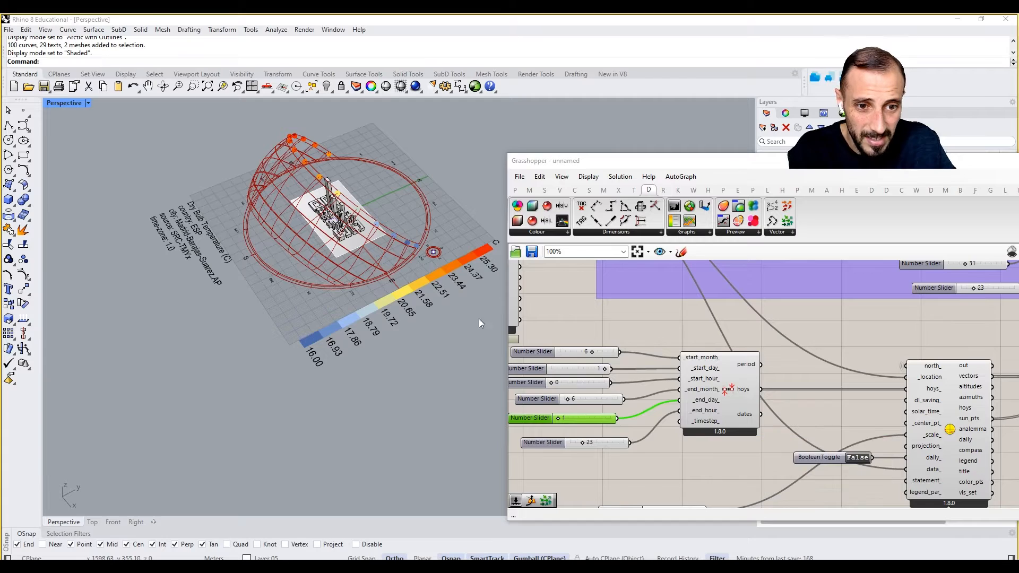
pyautogui.moveTo(478, 319); pyautogui.dragTo(419, 257, button='right')
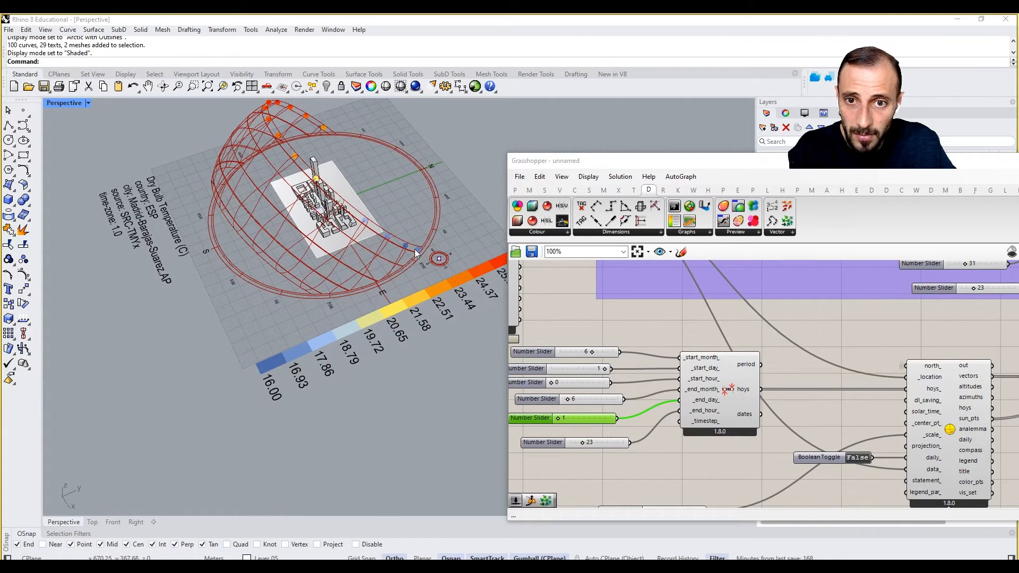
pyautogui.moveTo(331, 208); pyautogui.dragTo(289, 221, button='right')
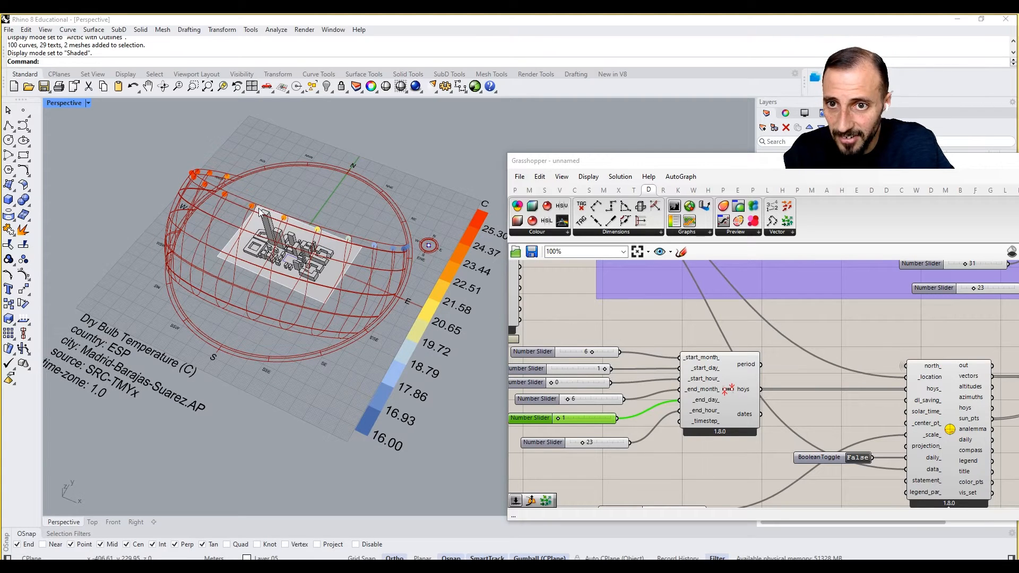
pyautogui.moveTo(205, 188); pyautogui.dragTo(205, 208, button='right')
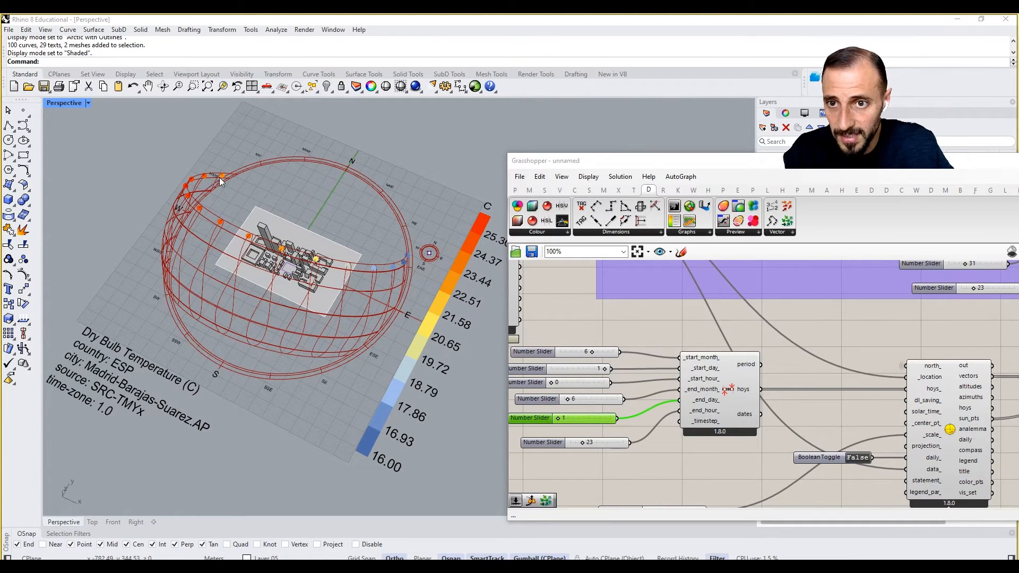
pyautogui.keyDown('shift'); pyautogui.moveTo(280, 232); pyautogui.dragTo(280, 214, button='right'); pyautogui.keyUp('shift')
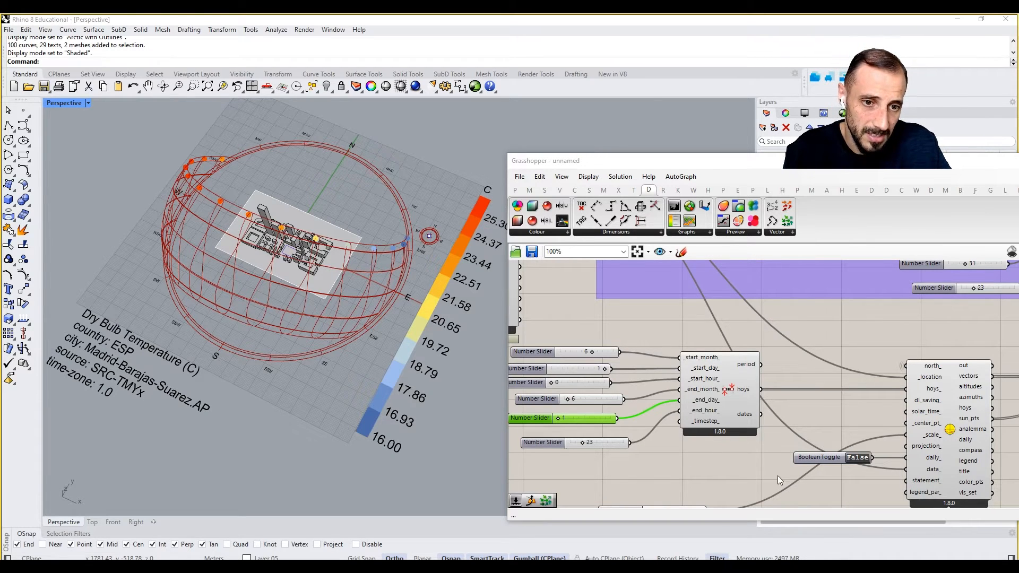
# - Wire the start-month slider to the _end_day input in place of its slider and set the start-month slider to 1
pyautogui.moveTo(765, 435); pyautogui.dragTo(790, 426, button='right')
pyautogui.scroll(1, 620, 360)
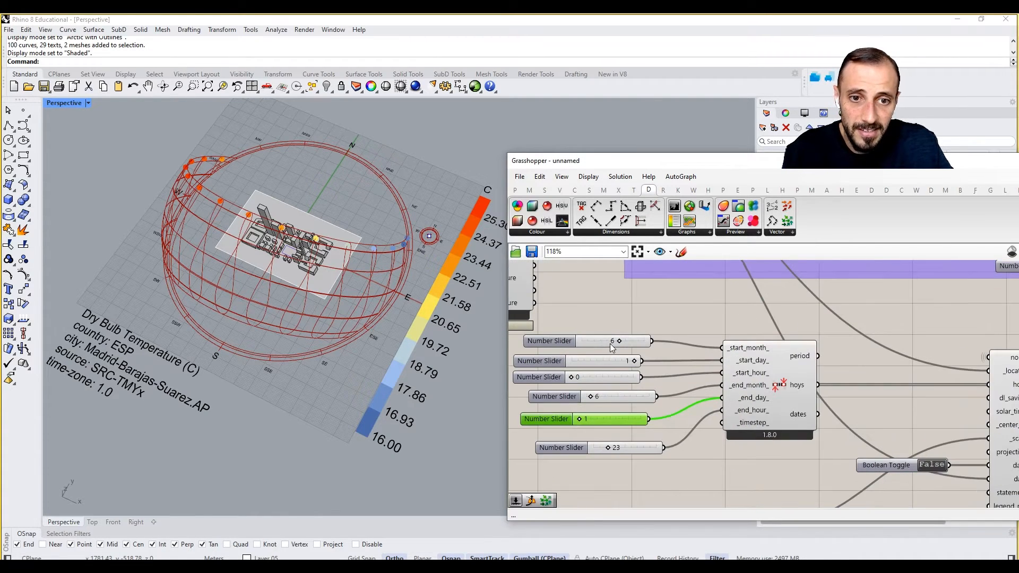
pyautogui.moveTo(653, 341); pyautogui.dragTo(723, 398)
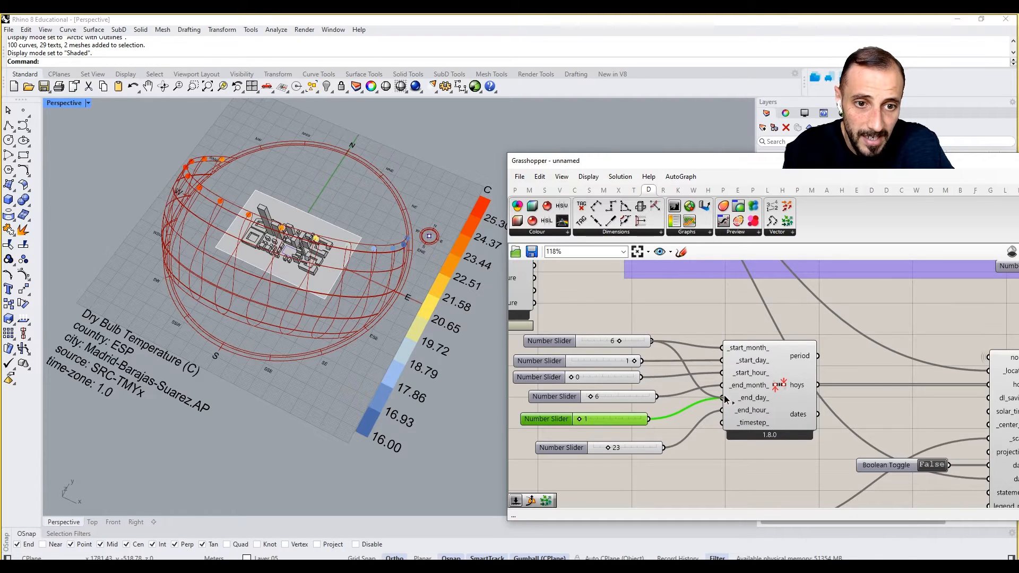
pyautogui.click(631, 344)
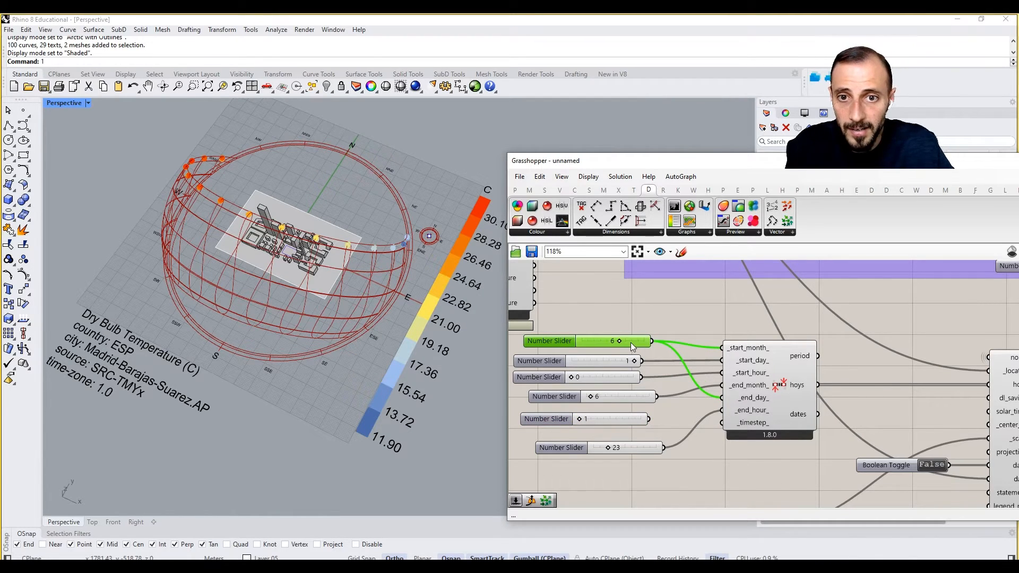
pyautogui.moveTo(628, 345); pyautogui.dragTo(589, 344)
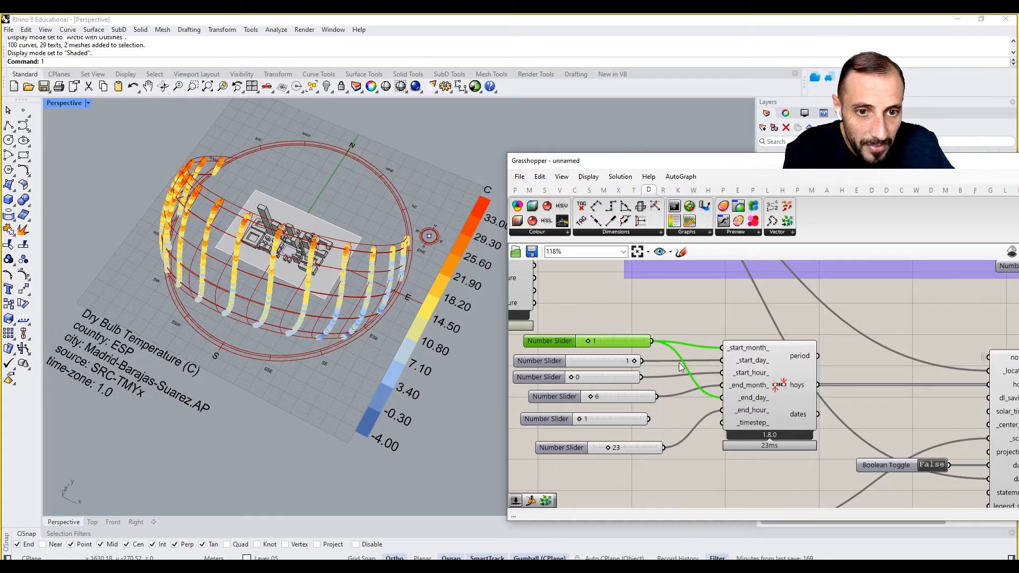
# - Connect the start-month slider to the _end_month input and reconnect the end-day slider to _end_day
pyautogui.moveTo(658, 348); pyautogui.dragTo(713, 385)
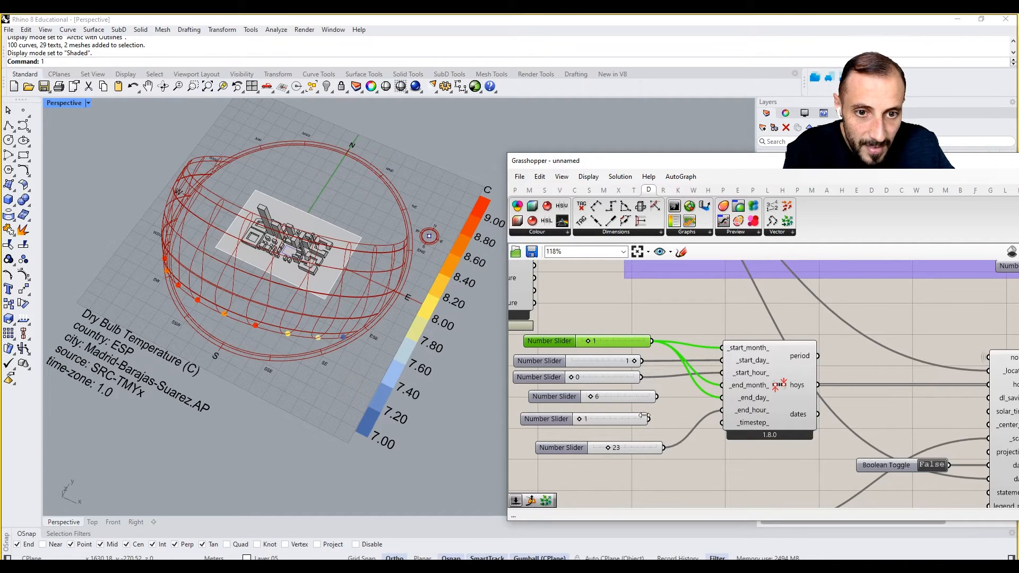
pyautogui.moveTo(649, 419); pyautogui.dragTo(719, 398)
pyautogui.moveTo(319, 342); pyautogui.dragTo(366, 313, button='right')
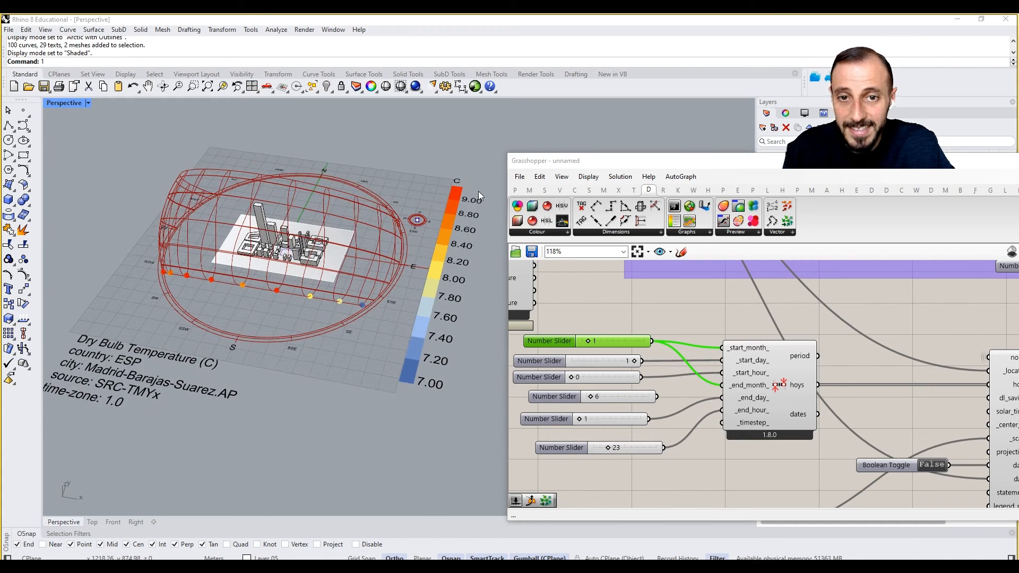
pyautogui.moveTo(459, 192); pyautogui.dragTo(460, 203, button='right')
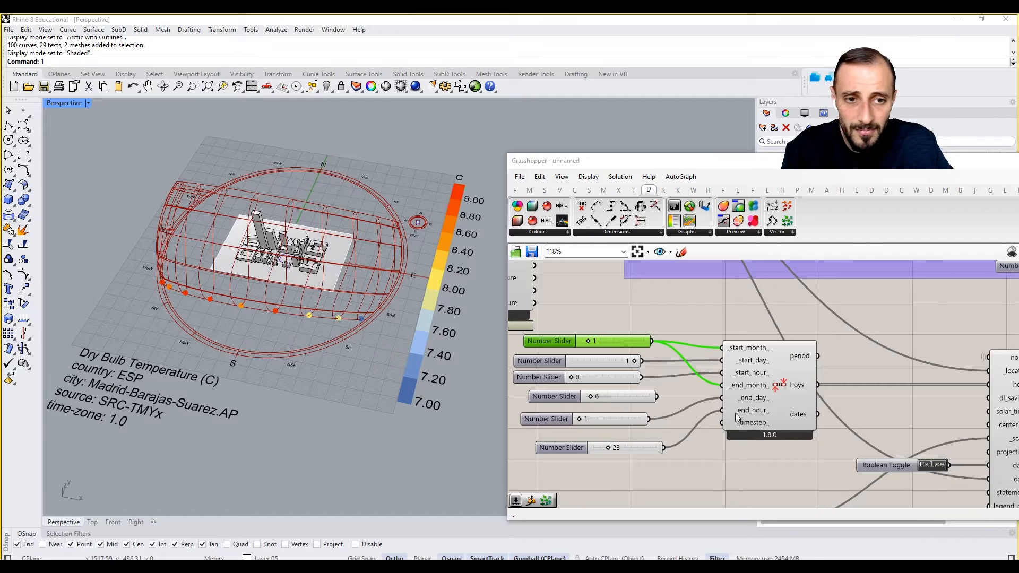
pyautogui.moveTo(728, 416)
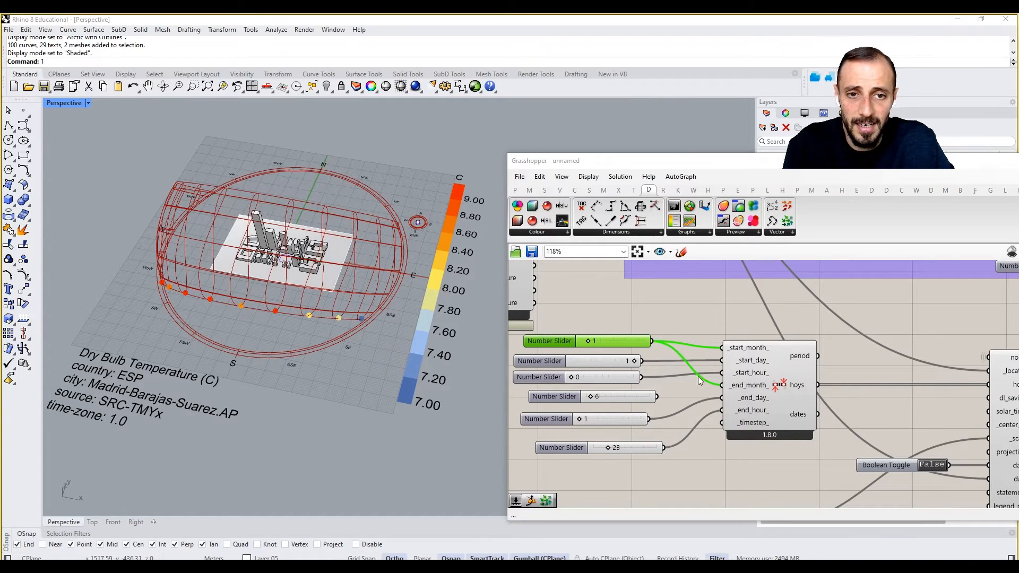
# - Turn the Vector Display component's preview back on to show the sun vectors as arrows on the sun path
pyautogui.scroll(-2, 775, 406)
pyautogui.moveTo(914, 417); pyautogui.dragTo(582, 408, button='right')
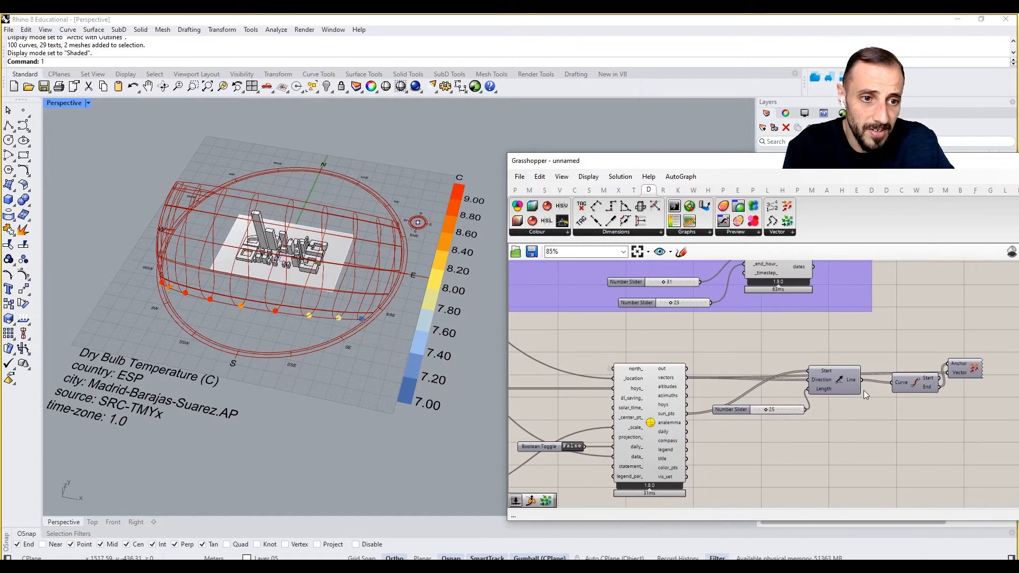
pyautogui.click(959, 373)
pyautogui.rightClick(956, 336)
pyautogui.click(965, 346)
pyautogui.click(964, 346)
pyautogui.moveTo(438, 338); pyautogui.dragTo(339, 281, button='right')
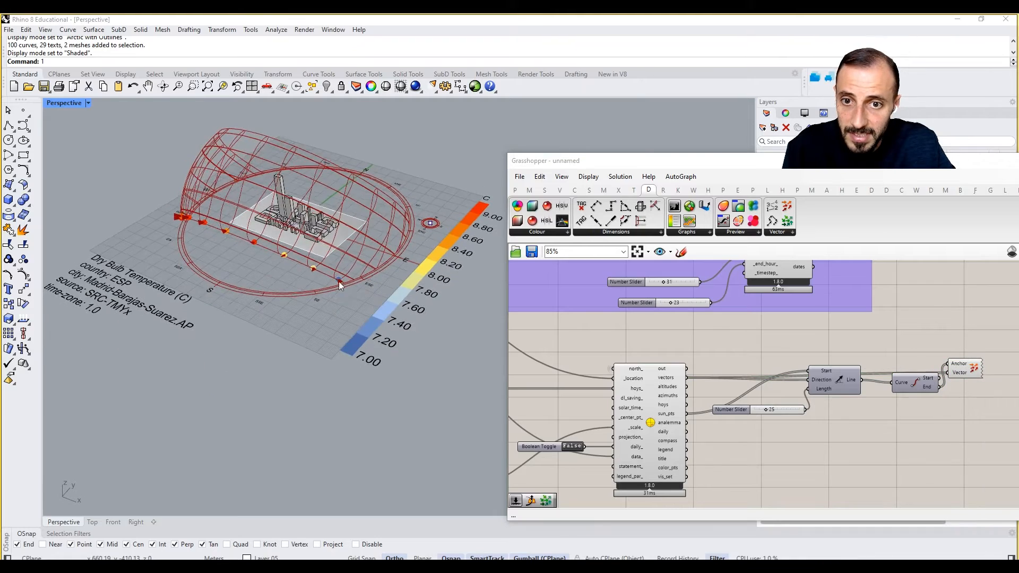
pyautogui.scroll(5, 338, 282)
# - Set the analysis period's end-hour slider to 13
pyautogui.moveTo(598, 383); pyautogui.dragTo(748, 396, button='right')
pyautogui.scroll(1, 623, 385)
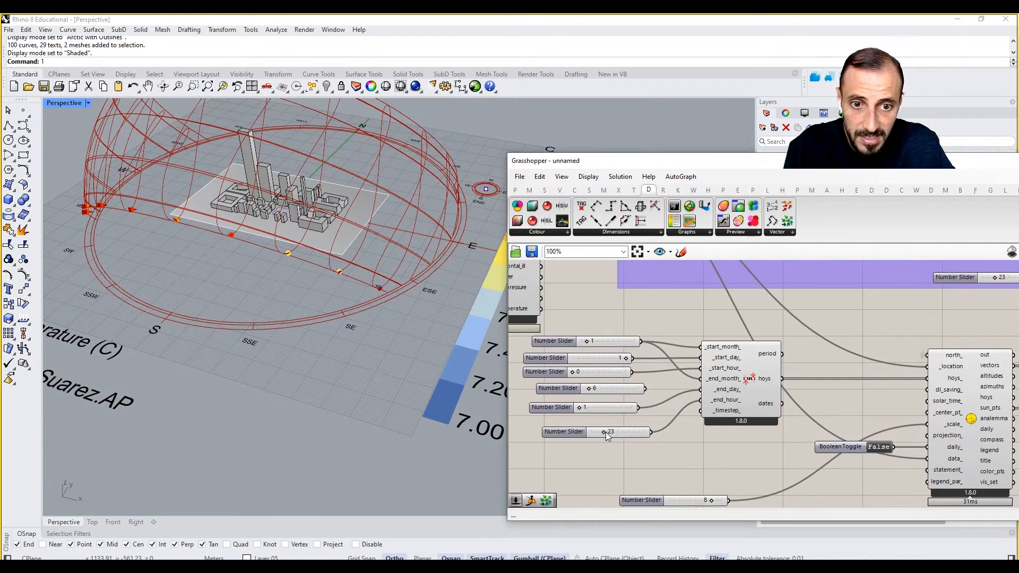
pyautogui.moveTo(605, 432); pyautogui.dragTo(601, 436)
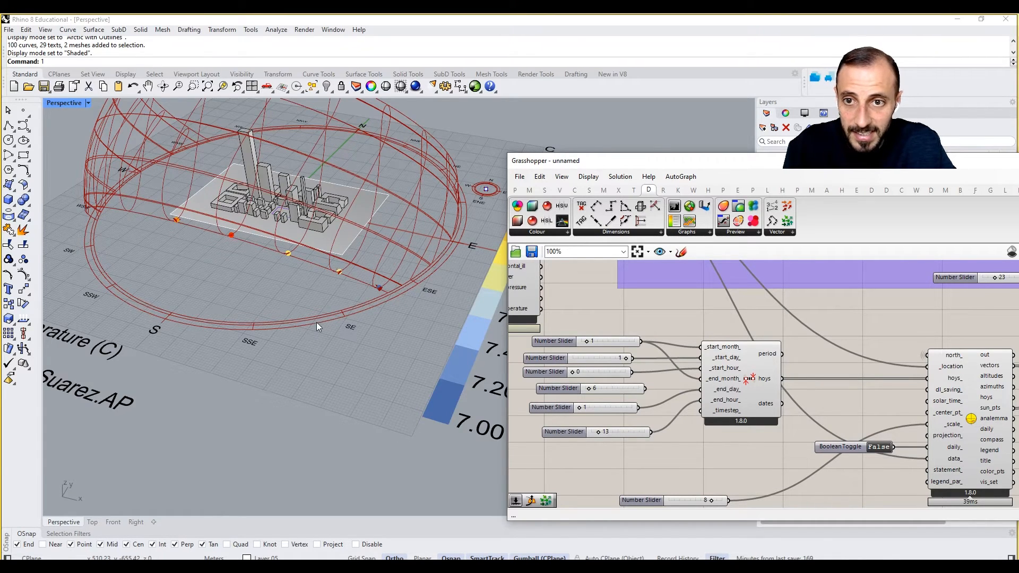
pyautogui.moveTo(316, 323); pyautogui.dragTo(323, 356, button='right')
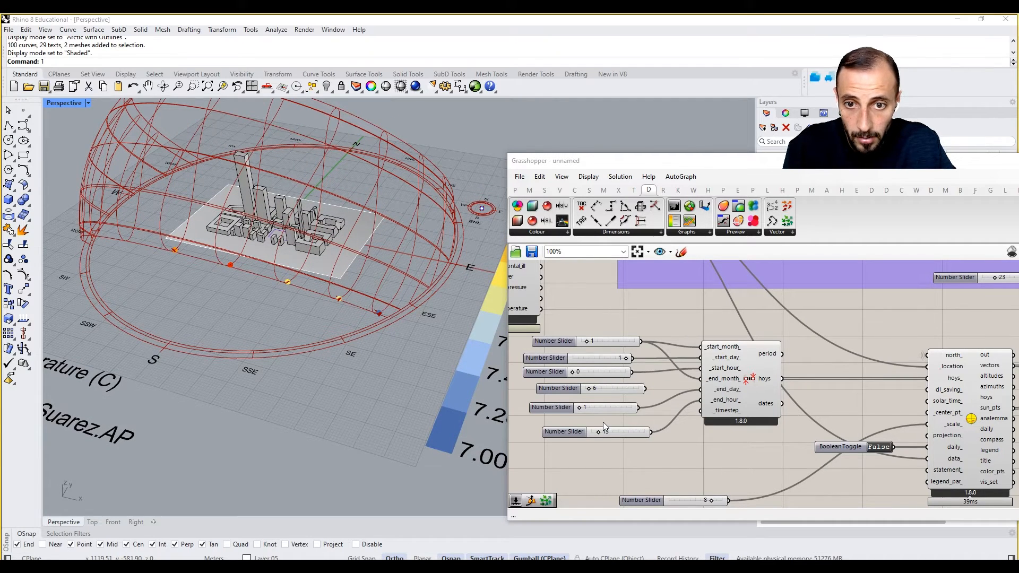
# - Set the analysis period's start-hour slider to 11
pyautogui.click(592, 374)
pyautogui.doubleClick(592, 374)
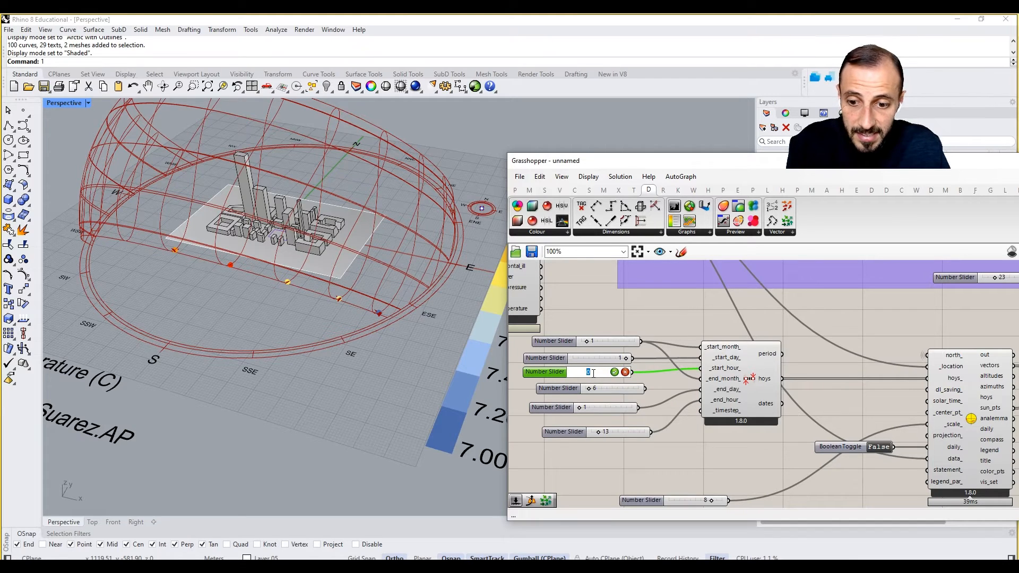
pyautogui.write('11')
pyautogui.press('Return')
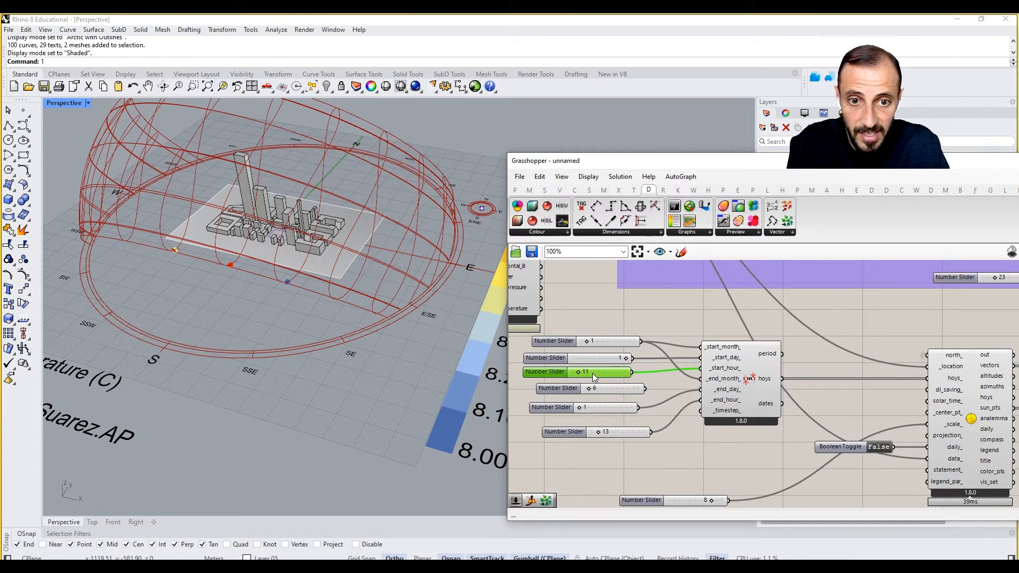
# - Set the analysis period's end-hour slider to 17
pyautogui.click(622, 430)
pyautogui.doubleClick(622, 429)
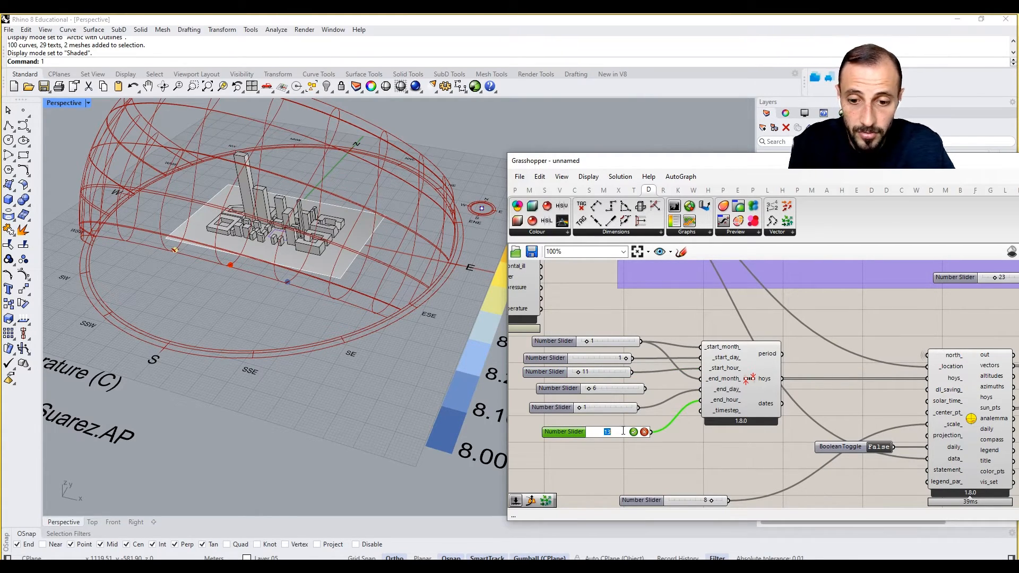
pyautogui.moveTo(478, 388); pyautogui.dragTo(251, 371, button='right')
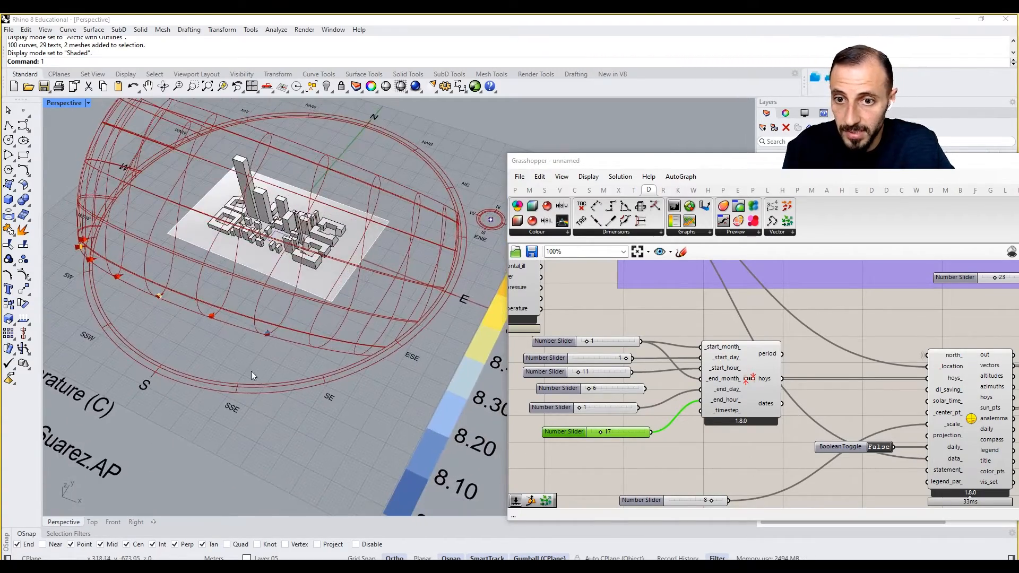
# - Examine the sun arrows and temperature legend around the city, and the Sunpath component's inputs and outputs
pyautogui.scroll(8, 263, 338)
pyautogui.scroll(-8, 266, 336)
pyautogui.scroll(-3, 266, 335)
pyautogui.moveTo(776, 431); pyautogui.dragTo(706, 417, button='right')
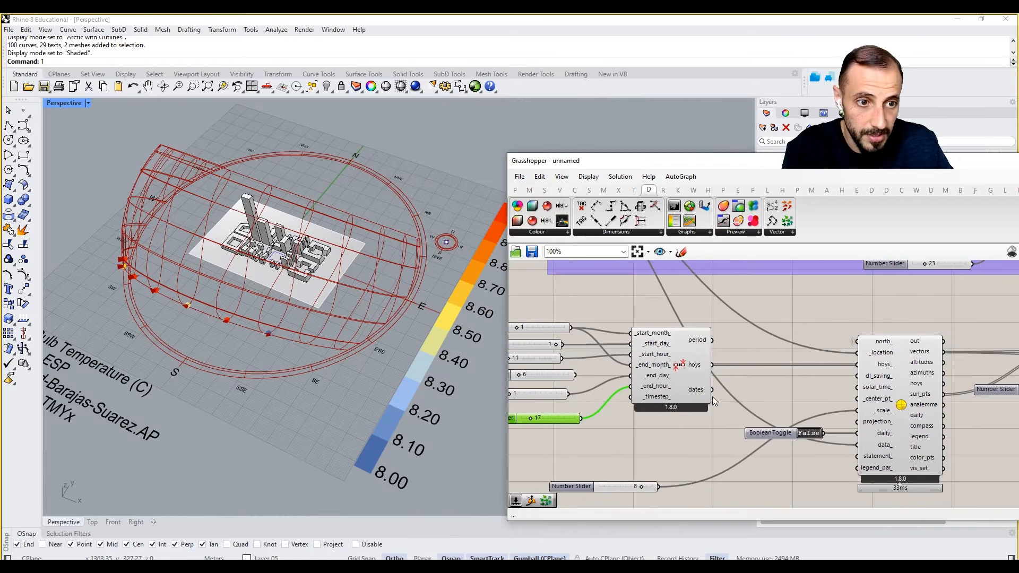
pyautogui.moveTo(852, 395); pyautogui.dragTo(812, 391, button='right')
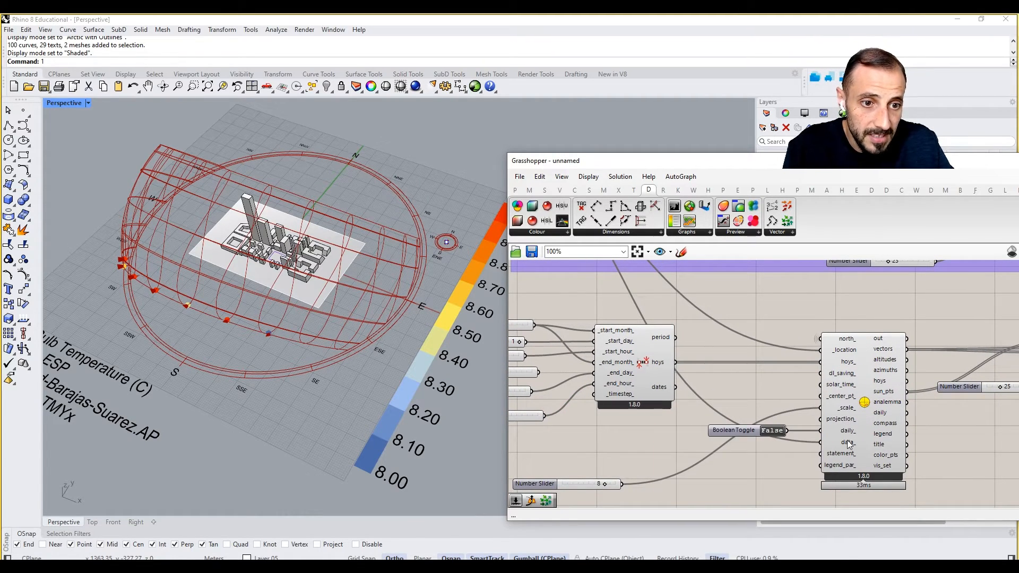
pyautogui.moveTo(758, 424); pyautogui.dragTo(743, 423, button='right')
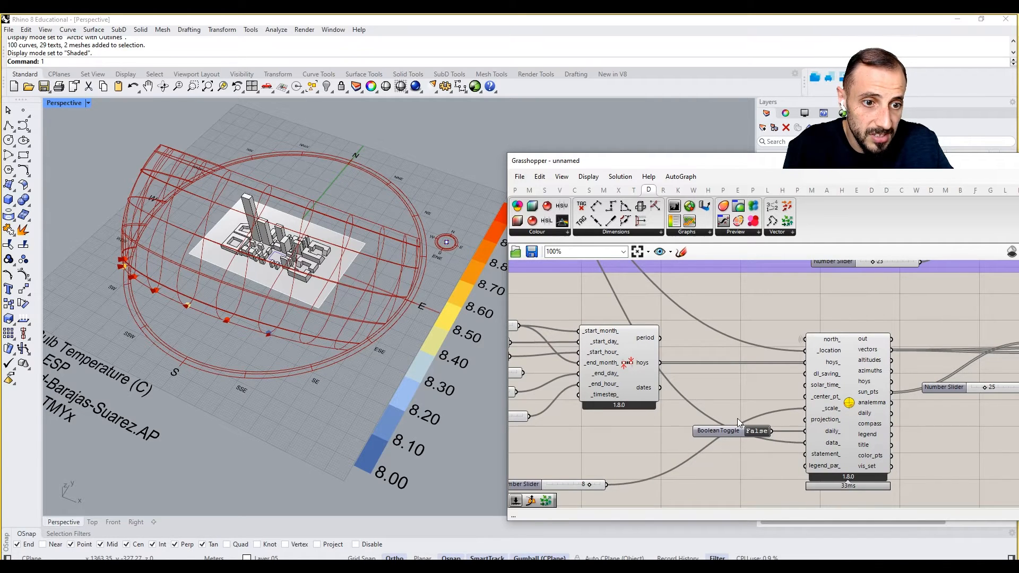
pyautogui.scroll(-1, 739, 422)
pyautogui.moveTo(815, 402); pyautogui.dragTo(705, 411, button='right')
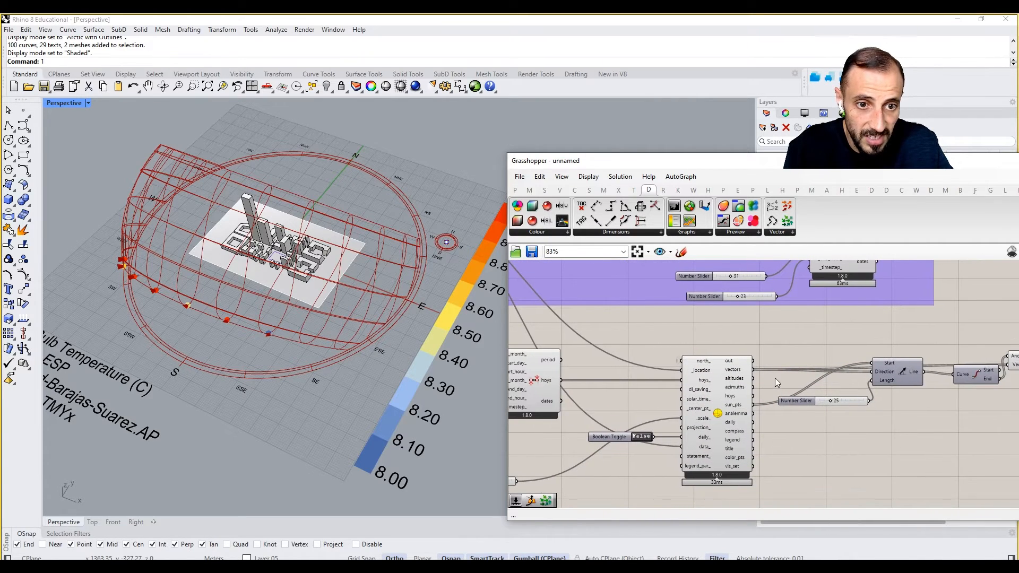
pyautogui.moveTo(775, 381); pyautogui.dragTo(735, 372, button='right')
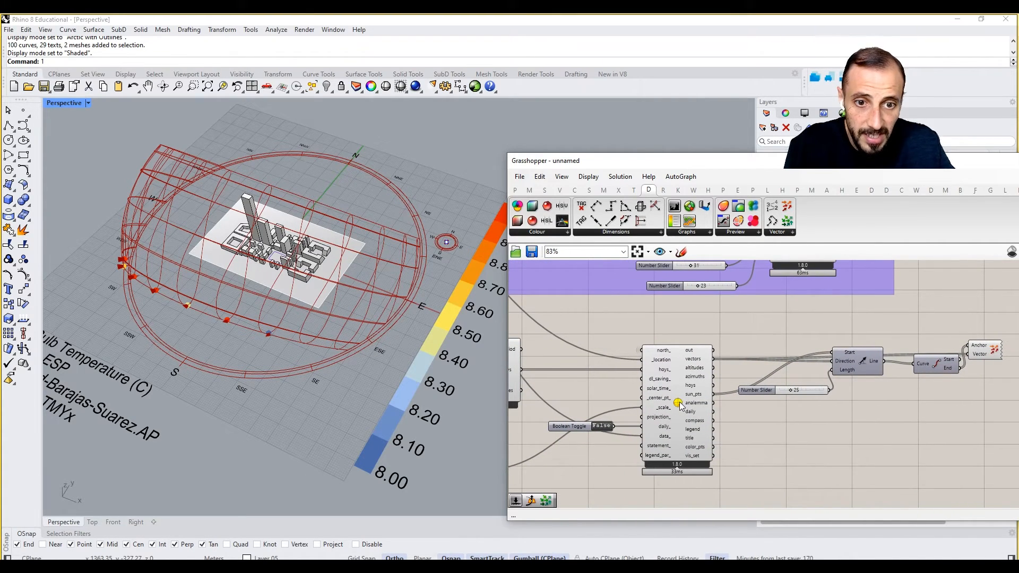
pyautogui.scroll(2, 680, 448)
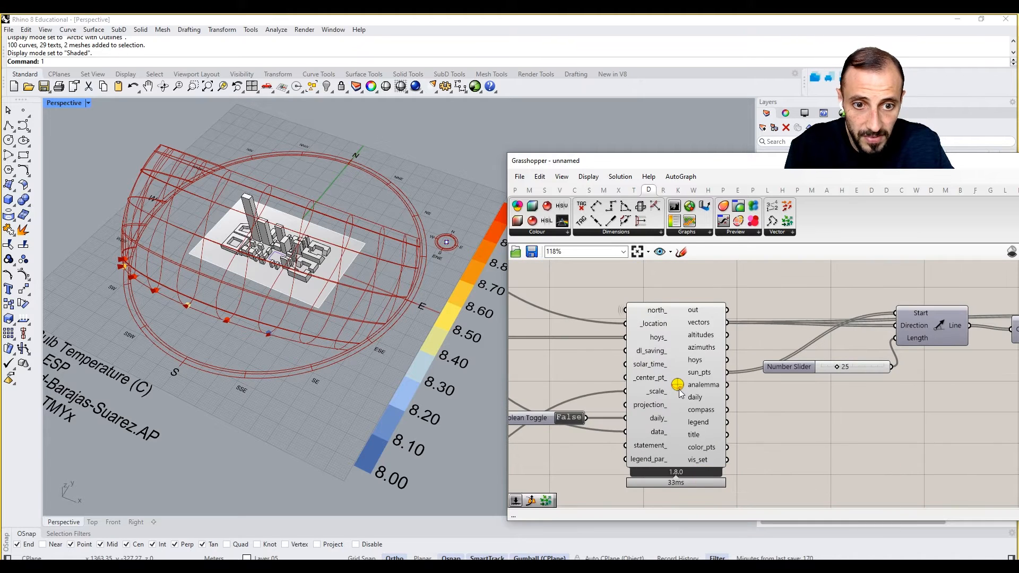
pyautogui.moveTo(679, 392); pyautogui.dragTo(700, 386, button='right')
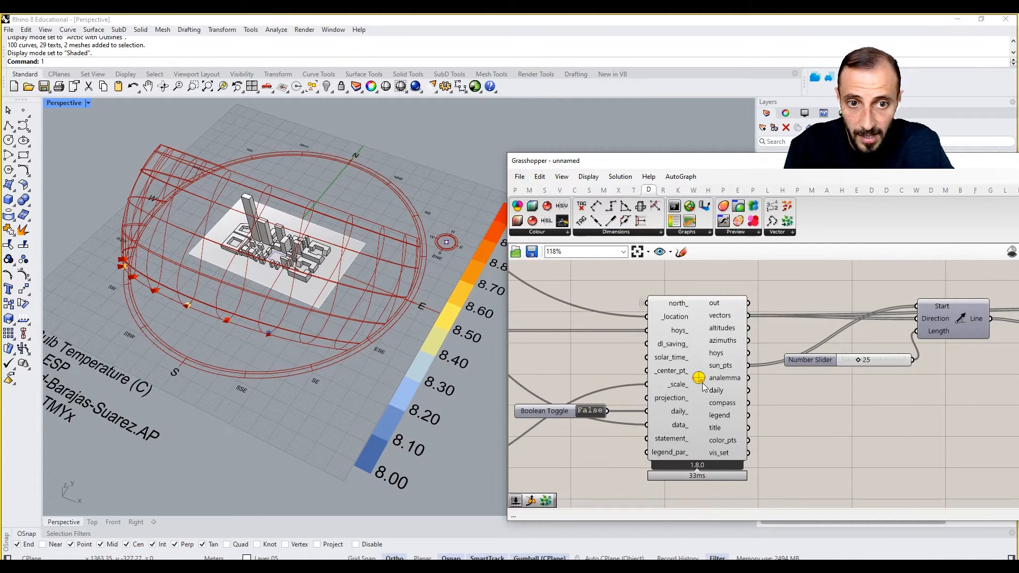
pyautogui.scroll(-4, 320, 326)
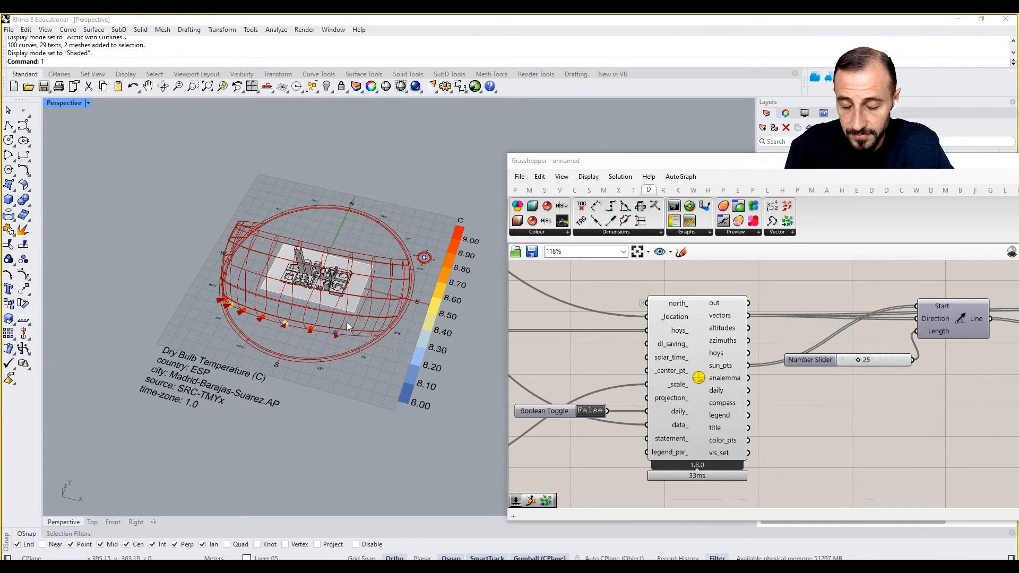
pyautogui.moveTo(686, 426); pyautogui.dragTo(725, 366, button='right')
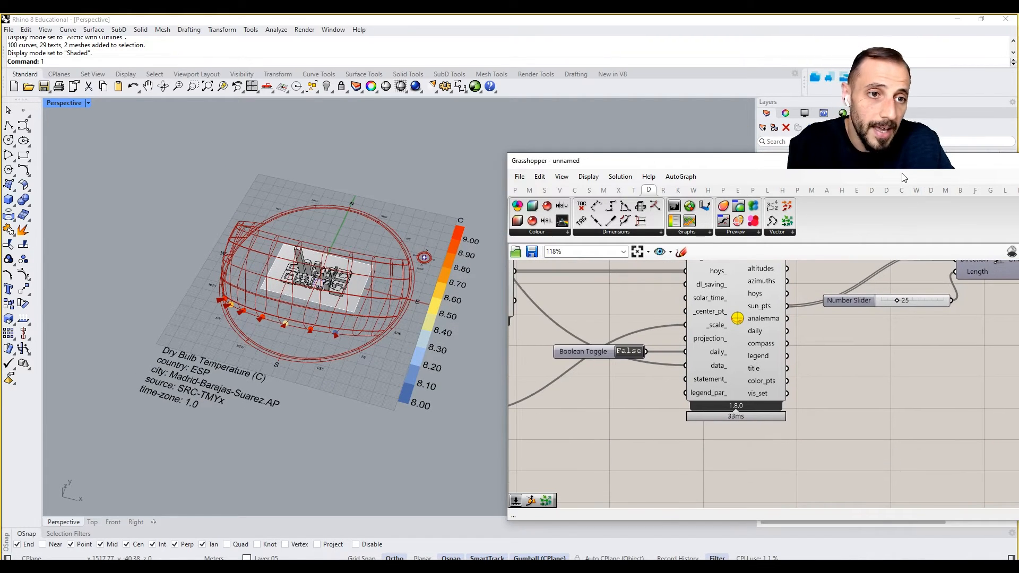
# - Add an LB Legend Parameters component below the Sunpath component and connect its leg_par output to legend_par_
pyautogui.moveTo(897, 160); pyautogui.dragTo(601, 147)
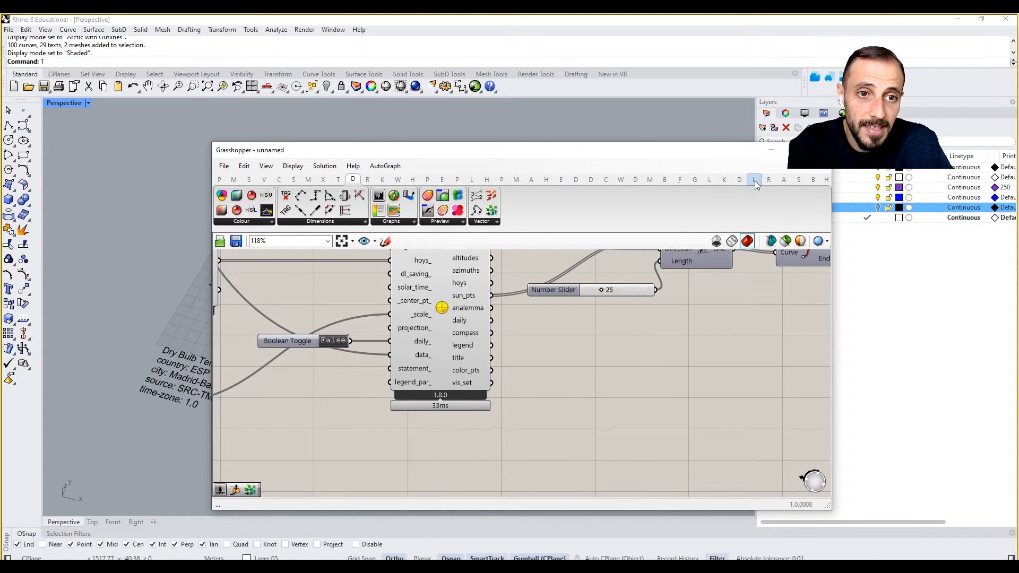
pyautogui.click(710, 180)
pyautogui.click(709, 181)
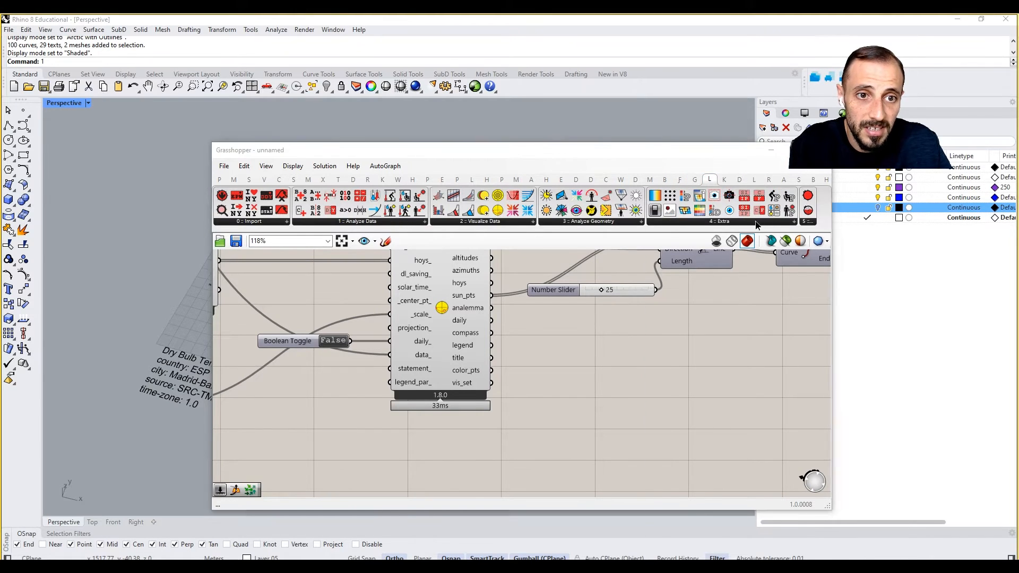
pyautogui.click(707, 221)
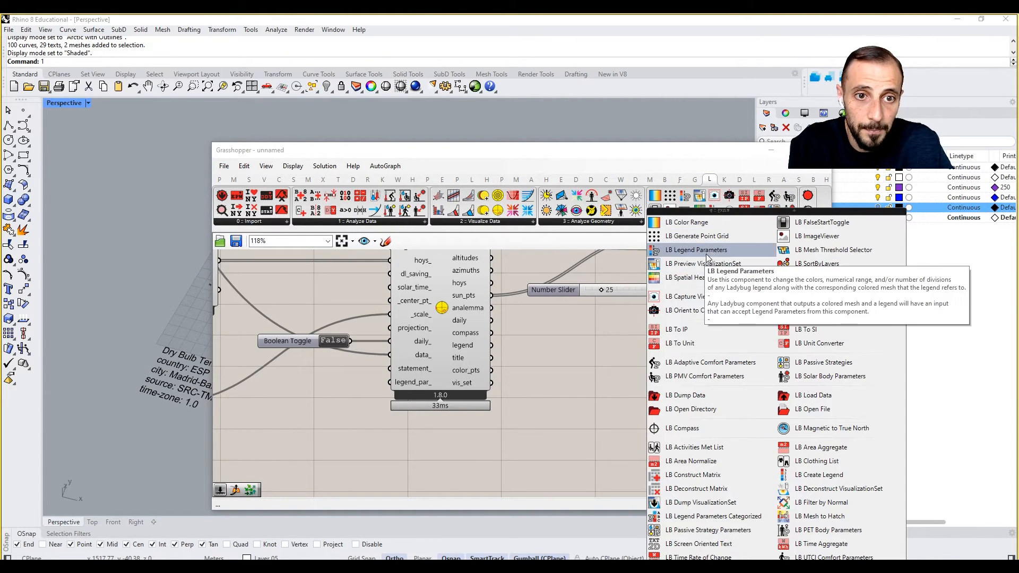
pyautogui.moveTo(711, 250); pyautogui.dragTo(334, 410)
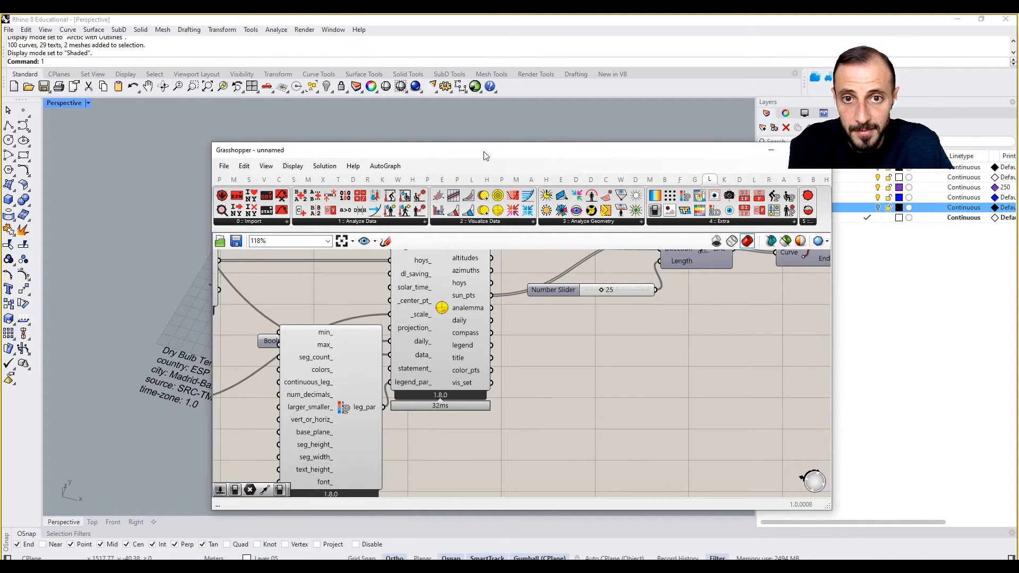
pyautogui.moveTo(483, 152); pyautogui.dragTo(772, 173)
pyautogui.moveTo(612, 415); pyautogui.dragTo(608, 472)
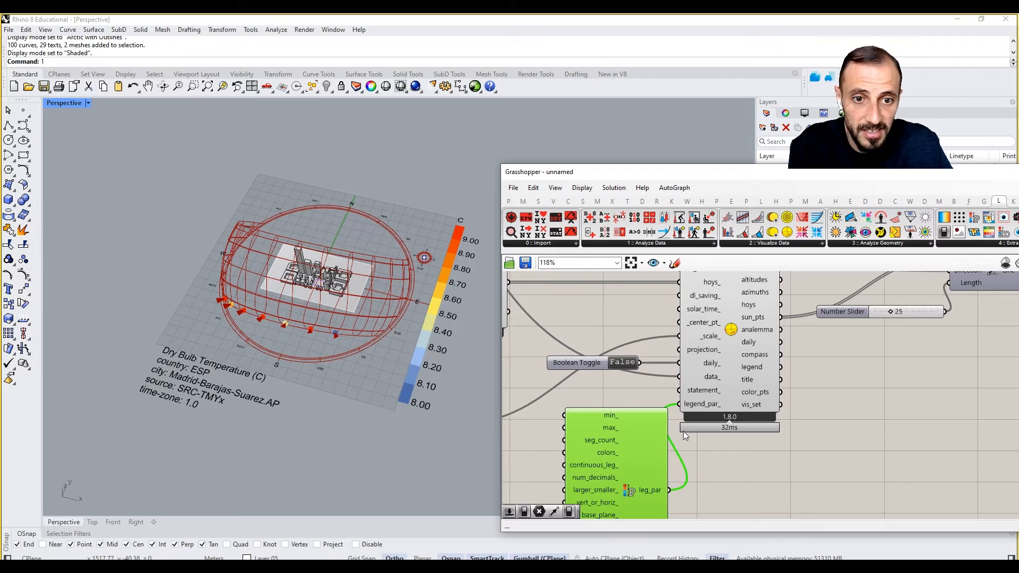
# - Delete all the month, day and hour sliders feeding the lower analysis period component beside the Sunpath
pyautogui.moveTo(652, 409); pyautogui.dragTo(839, 422, button='right')
pyautogui.moveTo(695, 402)
pyautogui.mouseDown(button='right')
pyautogui.moveTo(717, 447)
pyautogui.moveTo(689, 405)
pyautogui.mouseUp(button='right')
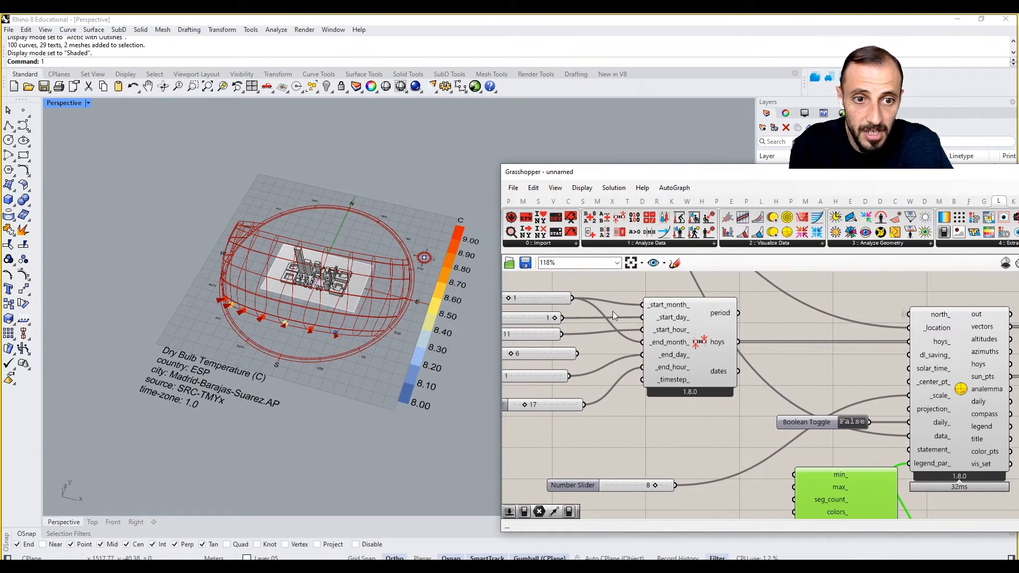
pyautogui.click(610, 280)
pyautogui.moveTo(610, 281); pyautogui.dragTo(639, 286, button='right')
pyautogui.moveTo(640, 286); pyautogui.dragTo(550, 429)
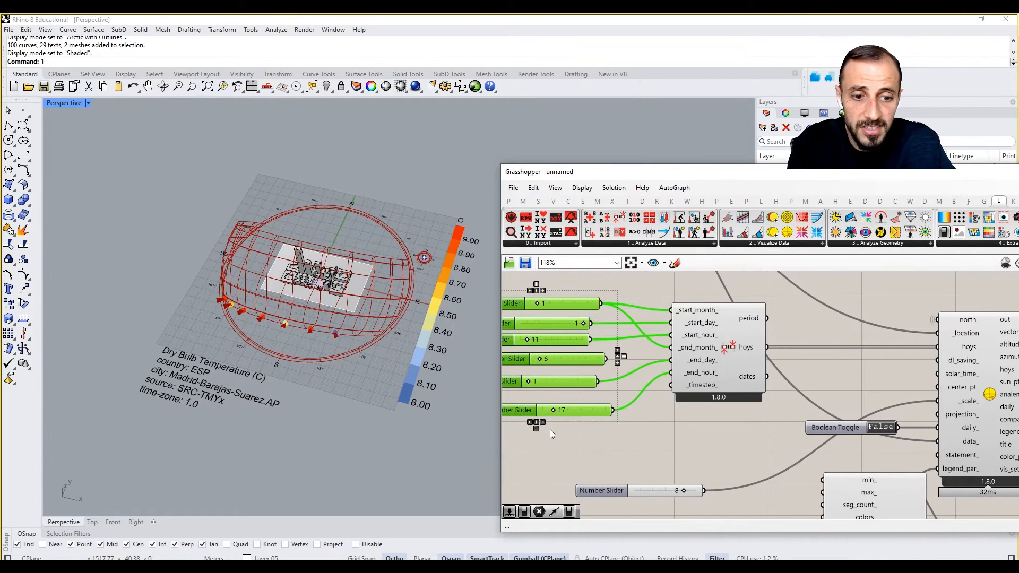
pyautogui.click(550, 429)
pyautogui.moveTo(637, 447); pyautogui.dragTo(666, 444, button='right')
pyautogui.moveTo(663, 445); pyautogui.dragTo(577, 299)
pyautogui.press('Delete')
pyautogui.moveTo(647, 333); pyautogui.dragTo(651, 355, button='right')
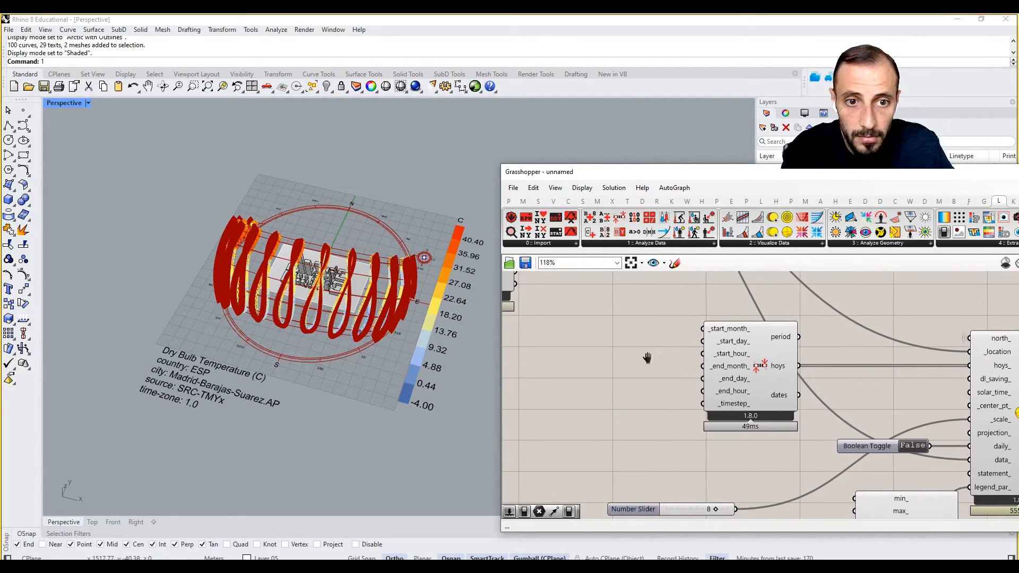
pyautogui.scroll(4, 392, 250)
pyautogui.scroll(-4, 392, 255)
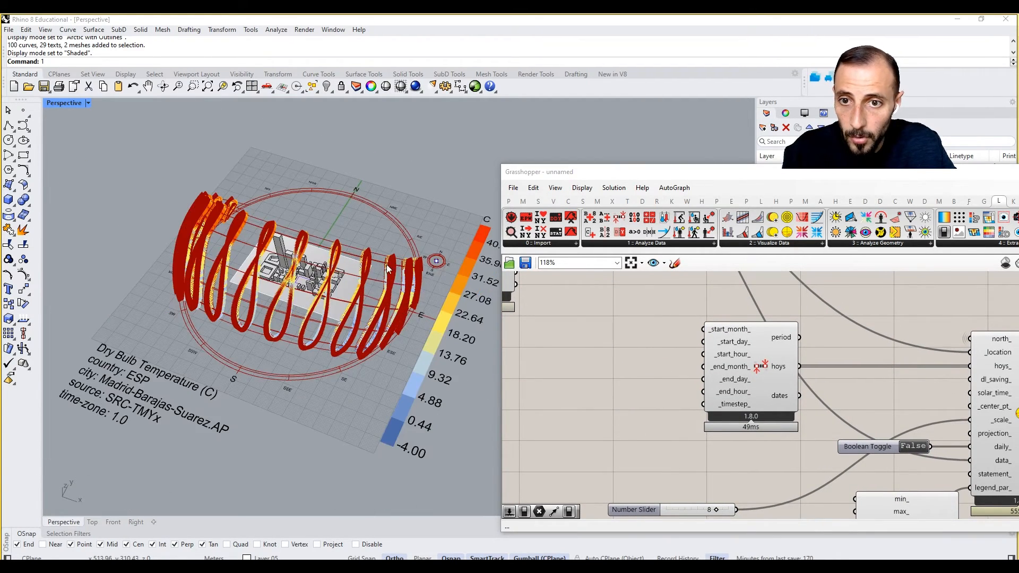
pyautogui.scroll(6, 297, 260)
# - Add an LB Color Range component and connect its colors output to the colors_ input of Legend Parameters
pyautogui.moveTo(848, 386); pyautogui.dragTo(721, 394, button='right')
pyautogui.scroll(-1, 721, 394)
pyautogui.moveTo(904, 394); pyautogui.dragTo(721, 371, button='right')
pyautogui.scroll(-3, 822, 392)
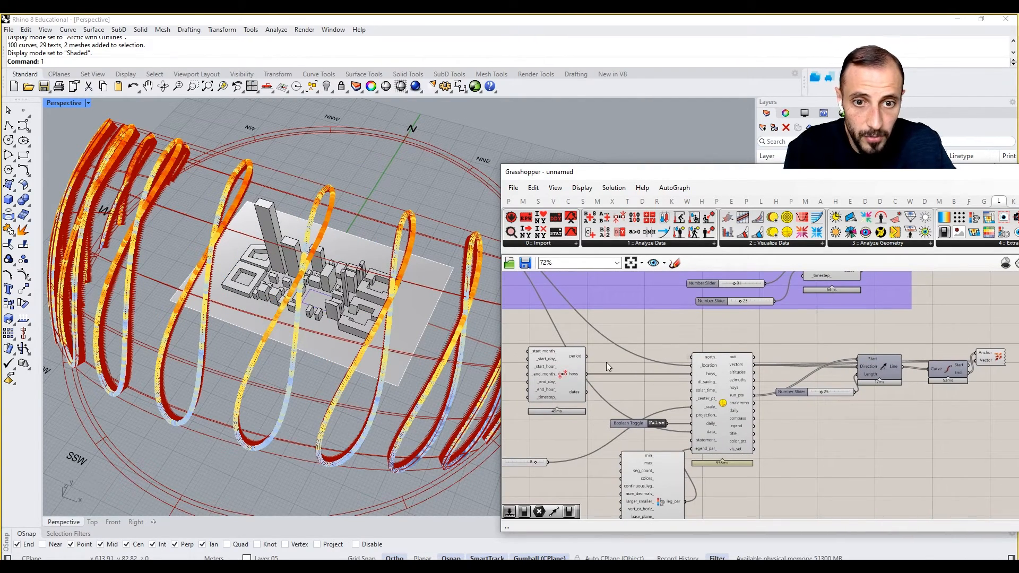
pyautogui.moveTo(605, 362); pyautogui.dragTo(632, 348, button='right')
pyautogui.scroll(1, 658, 416)
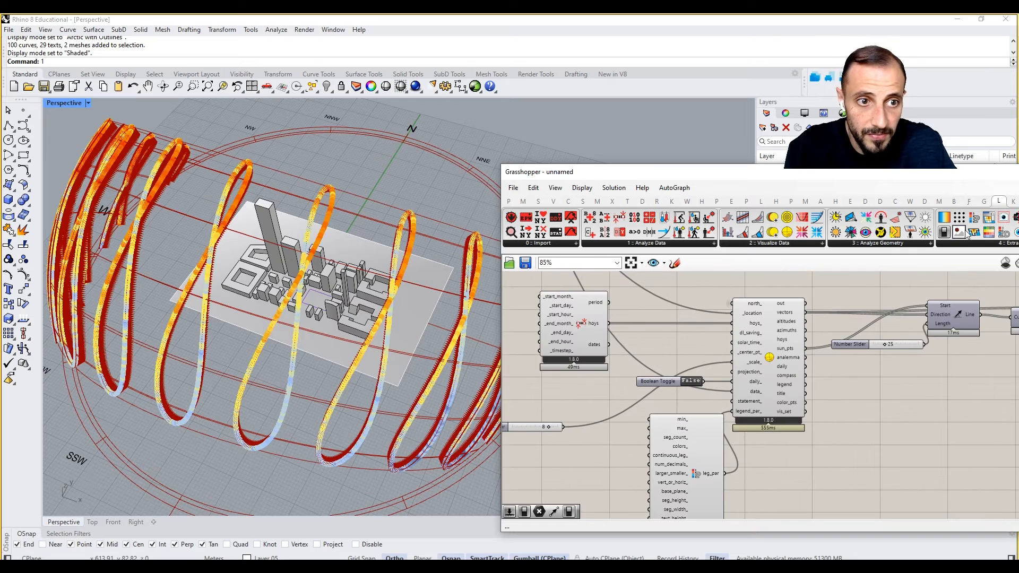
pyautogui.moveTo(944, 217); pyautogui.dragTo(555, 468)
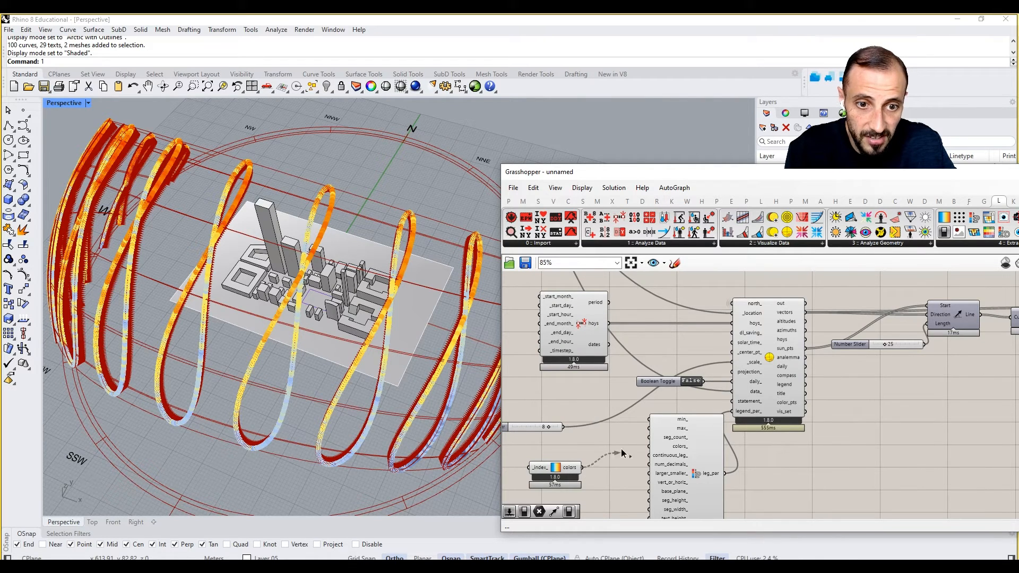
pyautogui.moveTo(623, 454); pyautogui.dragTo(649, 447)
# - Create a number slider with the value 17 and connect it to the colour range's _index_ input
pyautogui.moveTo(663, 475); pyautogui.dragTo(756, 393, button='right')
pyautogui.scroll(2, 657, 393)
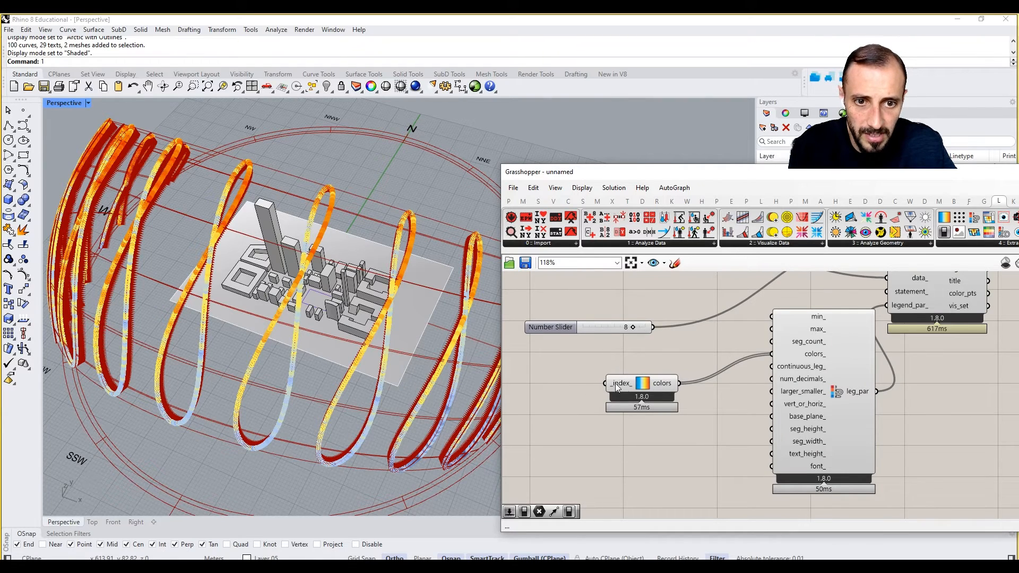
pyautogui.moveTo(626, 390)
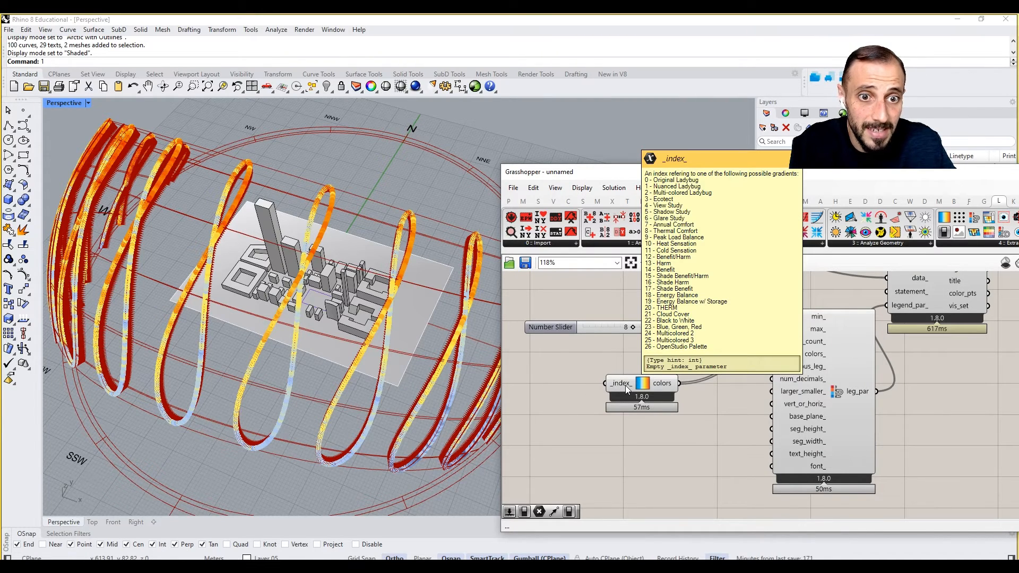
pyautogui.doubleClick(567, 387)
pyautogui.write('17')
pyautogui.press('Return')
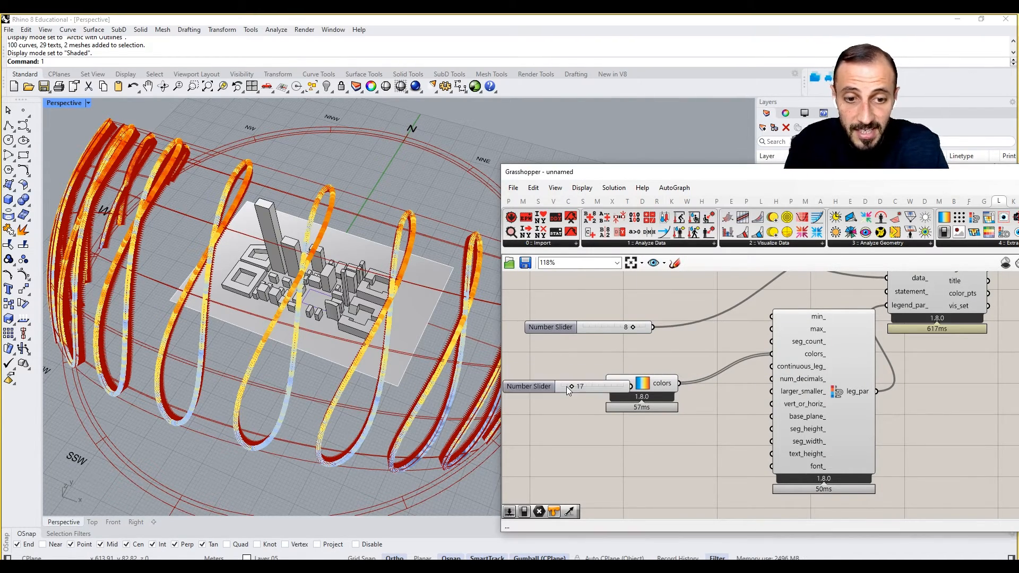
pyautogui.moveTo(598, 386); pyautogui.dragTo(530, 384)
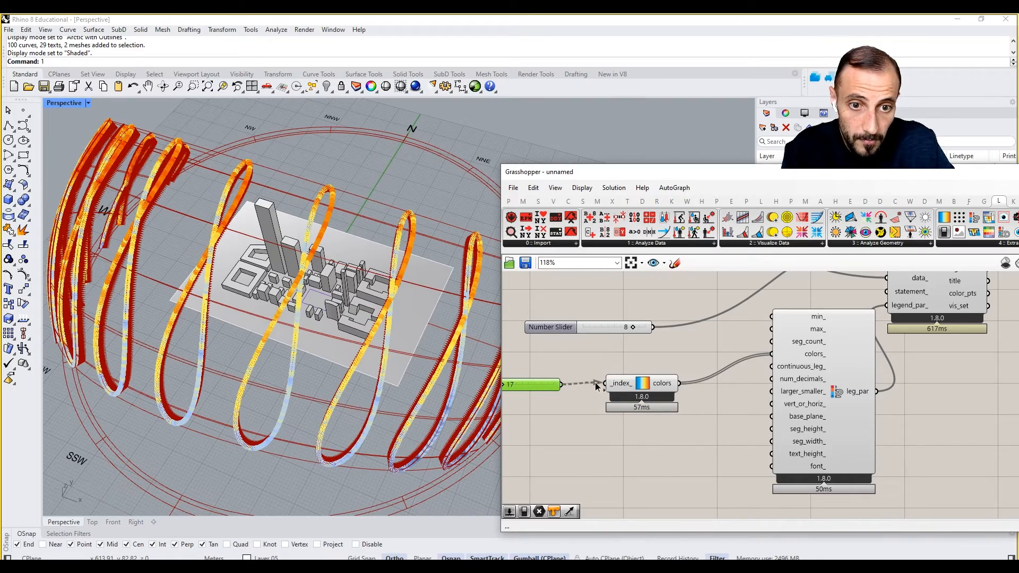
pyautogui.moveTo(596, 386); pyautogui.dragTo(604, 383)
pyautogui.moveTo(311, 333); pyautogui.dragTo(318, 302, button='right')
pyautogui.scroll(-6, 302, 306)
pyautogui.scroll(2, 299, 307)
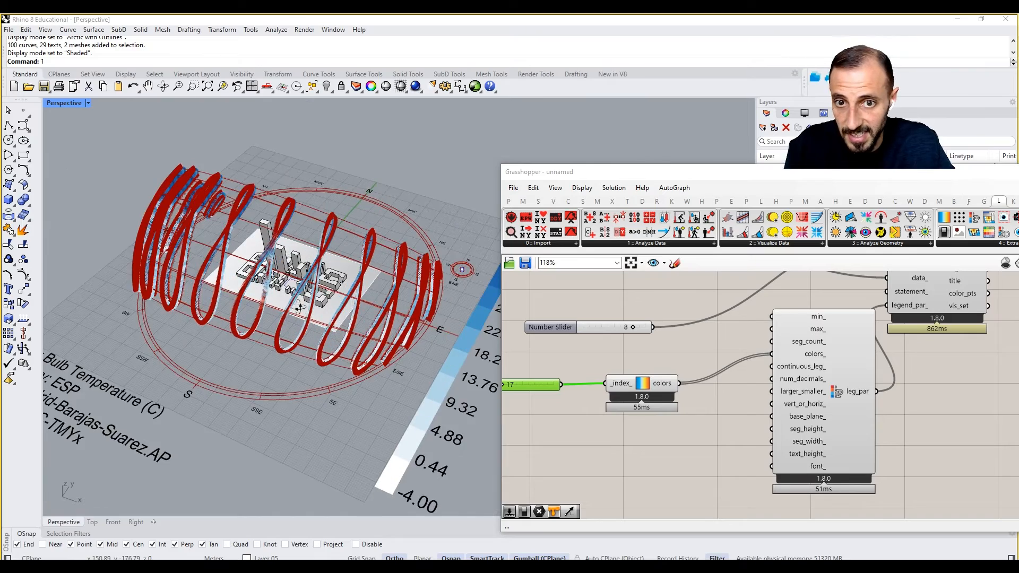
pyautogui.scroll(4, 300, 307)
# - Group the analysis period, Sunpath, legend, colour range and sun-vector components with their sliders and toggle
pyautogui.scroll(-4, 911, 338)
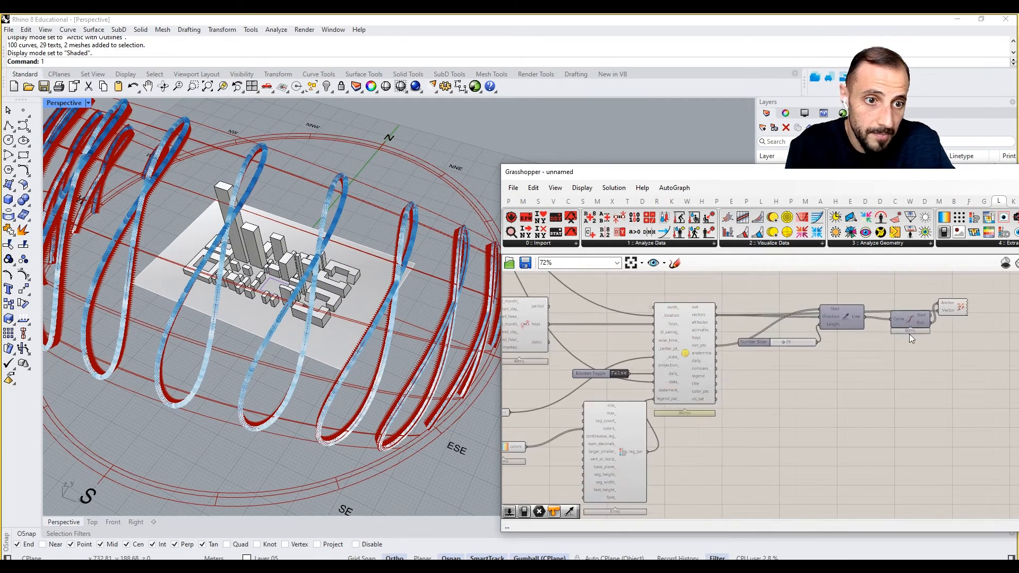
pyautogui.moveTo(982, 296)
pyautogui.mouseDown()
pyautogui.moveTo(685, 387)
pyautogui.moveTo(711, 391)
pyautogui.moveTo(550, 455)
pyautogui.mouseUp()
pyautogui.scroll(-4, 690, 389)
pyautogui.rightClick(550, 455)
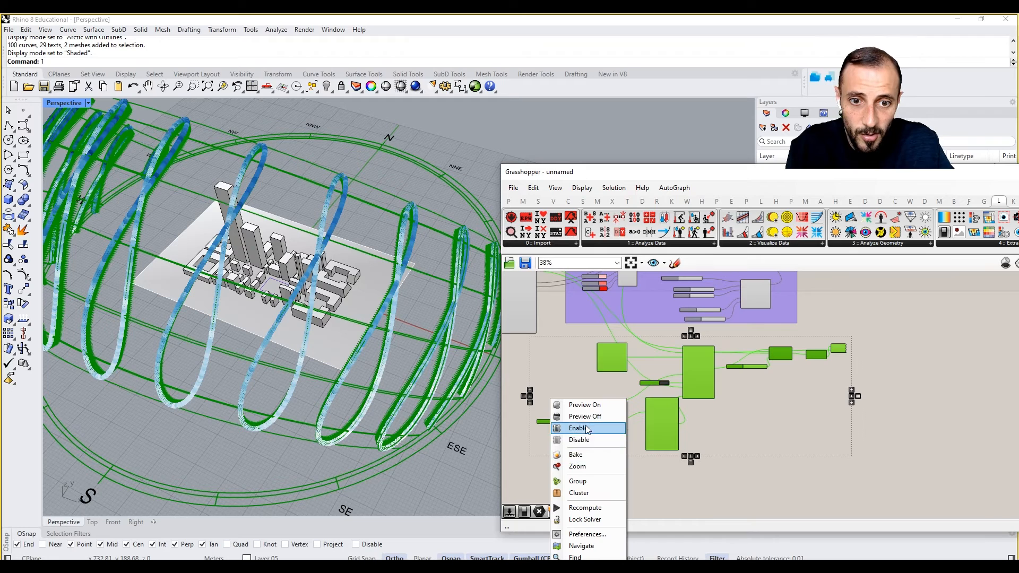
pyautogui.click(582, 482)
pyautogui.click(587, 460)
# - Turn off the Vector Display component's preview to hide the sun-vector arrows around the city
pyautogui.scroll(3, 893, 366)
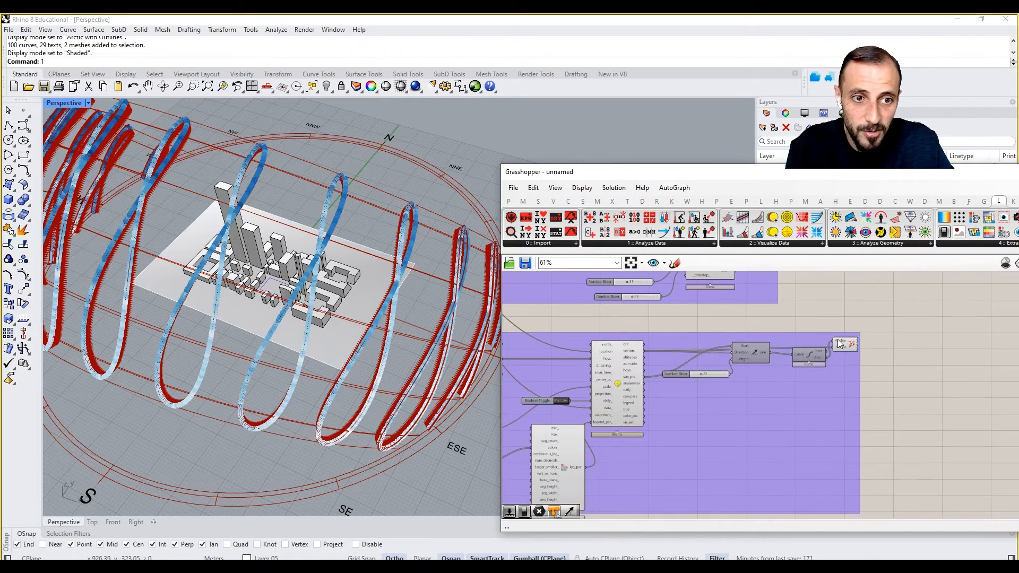
pyautogui.click(844, 344)
pyautogui.rightClick(945, 335)
pyautogui.click(954, 351)
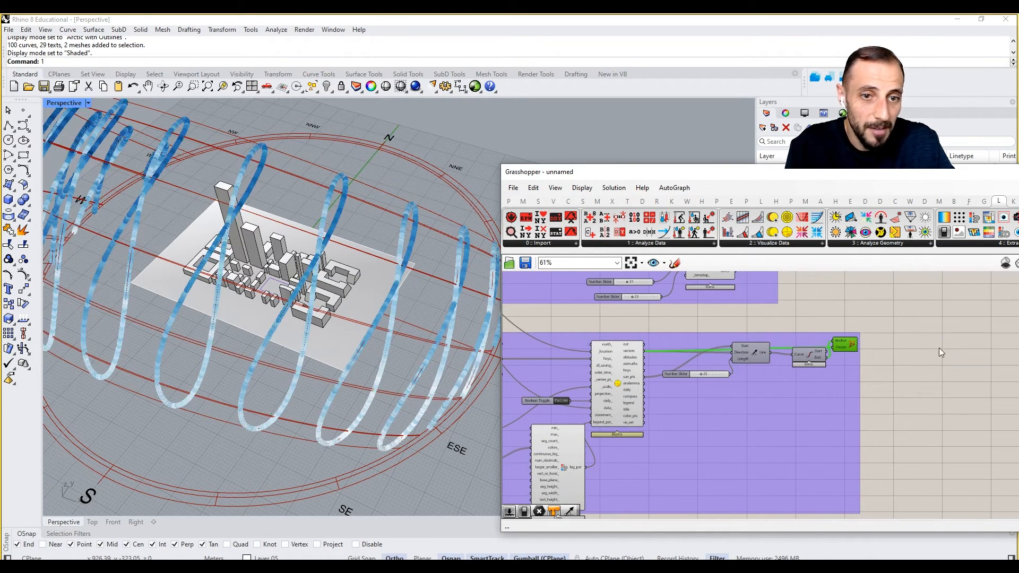
pyautogui.scroll(-5, 281, 334)
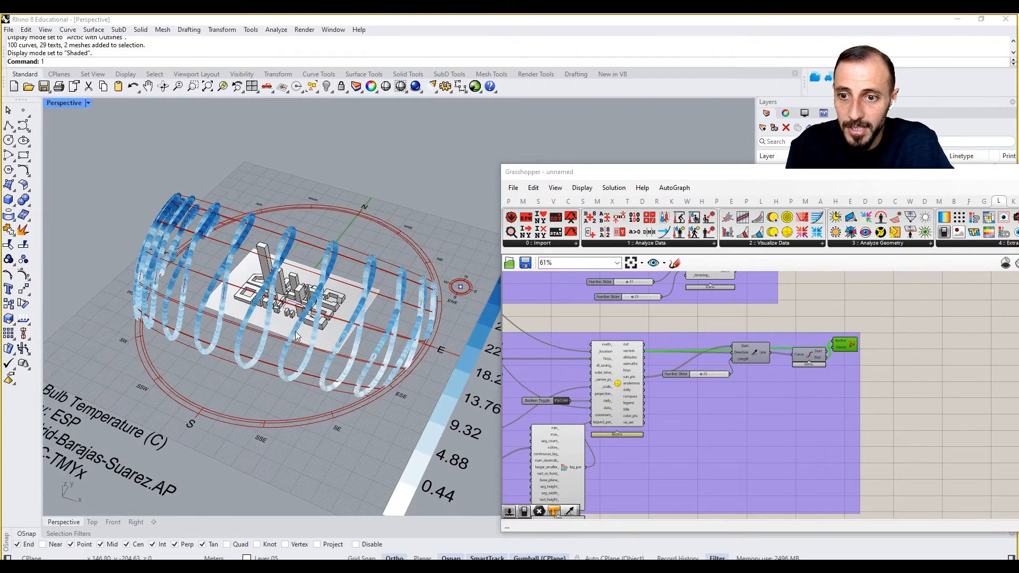
pyautogui.scroll(-3, 295, 340)
# - Check the Sunpath component's context options for a way to bake its geometry
pyautogui.scroll(2, 642, 378)
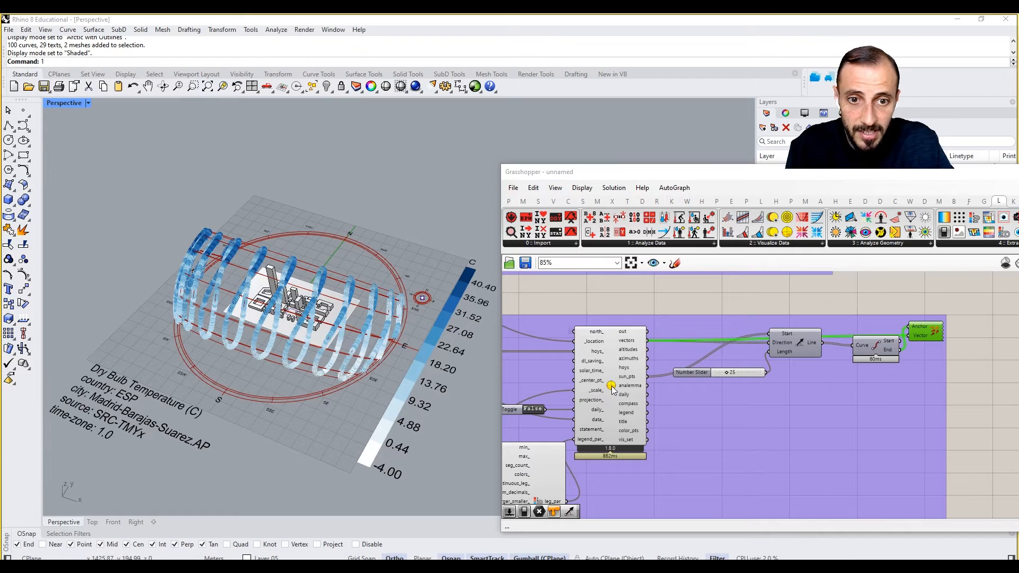
pyautogui.rightClick(613, 391)
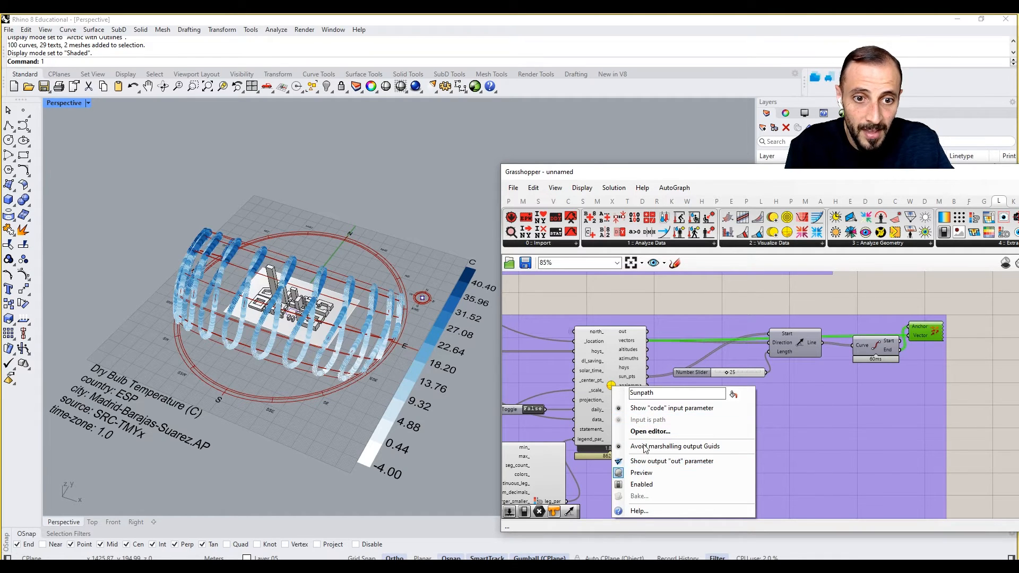
pyautogui.click(612, 380)
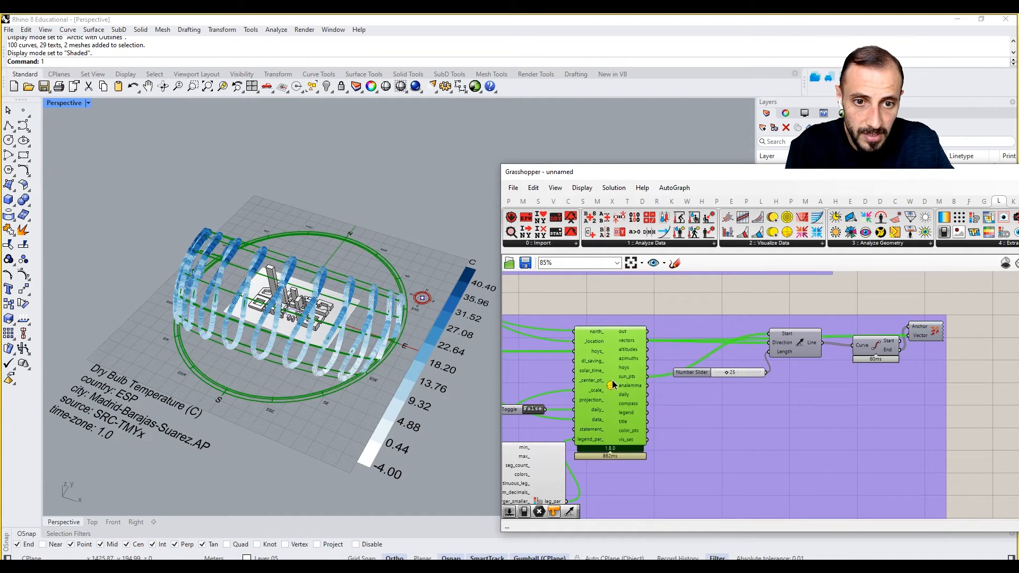
pyautogui.rightClick(612, 380)
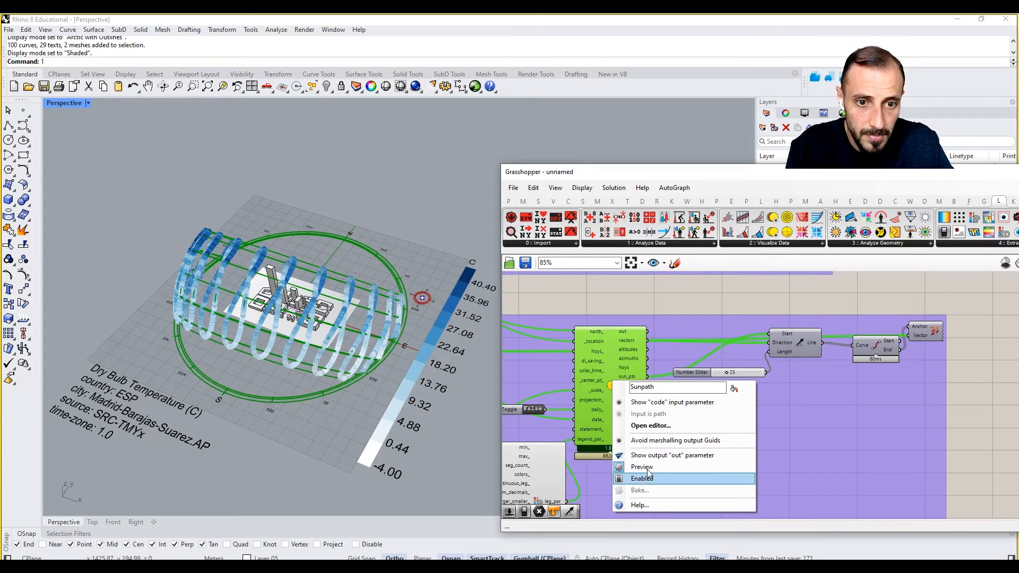
pyautogui.click(668, 301)
pyautogui.scroll(2, 624, 351)
pyautogui.moveTo(609, 399); pyautogui.dragTo(558, 393, button='right')
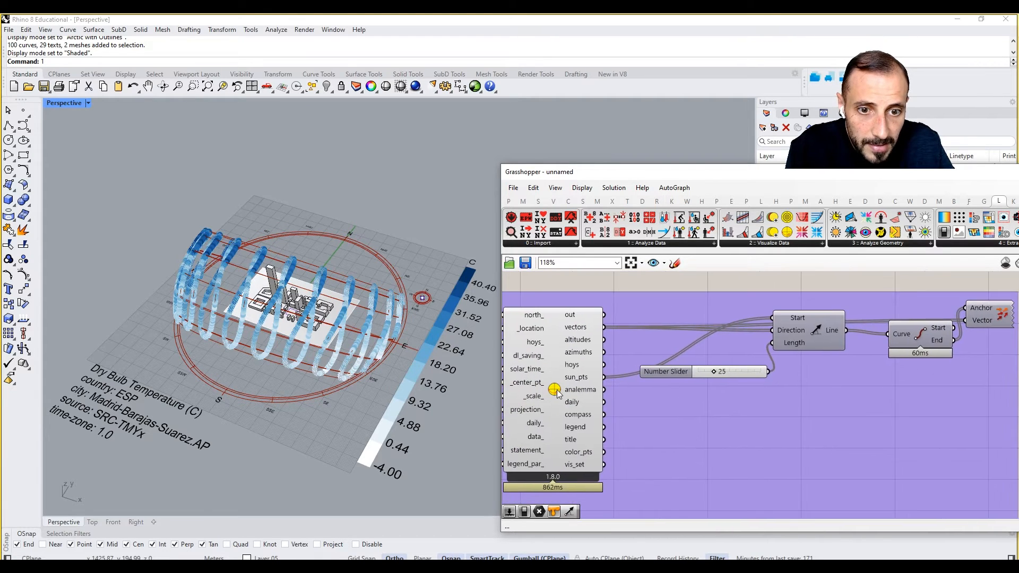
pyautogui.click(558, 392)
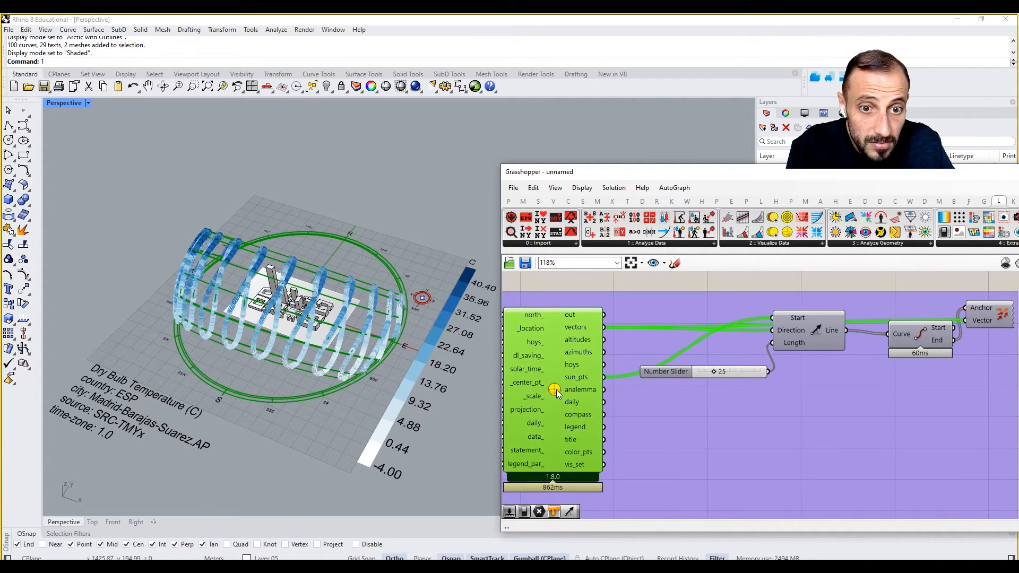
pyautogui.rightClick(556, 390)
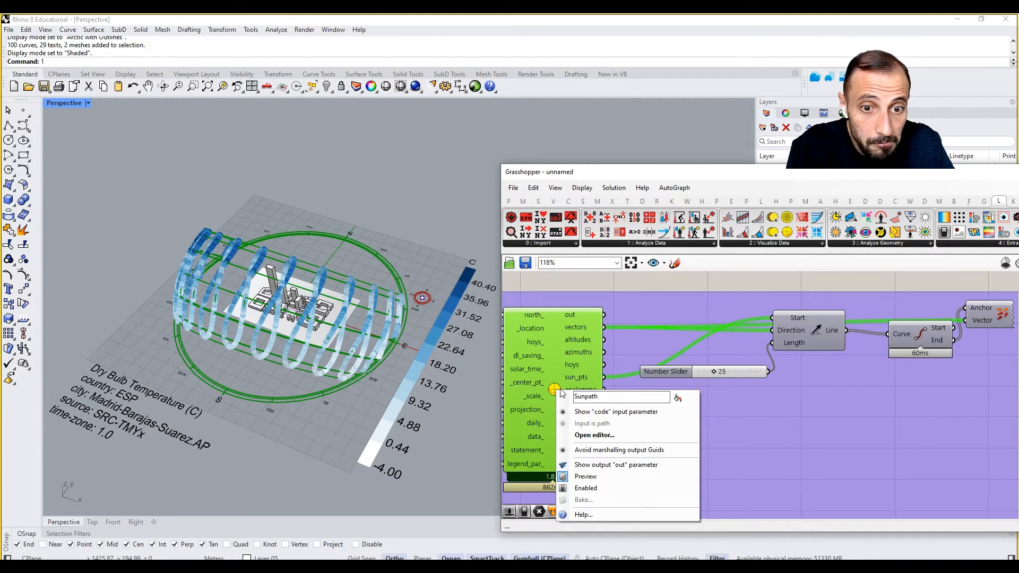
pyautogui.moveTo(647, 294); pyautogui.dragTo(677, 323, button='right')
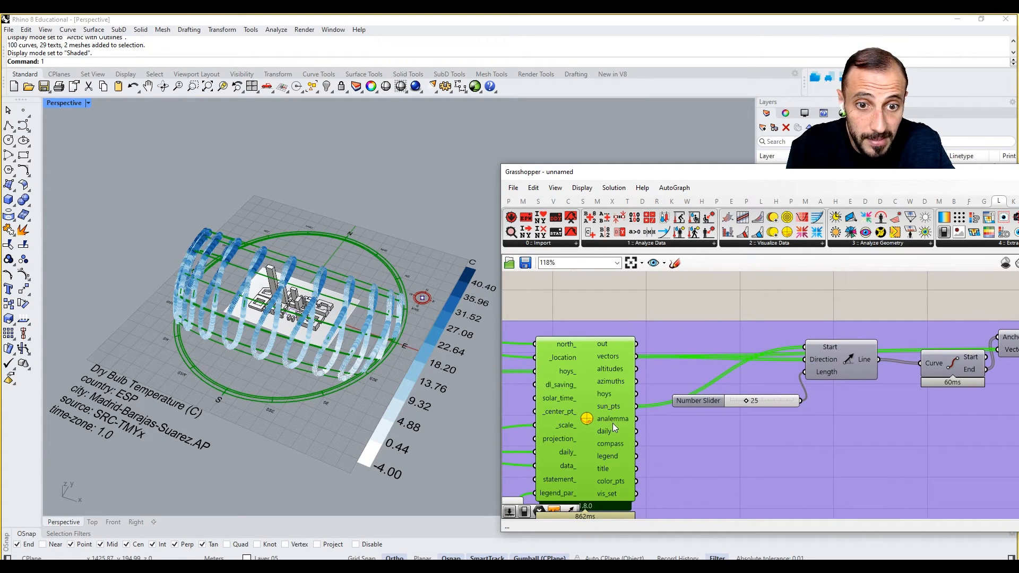
# - Add an LB Preview VisualizationSet component and connect the Sunpath's vis_set output to its _vis_set input
pyautogui.moveTo(614, 448); pyautogui.dragTo(650, 405, button='right')
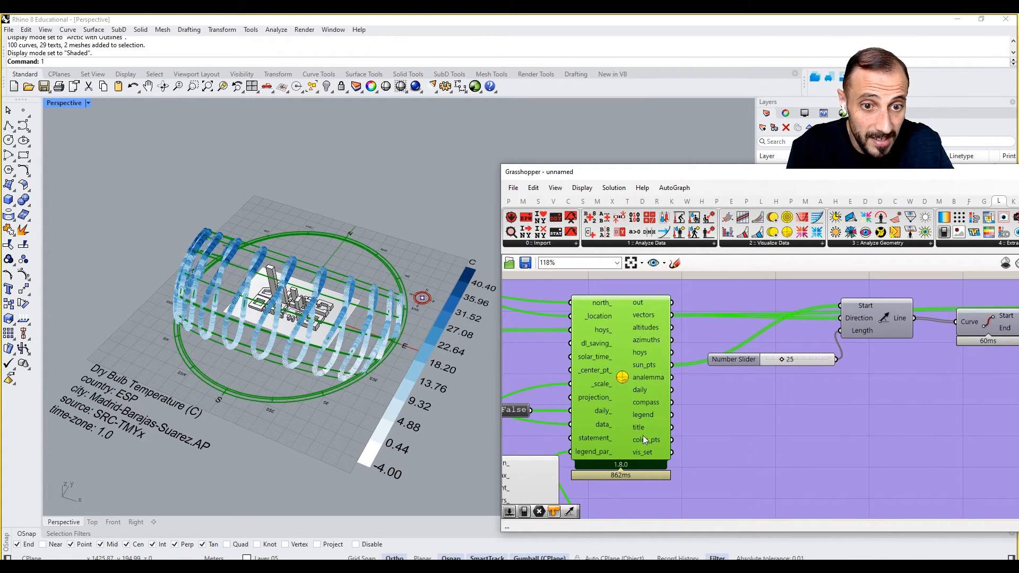
pyautogui.moveTo(645, 454)
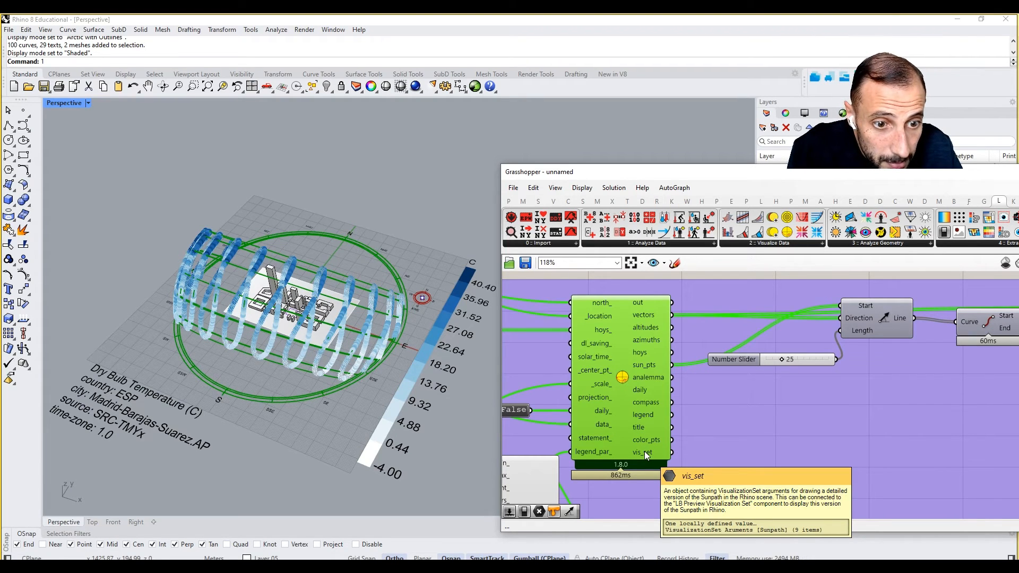
pyautogui.click(973, 243)
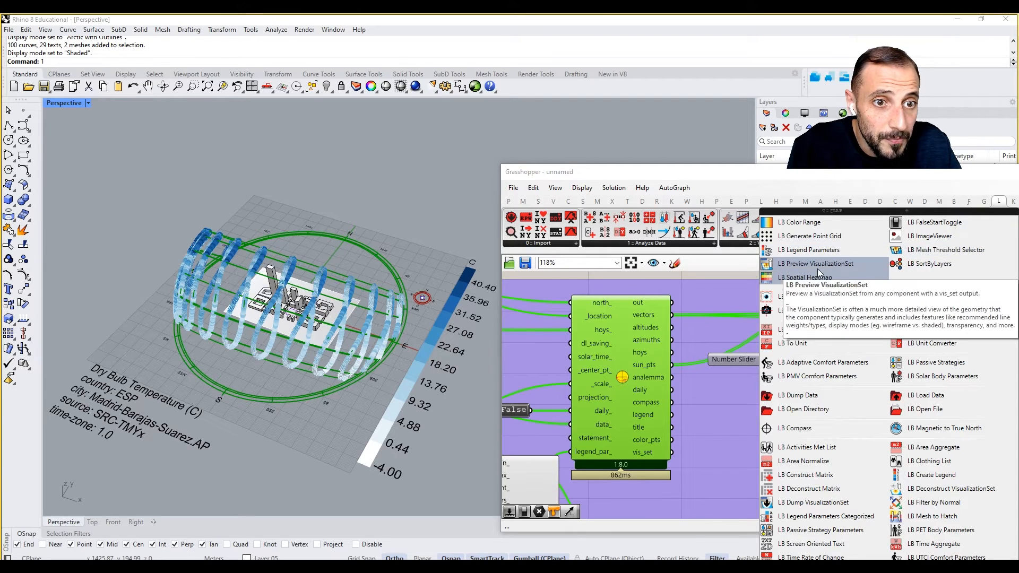
pyautogui.moveTo(801, 263); pyautogui.dragTo(764, 417)
pyautogui.click(781, 433)
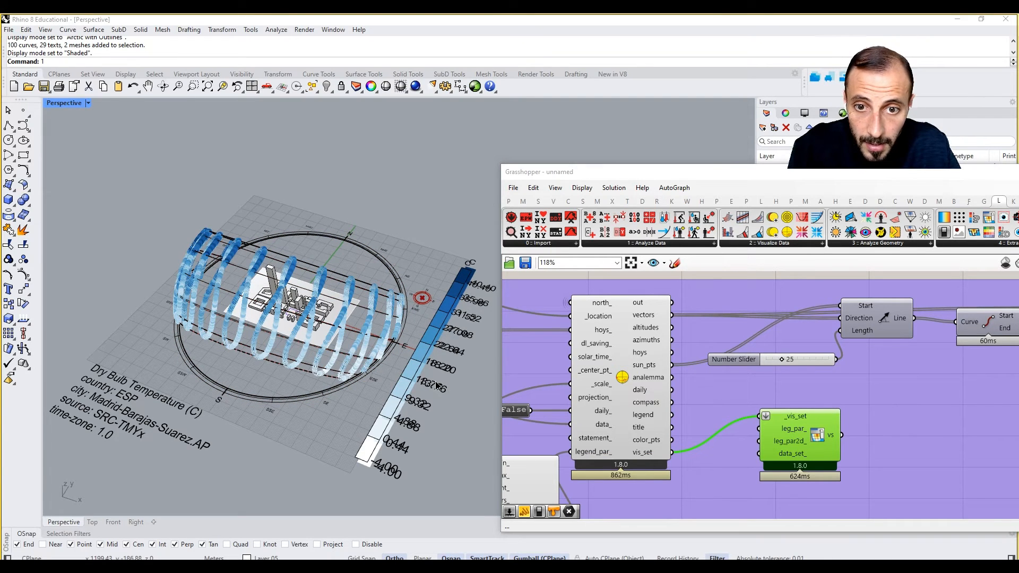
# - Bake the VisualizationSet component's geometry with Layer 05 as the target, then select the baked temperature legend mesh
pyautogui.scroll(5, 431, 364)
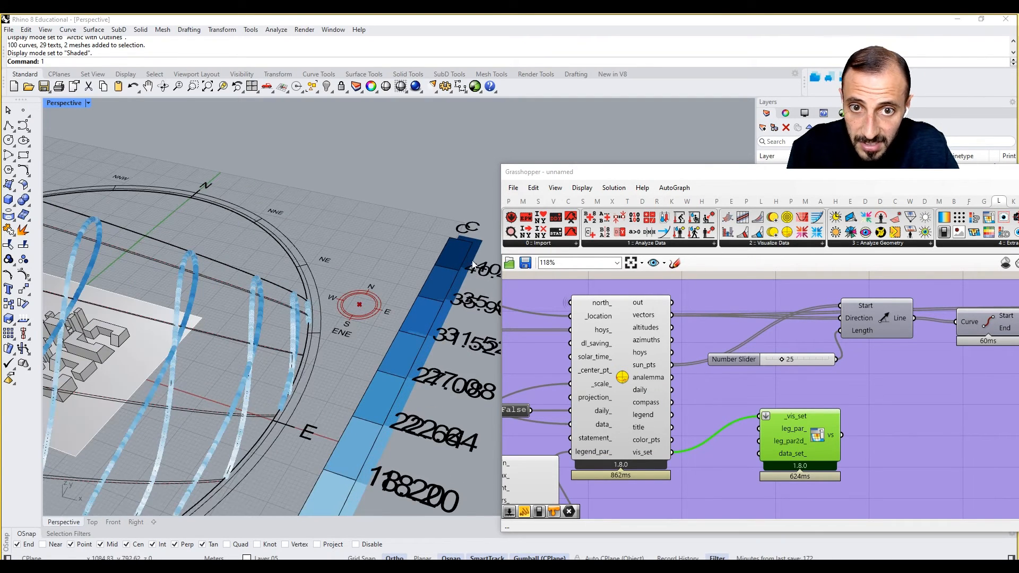
pyautogui.rightClick(816, 441)
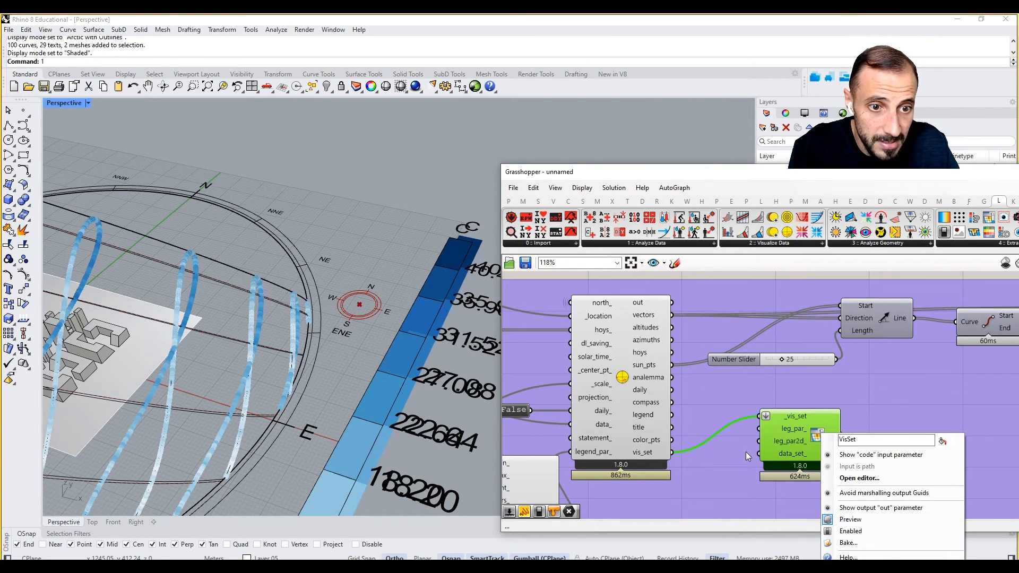
pyautogui.click(849, 542)
pyautogui.click(847, 391)
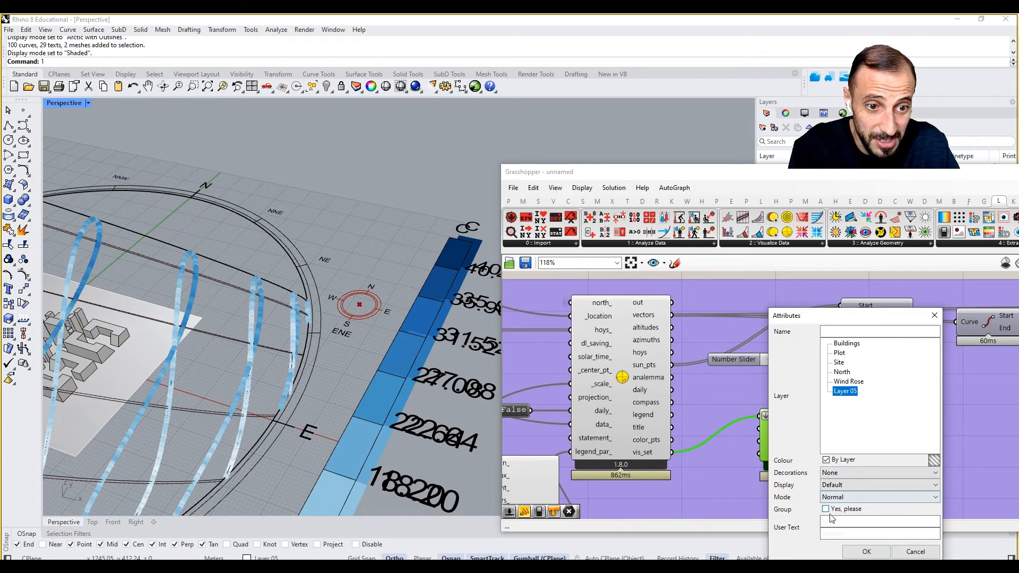
pyautogui.click(866, 551)
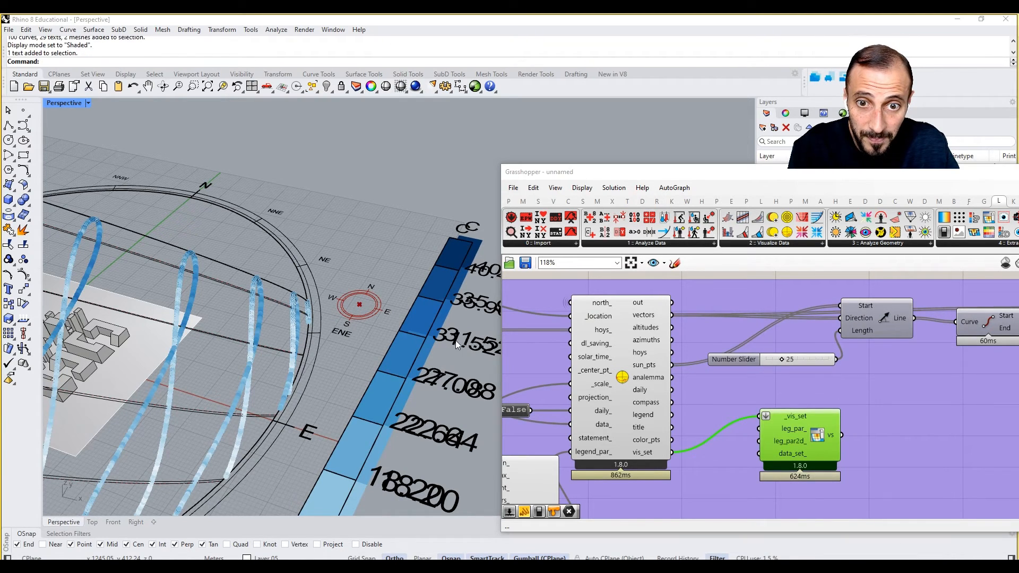
pyautogui.click(438, 305)
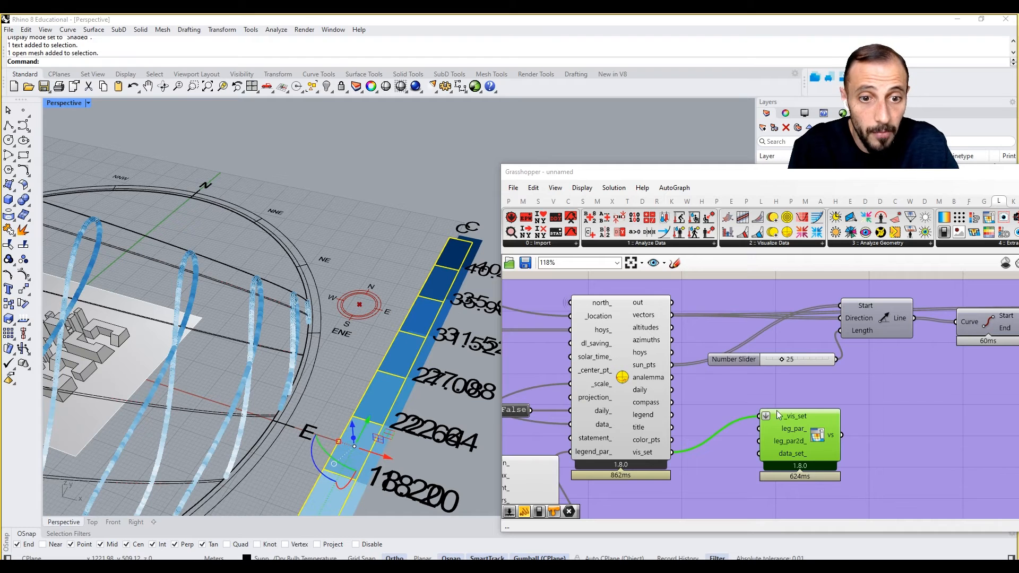
# - Clear the selection, uncover Rhino's layer list and examine the Sunpath layer and sublayers created by the bake
pyautogui.scroll(-3, 778, 414)
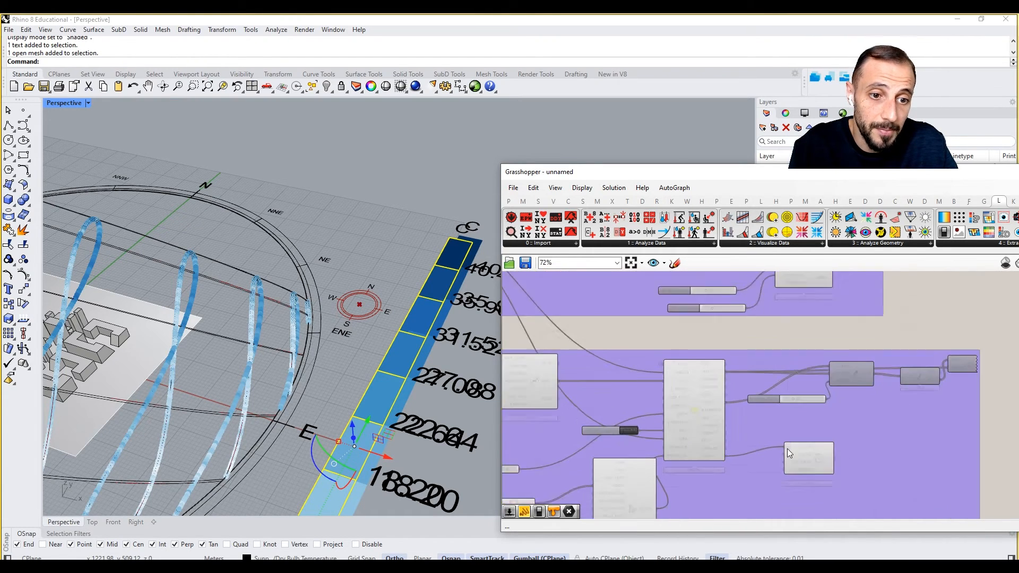
pyautogui.scroll(2, 788, 453)
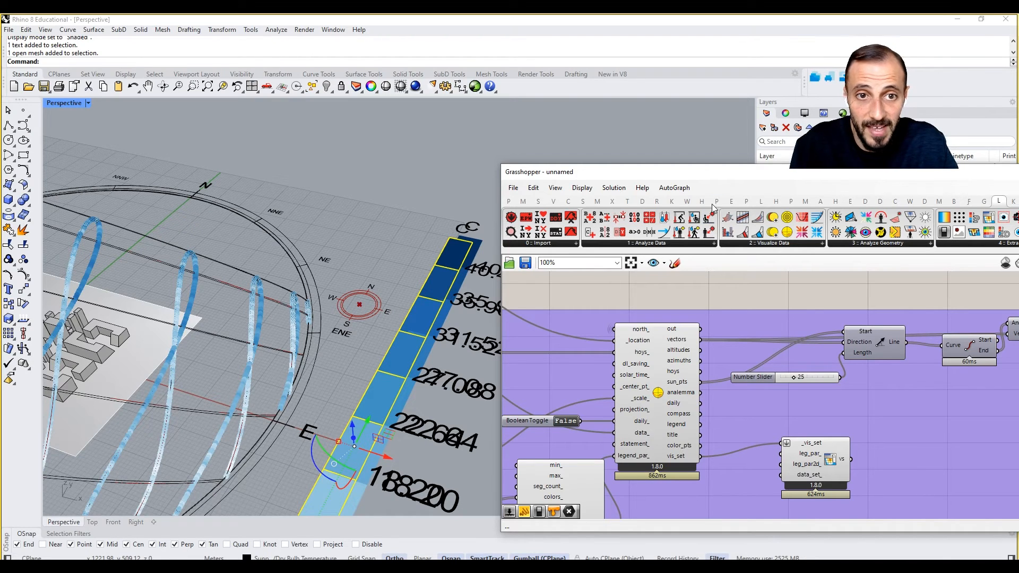
pyautogui.moveTo(705, 176); pyautogui.dragTo(713, 173)
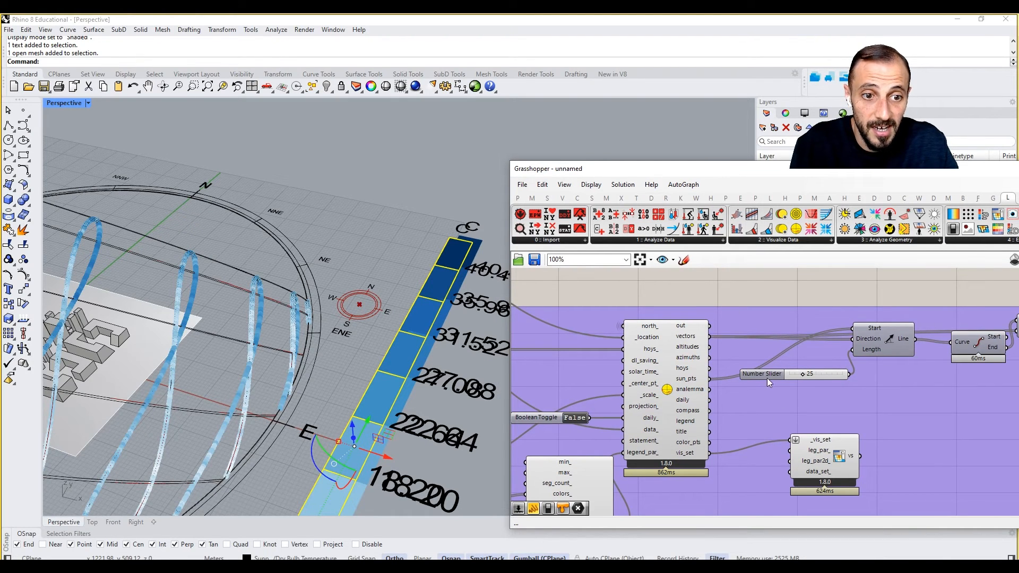
pyautogui.click(446, 173)
pyautogui.moveTo(657, 168); pyautogui.dragTo(690, 435)
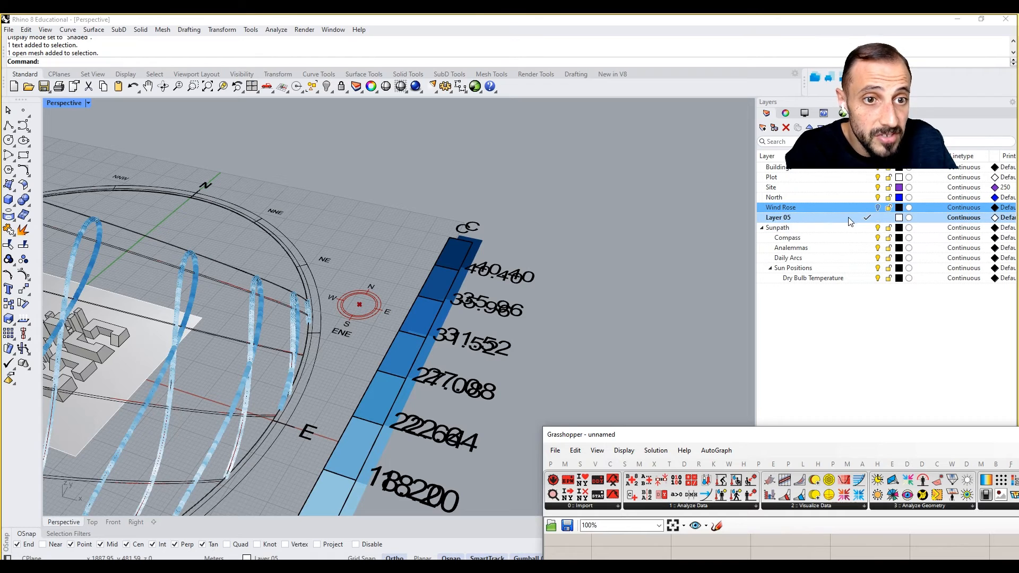
pyautogui.click(814, 219)
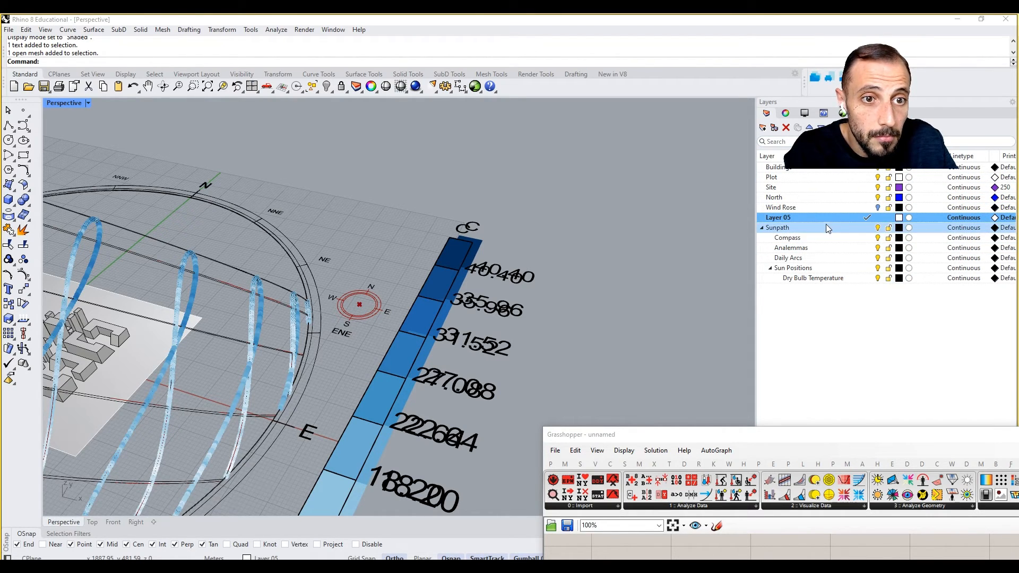
# - Select all components in the sun path group and turn off their preview
pyautogui.moveTo(816, 437); pyautogui.dragTo(716, 237)
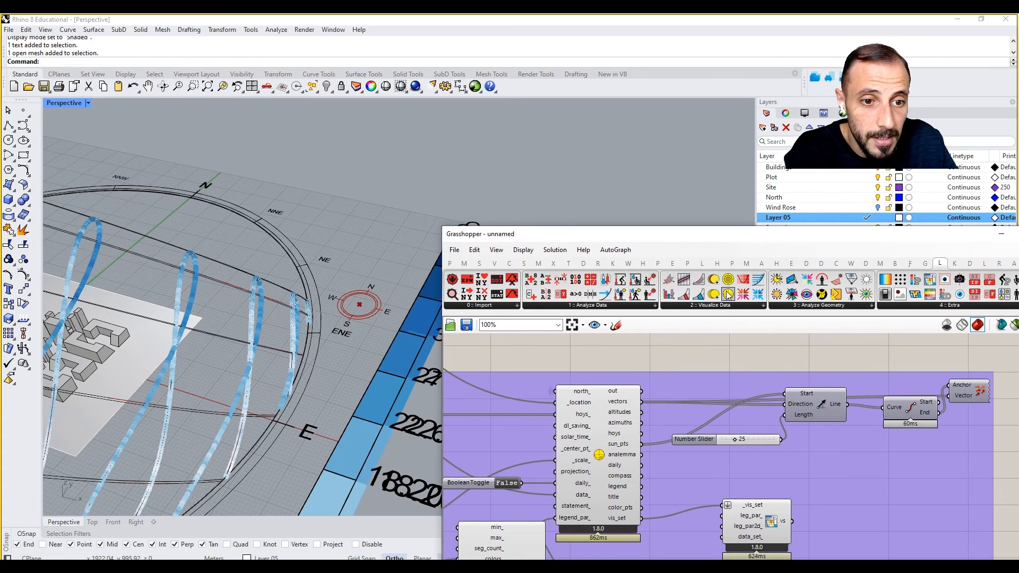
pyautogui.scroll(-5, 823, 375)
pyautogui.moveTo(952, 359); pyautogui.dragTo(618, 510)
pyautogui.rightClick(555, 505)
pyautogui.click(590, 417)
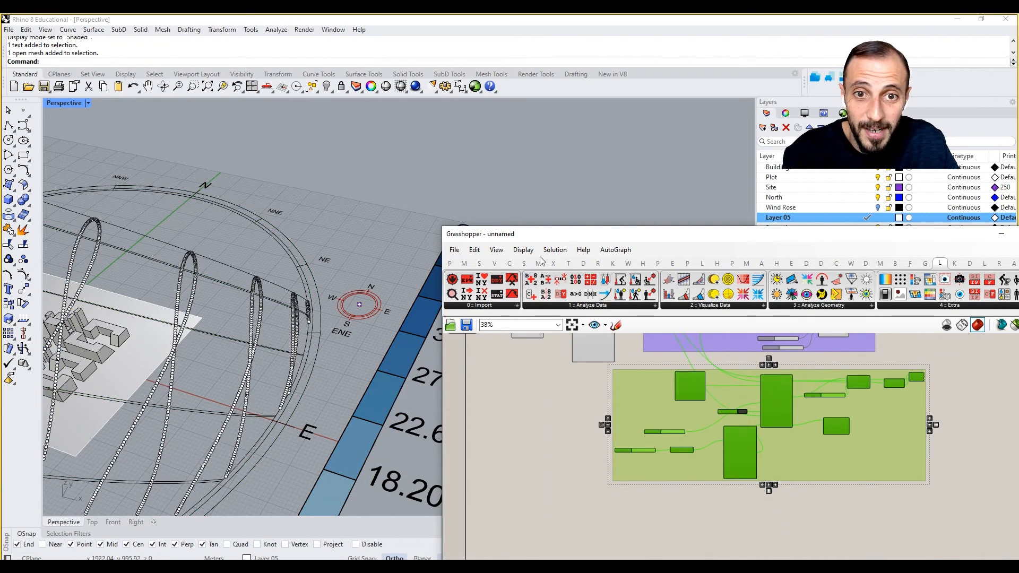
# - Hide and show the Dry Bulb Temperature sublayer to check which baked objects it holds
pyautogui.moveTo(547, 234); pyautogui.dragTo(610, 487)
pyautogui.scroll(-6, 488, 350)
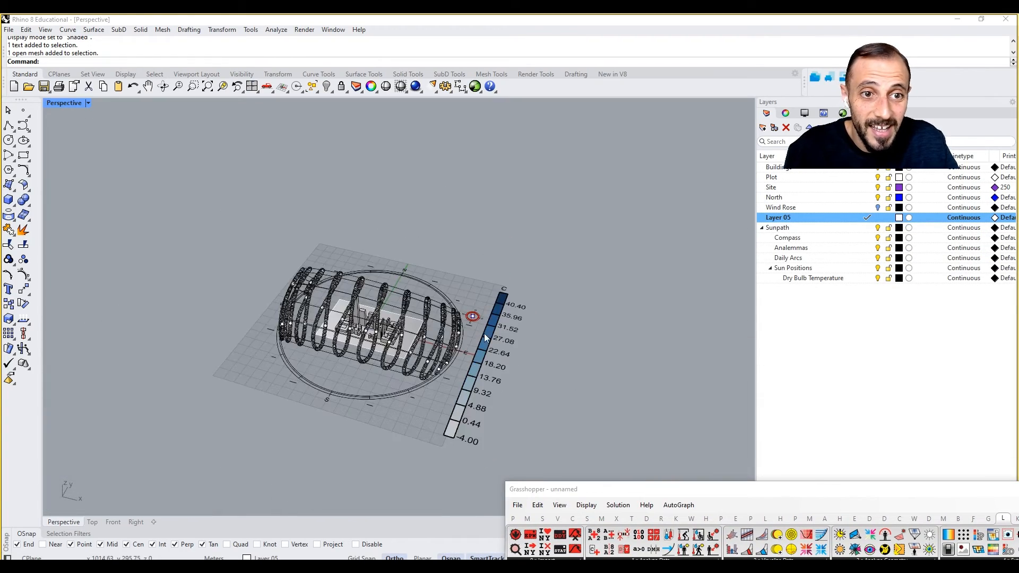
pyautogui.scroll(5, 486, 338)
pyautogui.click(877, 278)
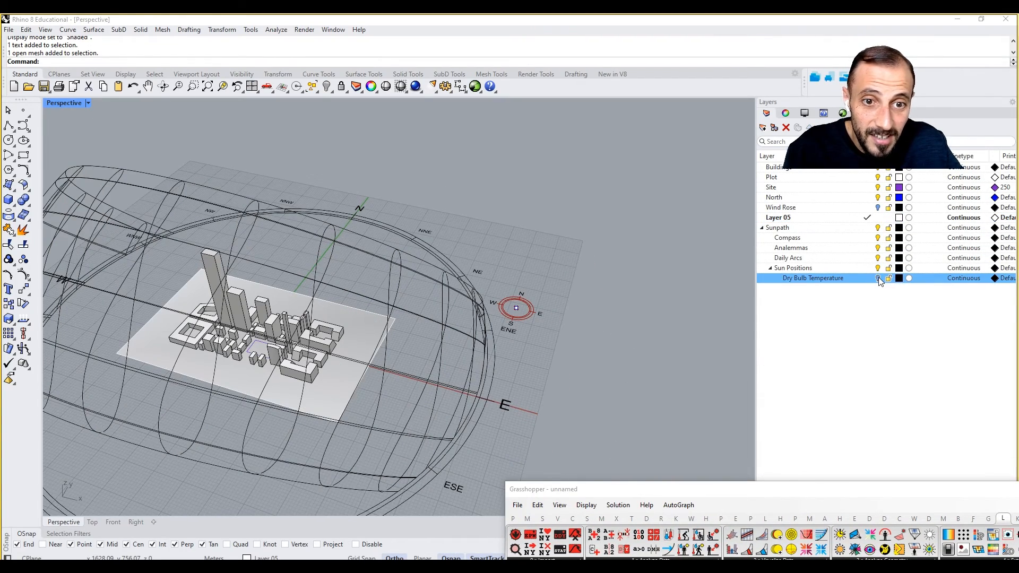
pyautogui.click(878, 279)
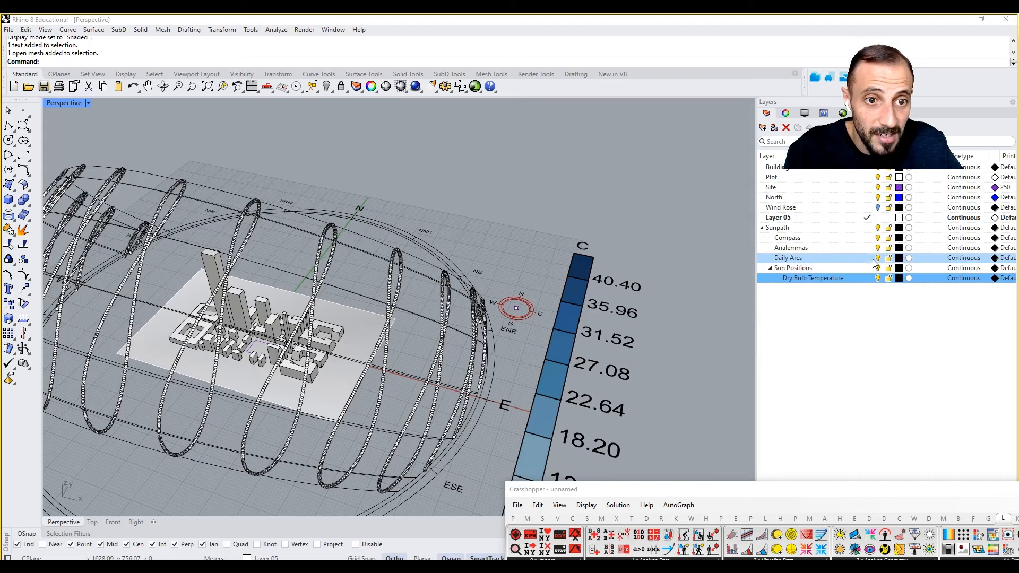
# - Examine the baked sun path and temperature legend around the city model, and deselect the Grasshopper components
pyautogui.scroll(-3, 509, 302)
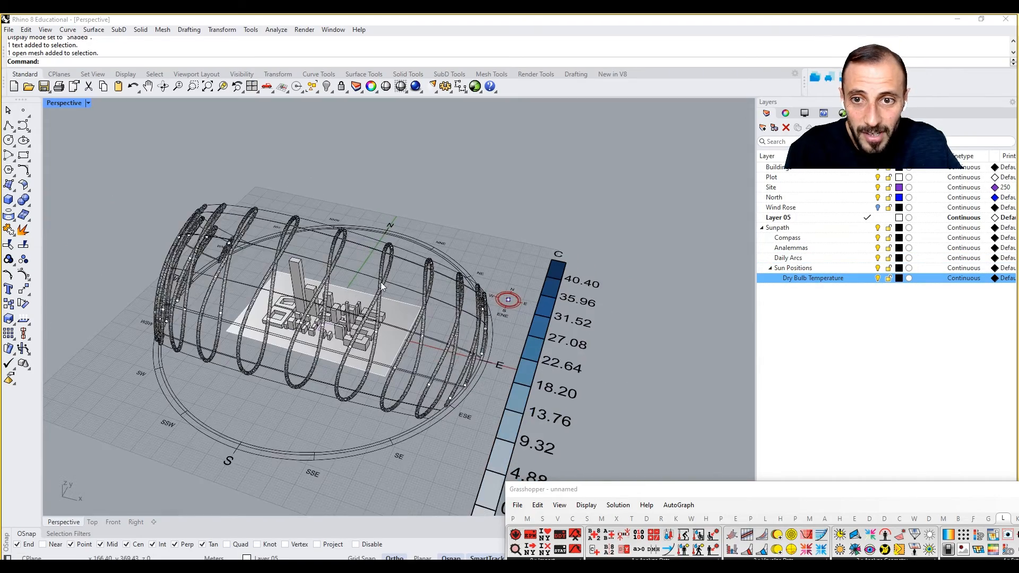
pyautogui.scroll(5, 319, 219)
pyautogui.scroll(-3, 319, 219)
pyautogui.moveTo(318, 235)
pyautogui.mouseDown(button='right')
pyautogui.moveTo(301, 257)
pyautogui.moveTo(335, 245)
pyautogui.mouseUp(button='right')
pyautogui.moveTo(721, 494); pyautogui.dragTo(683, 206)
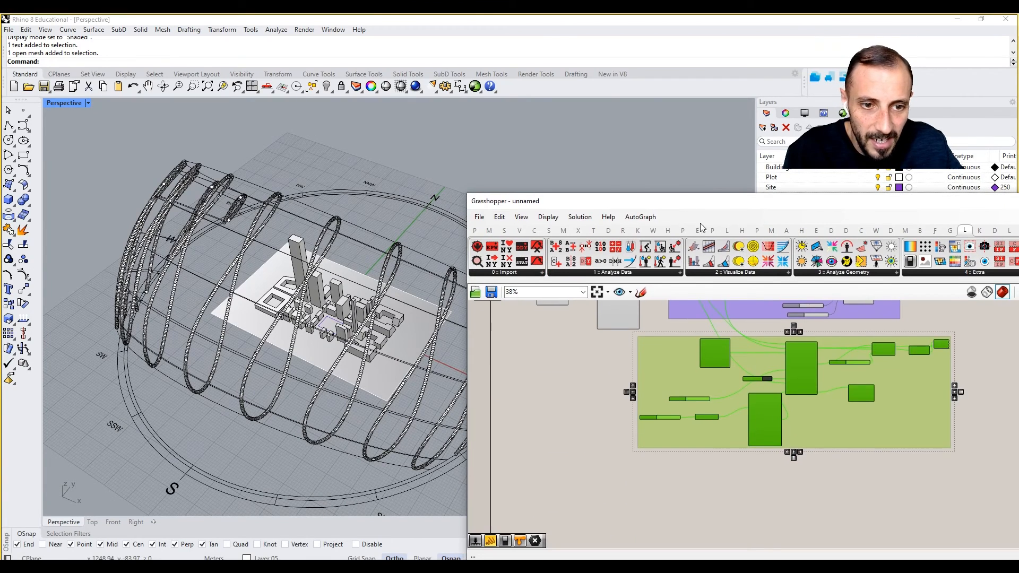
pyautogui.scroll(3, 822, 440)
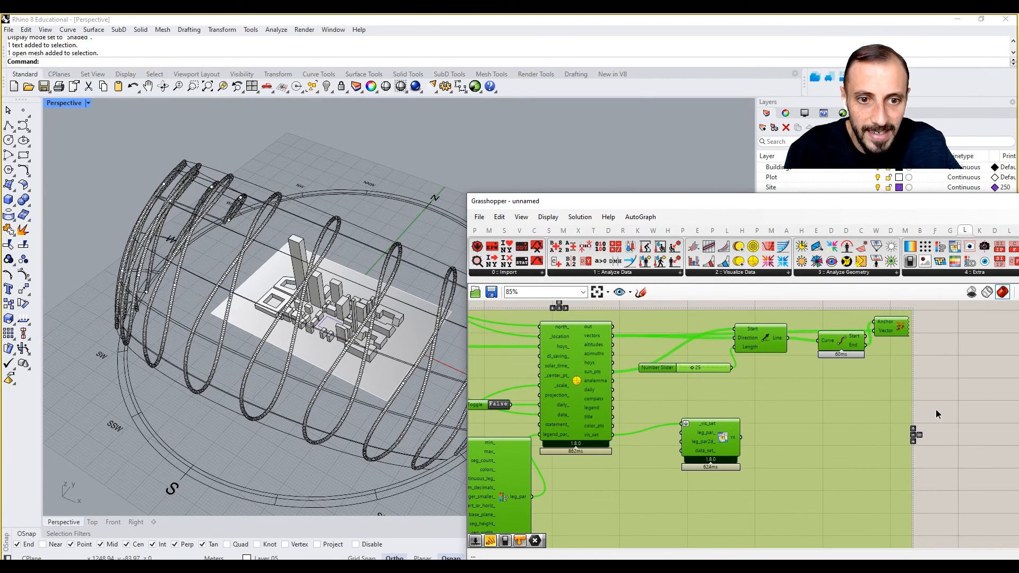
pyautogui.click(937, 414)
pyautogui.moveTo(658, 207); pyautogui.dragTo(686, 474)
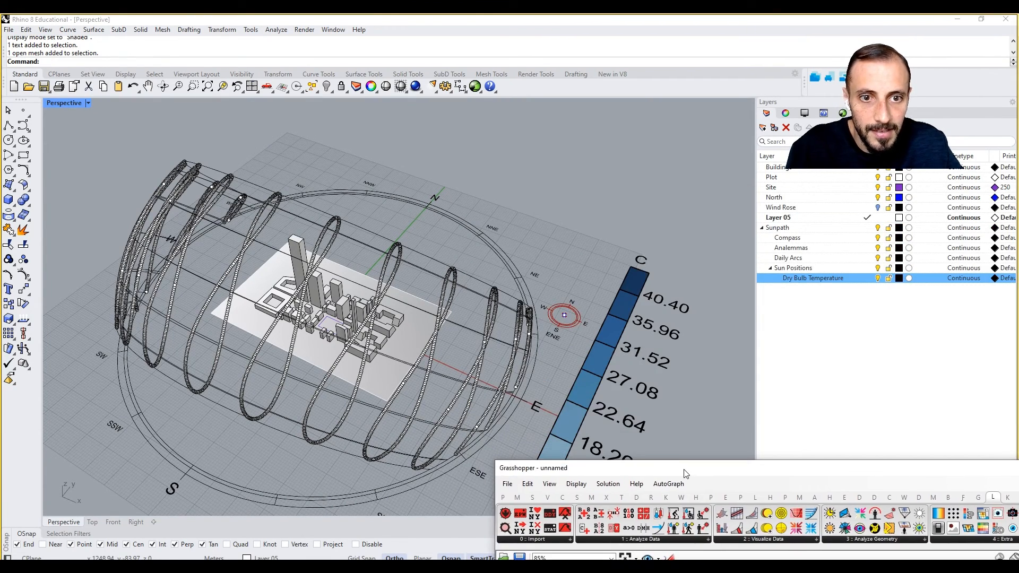
pyautogui.moveTo(605, 429); pyautogui.dragTo(530, 320, button='right')
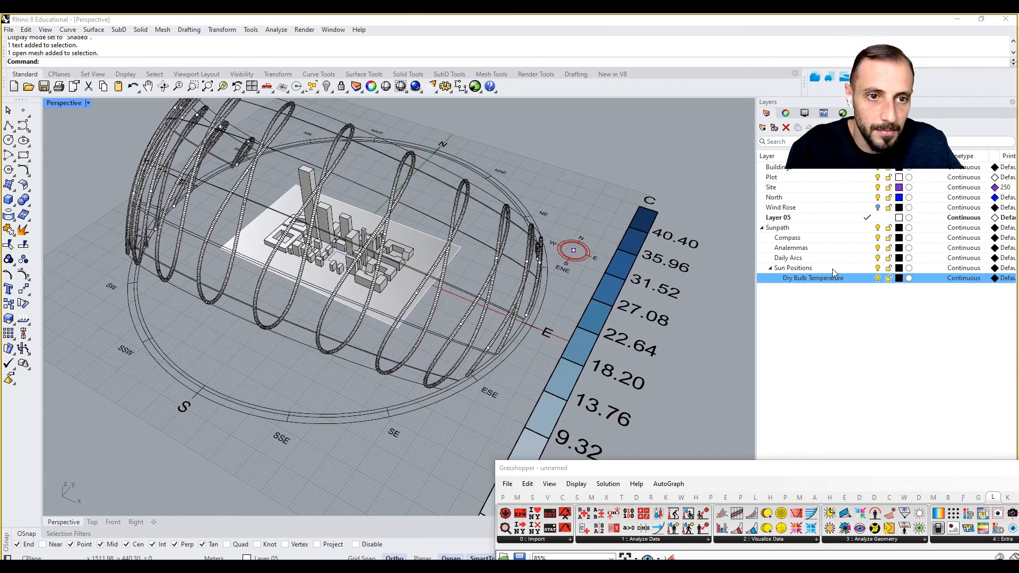
# - Toggle the visibility of the Daily Arcs, Analemmas and Compass sublayers to check what each one contains
pyautogui.click(878, 259)
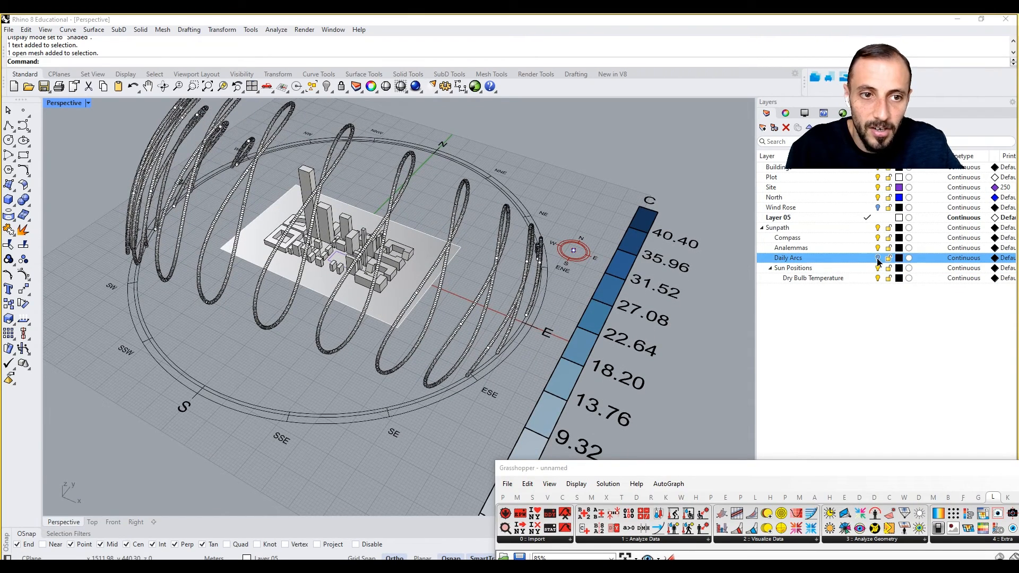
pyautogui.click(878, 258)
pyautogui.click(879, 251)
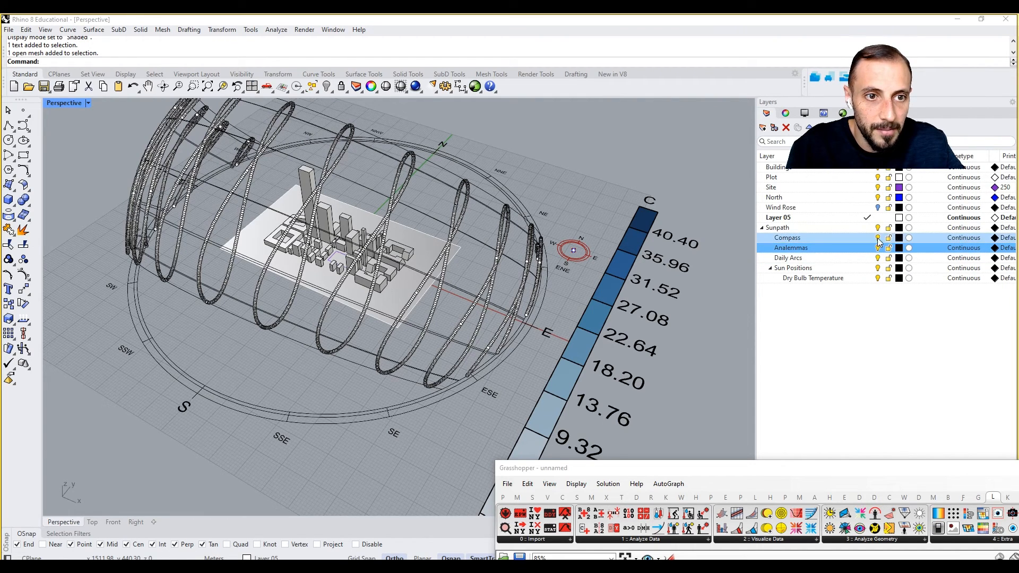
pyautogui.click(879, 239)
pyautogui.click(879, 238)
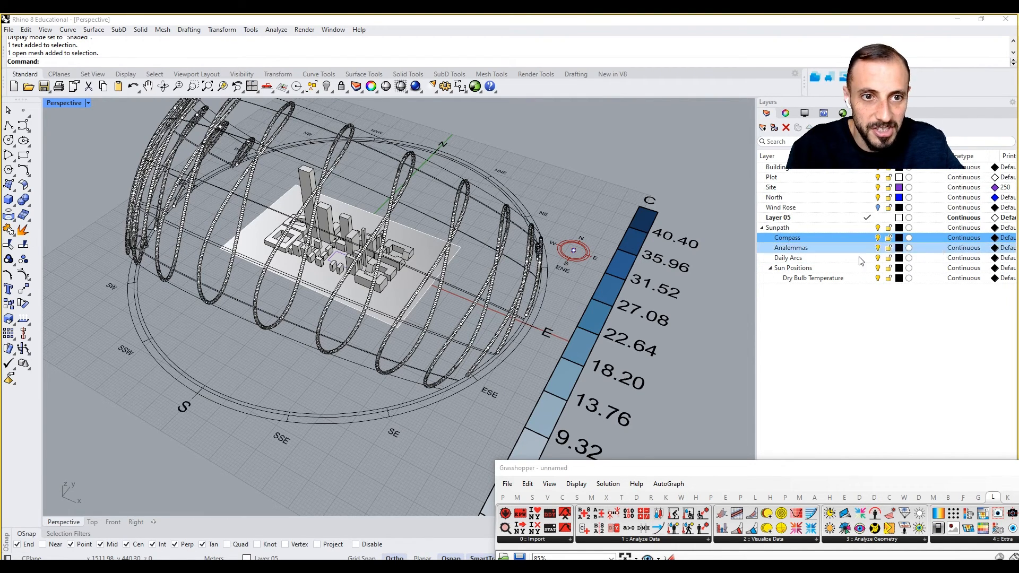
# - Clear the layer selection and hide the Sunpath parent layer together with all its baked sublayers
pyautogui.click(826, 334)
pyautogui.moveTo(427, 298); pyautogui.dragTo(377, 245, button='right')
pyautogui.moveTo(601, 473); pyautogui.dragTo(631, 383)
pyautogui.scroll(-4, 400, 261)
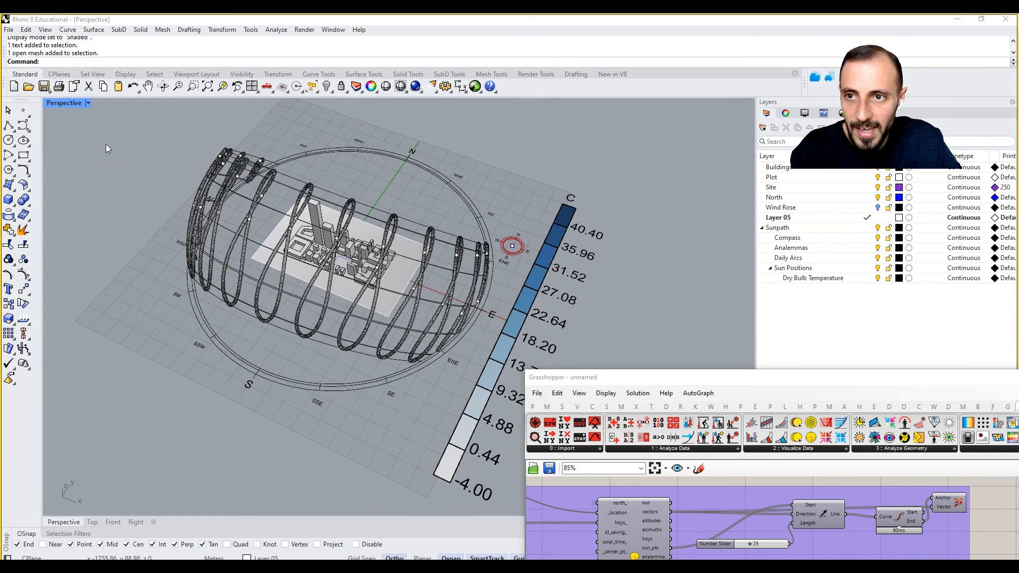
pyautogui.click(877, 228)
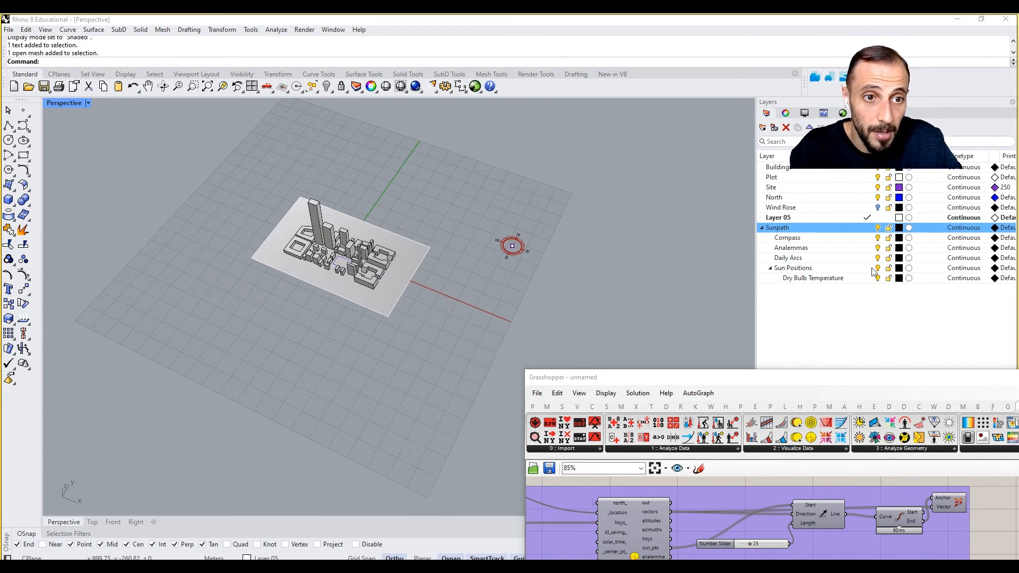
# - Turn the preview of the Ladybug SunPath component back on in Grasshopper, and deselect the component
pyautogui.moveTo(828, 378); pyautogui.dragTo(556, 344)
pyautogui.moveTo(581, 485); pyautogui.dragTo(627, 431, button='right')
pyautogui.click(411, 478)
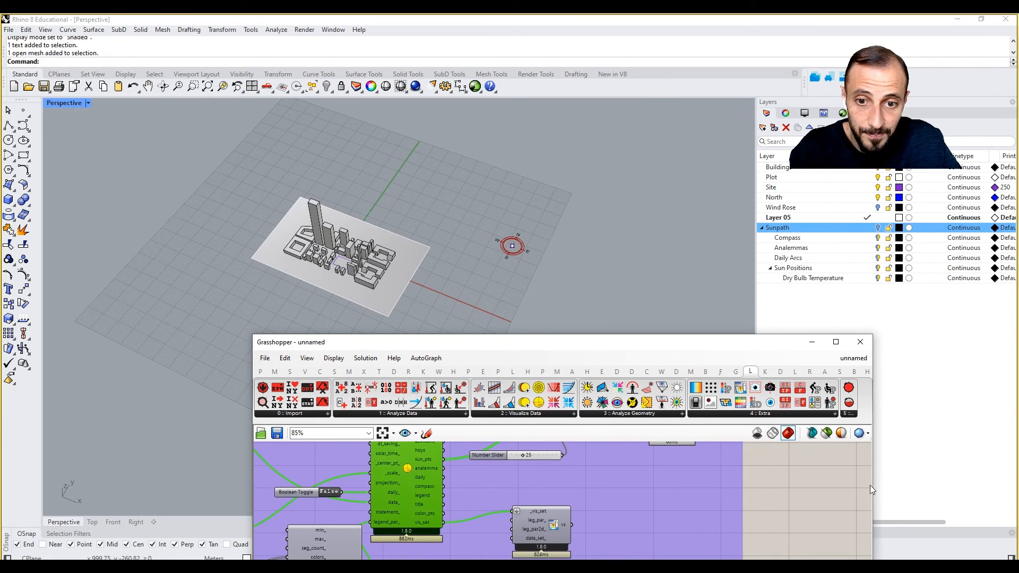
pyautogui.rightClick(816, 482)
pyautogui.click(842, 411)
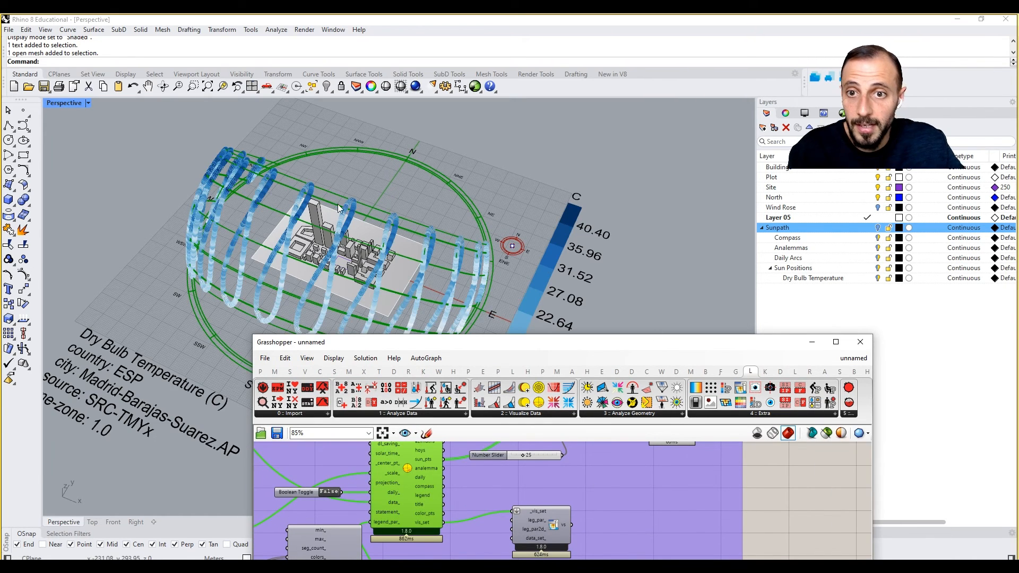
pyautogui.click(482, 152)
pyautogui.click(782, 466)
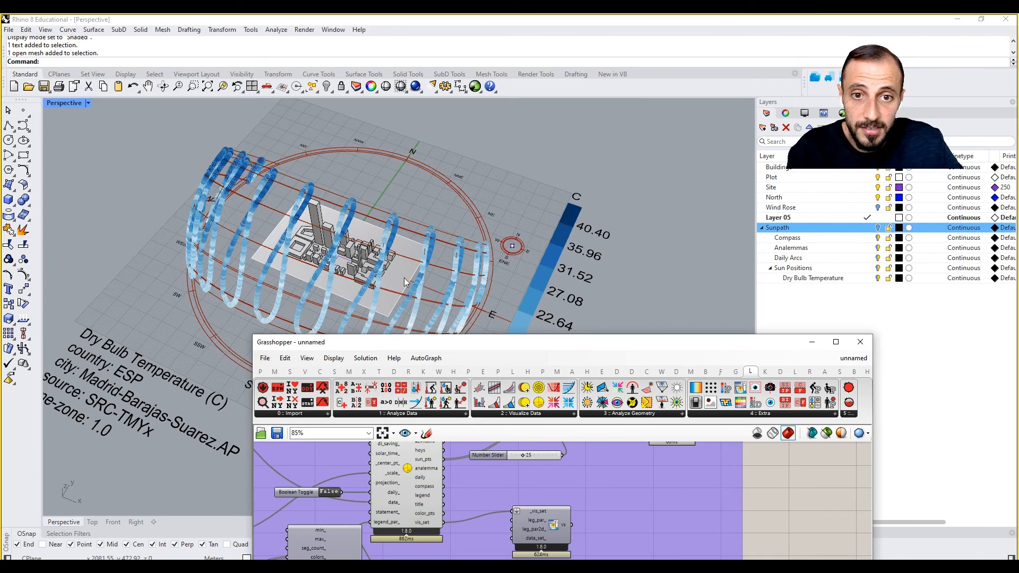
# - Try the Rendered display mode in the Perspective viewport, with the Grasshopper window moved clear of the sun path
pyautogui.click(86, 104)
pyautogui.click(88, 166)
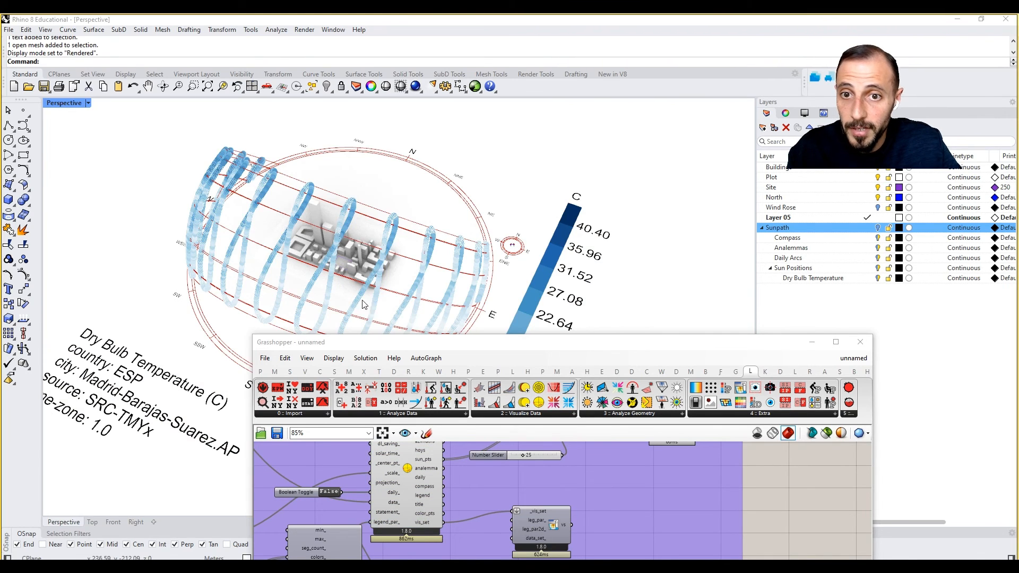
pyautogui.moveTo(385, 349); pyautogui.dragTo(513, 507)
pyautogui.moveTo(390, 297); pyautogui.dragTo(397, 360, button='right')
# - Set the Perspective viewport's display mode to Arctic with Outlines and move the Grasshopper window clear of the legend
pyautogui.click(83, 104)
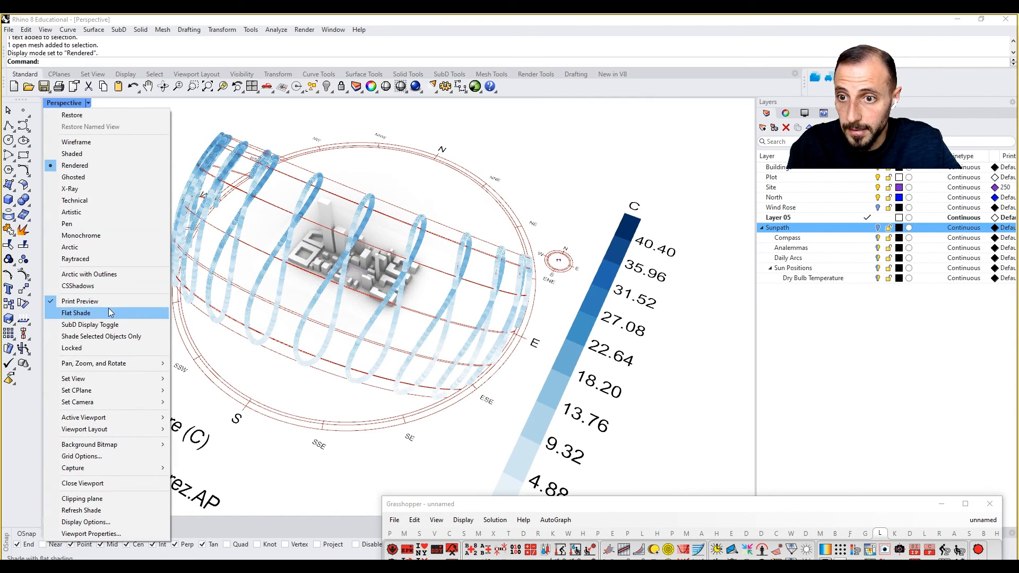
pyautogui.click(80, 274)
pyautogui.moveTo(316, 239)
pyautogui.mouseDown(button='right')
pyautogui.moveTo(324, 212)
pyautogui.moveTo(326, 222)
pyautogui.mouseUp(button='right')
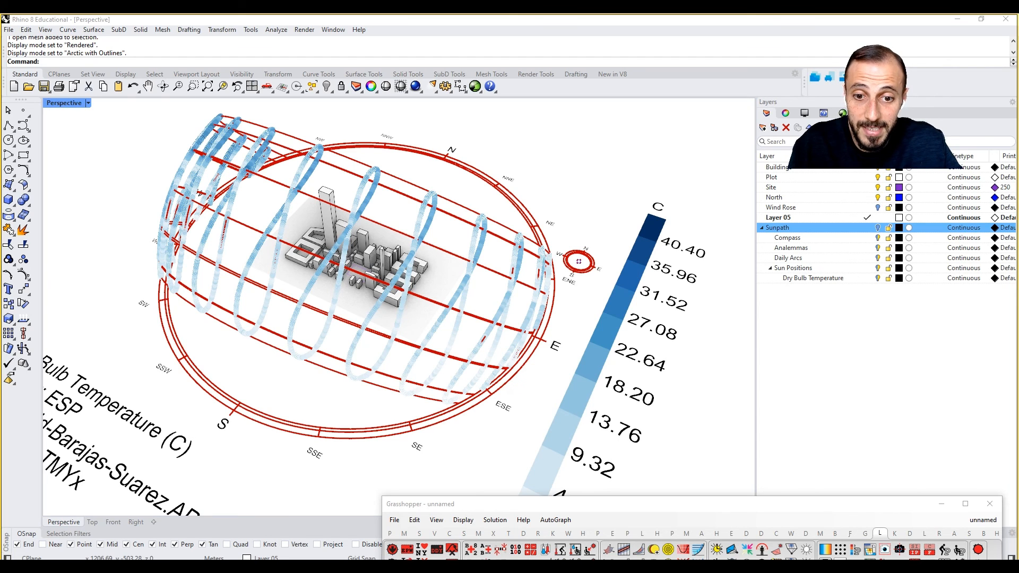
pyautogui.moveTo(492, 510); pyautogui.dragTo(651, 528)
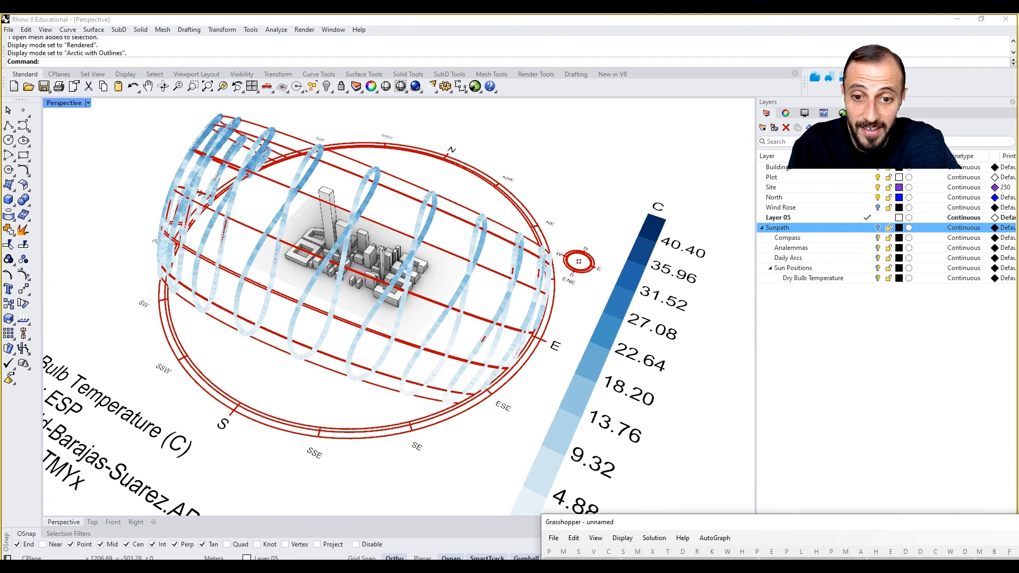